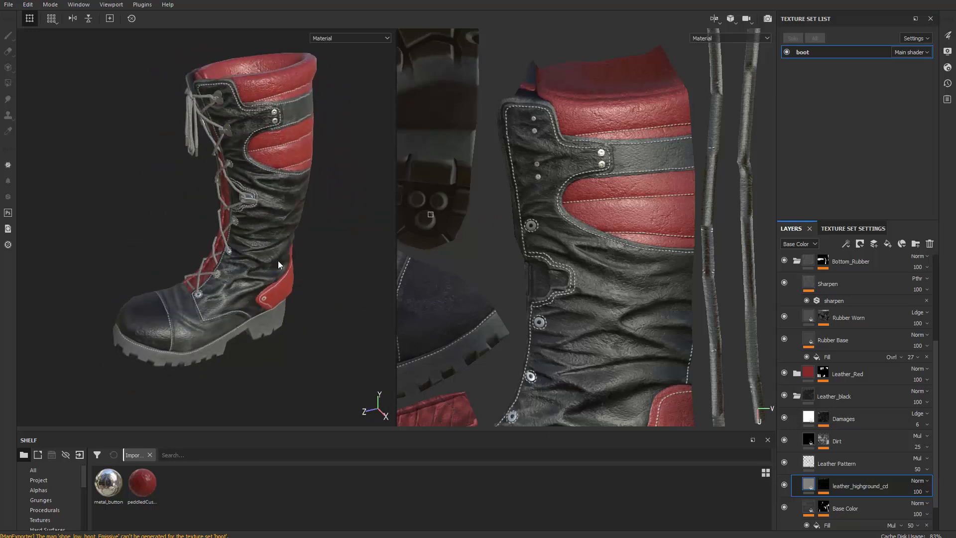
alt+drag(279, 264, 249, 192)
alt+drag(170, 170, 240, 187)
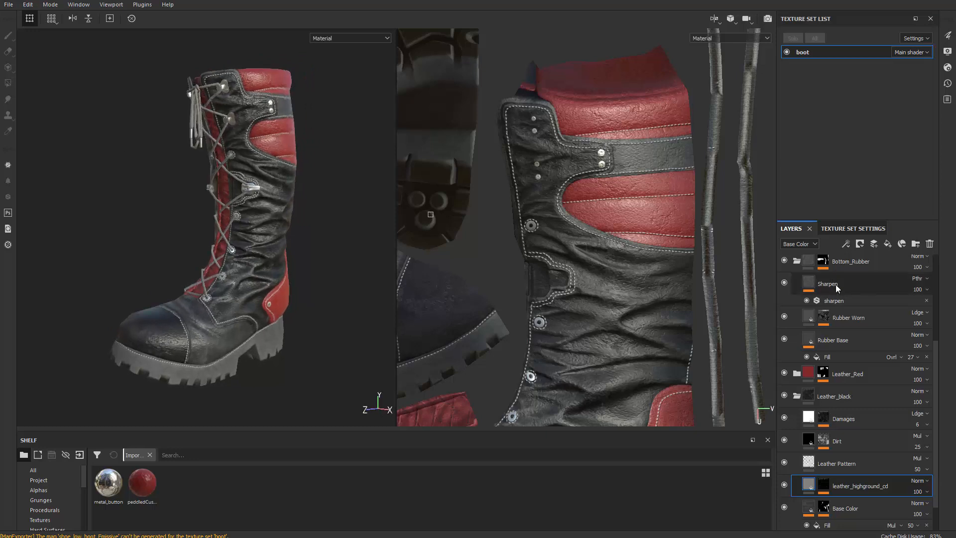
scroll(830, 294, up, 5)
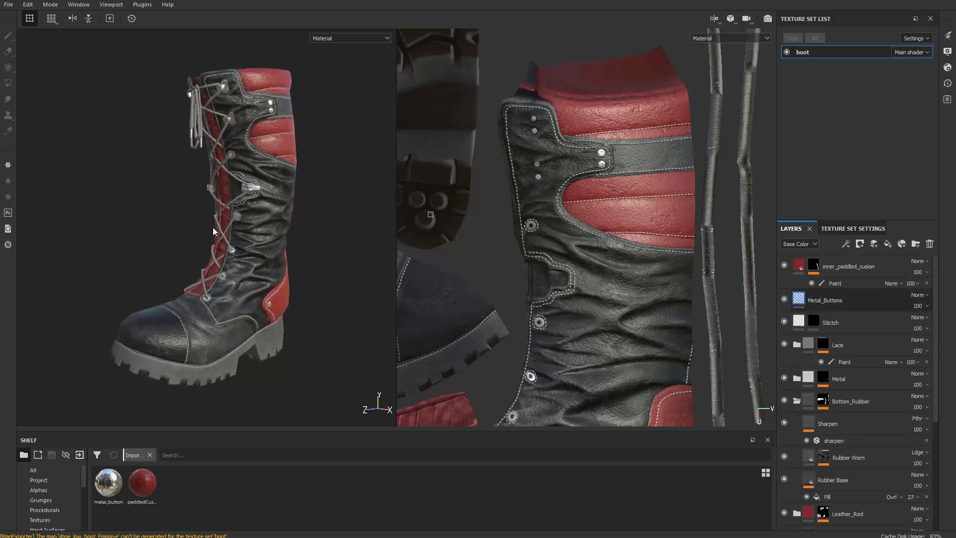
key(1)
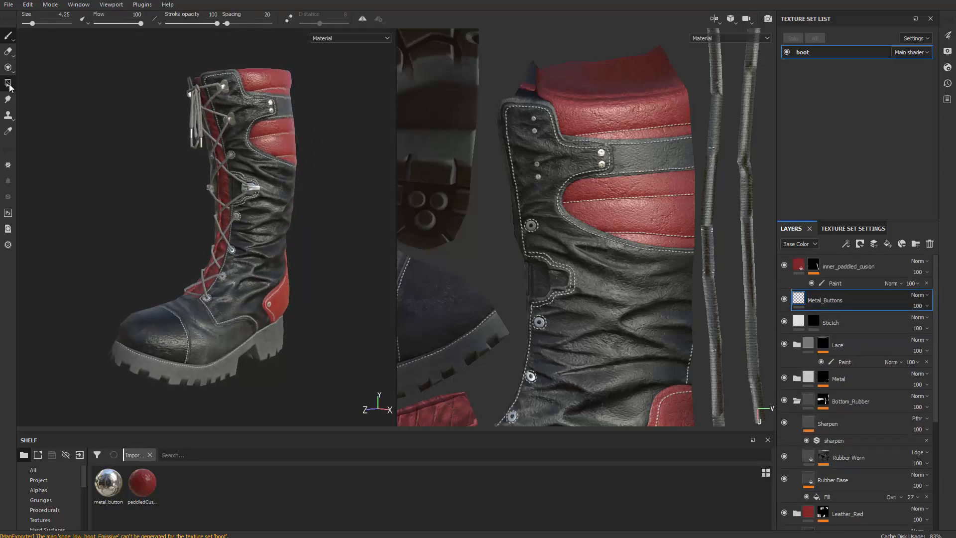
alt+drag(150, 209, 152, 221)
Open the texture export settings and keep the Unreal Engine 4 (Packed) configuration
click(9, 7)
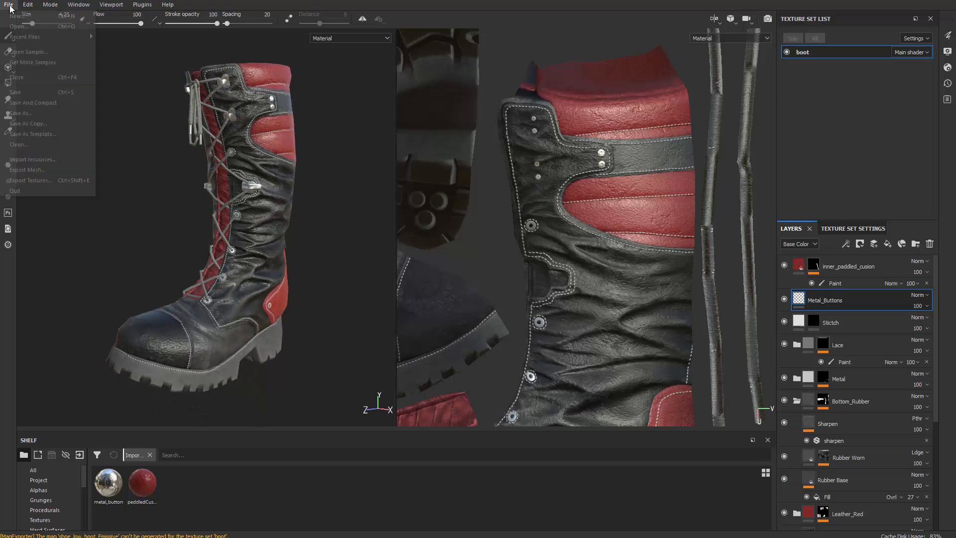
click(53, 178)
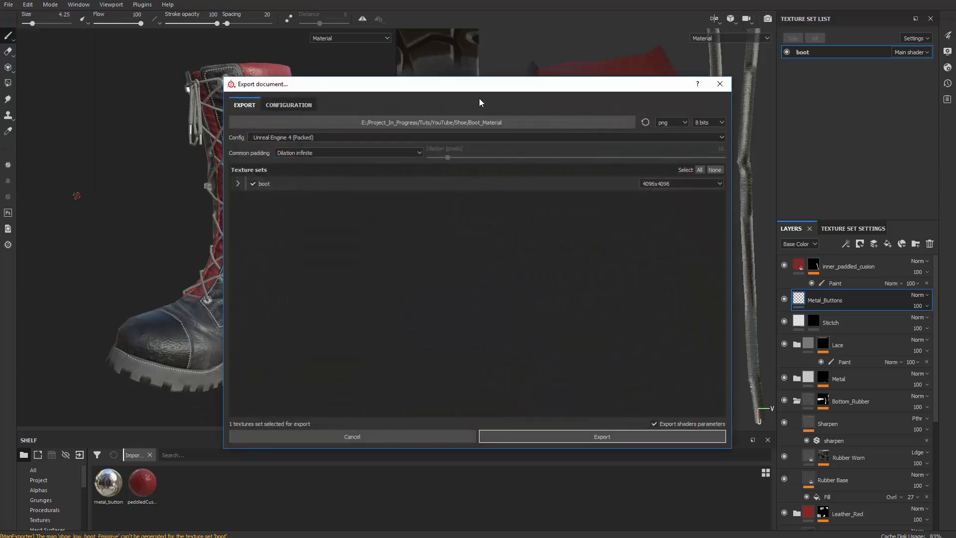
drag(446, 88, 373, 83)
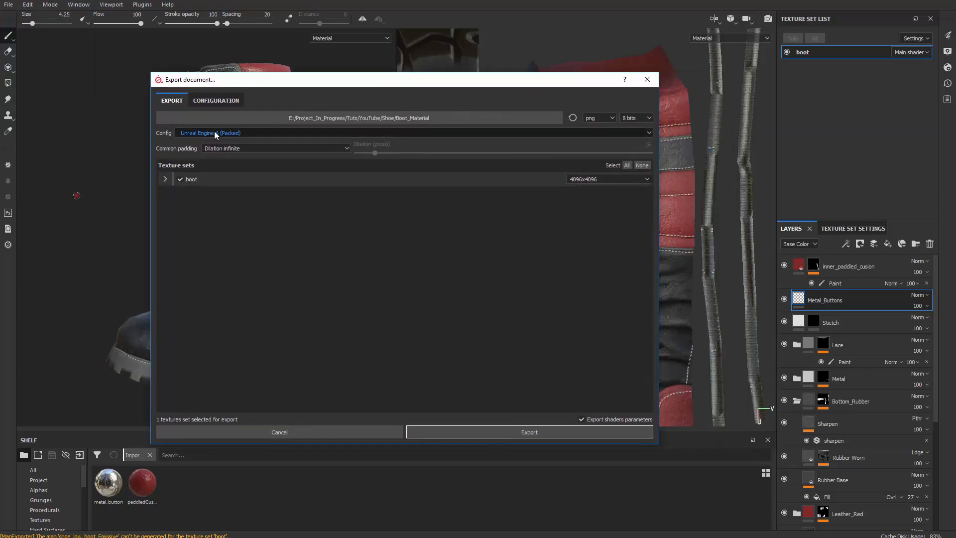
click(232, 134)
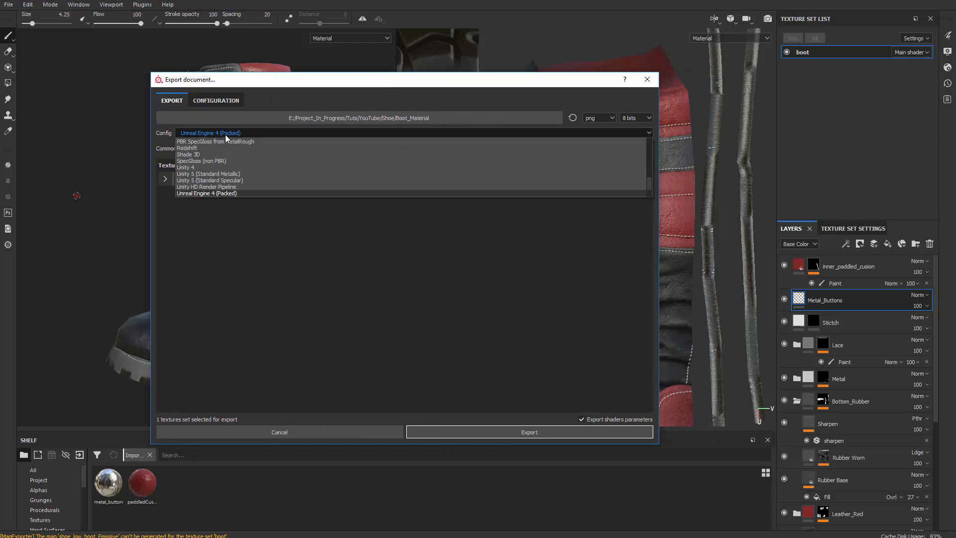
click(225, 135)
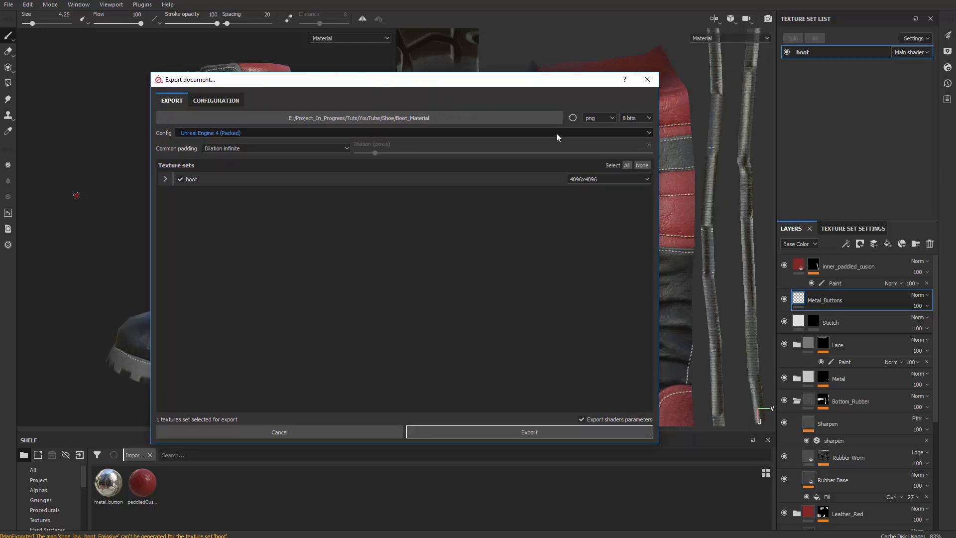
Create a bootTextures folder inside the Shoe folder and set it as the export destination
click(533, 123)
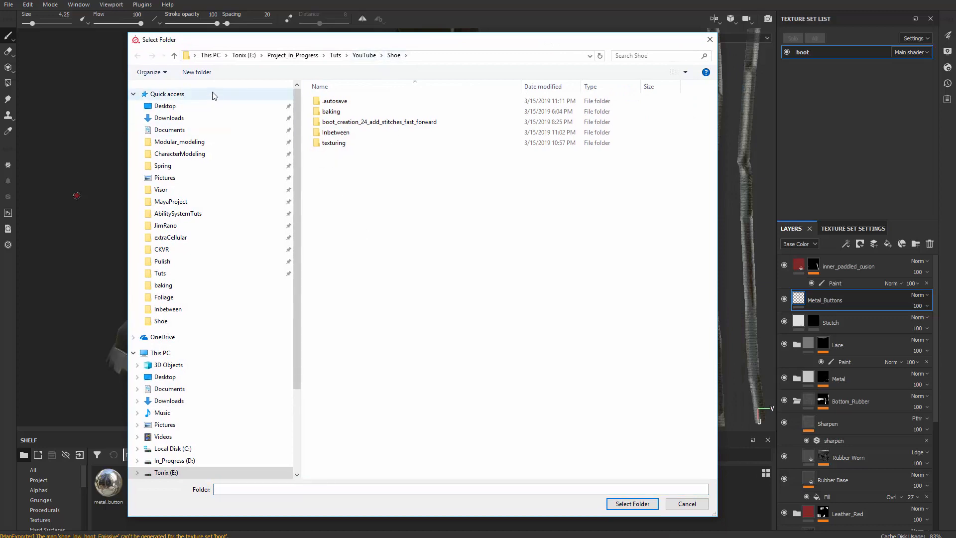
click(197, 72)
text(bootTexture)
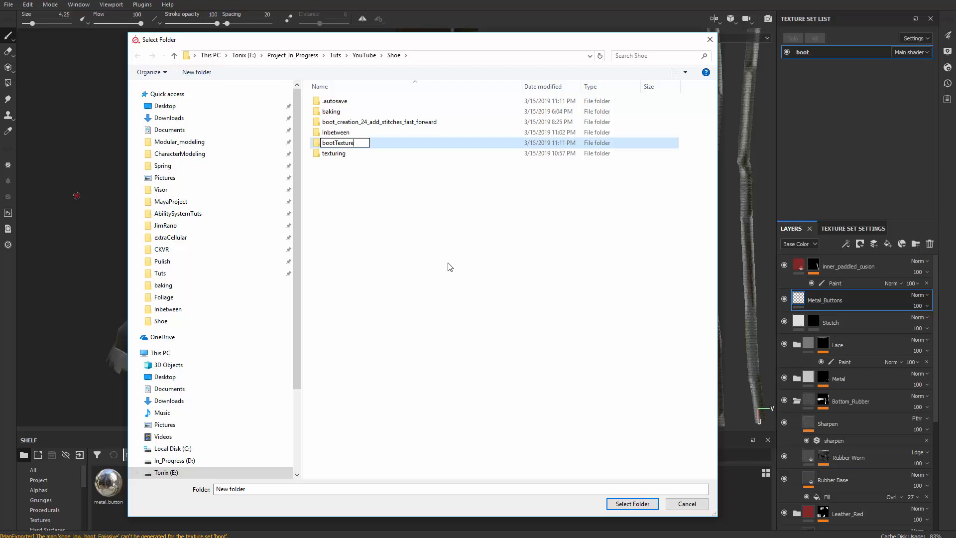
key(Return)
key(Return)
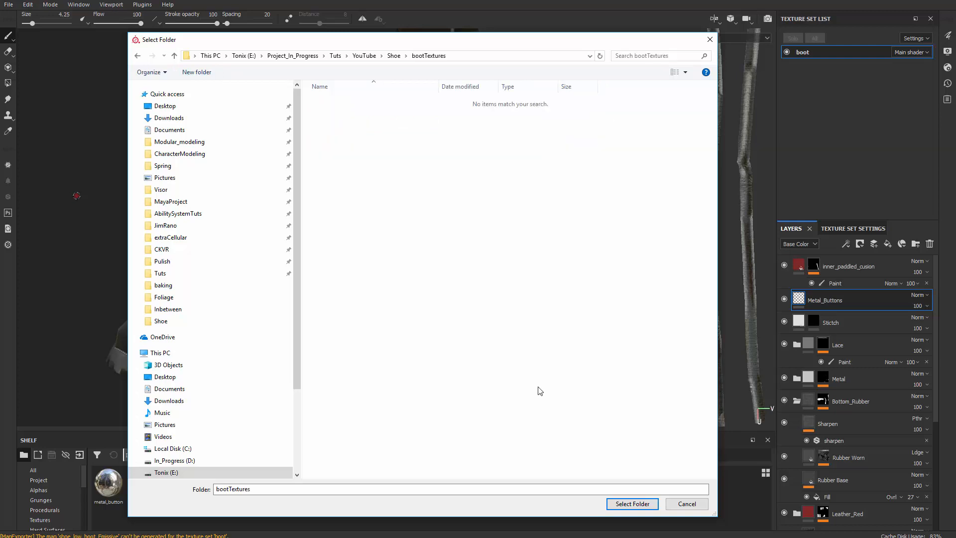
click(633, 503)
Export the boot texture set at 4096x4096
drag(436, 91, 424, 84)
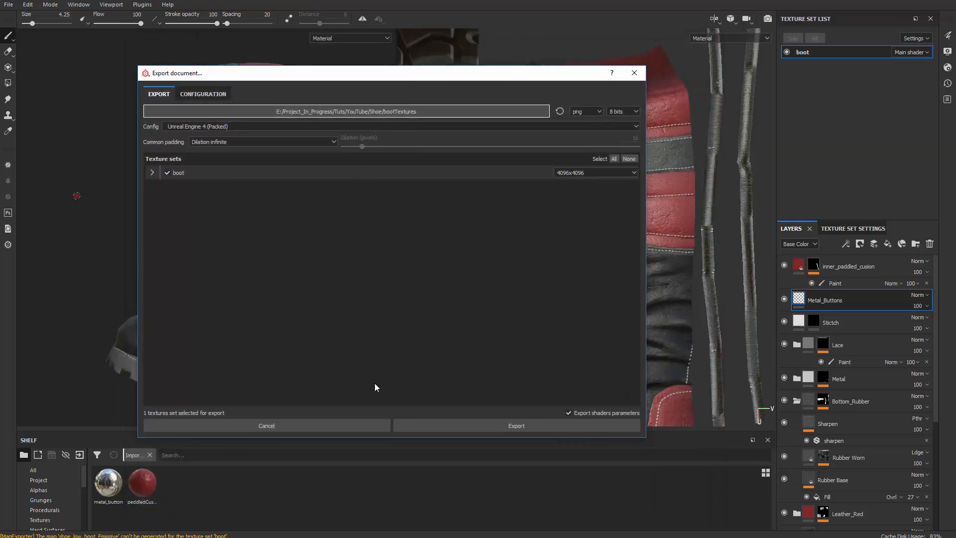
click(623, 173)
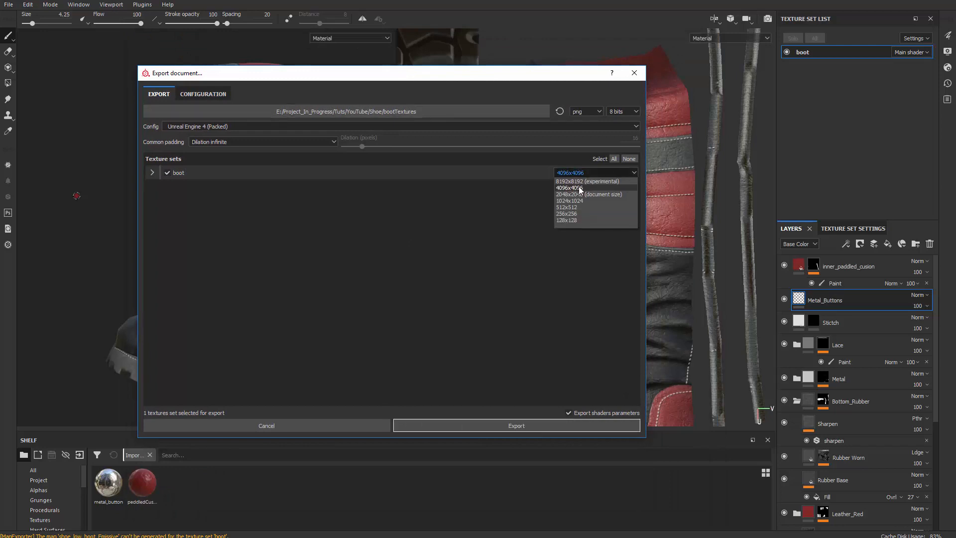
click(577, 188)
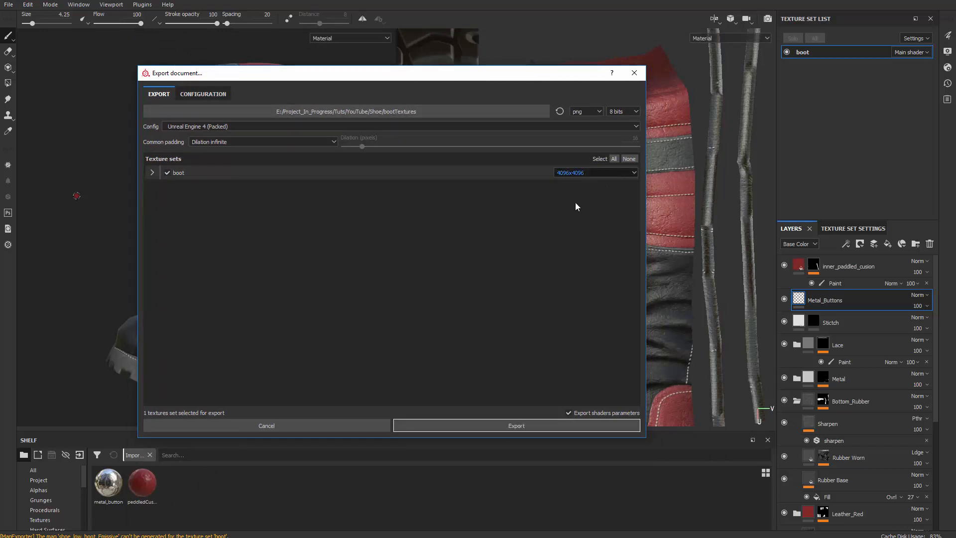
click(511, 426)
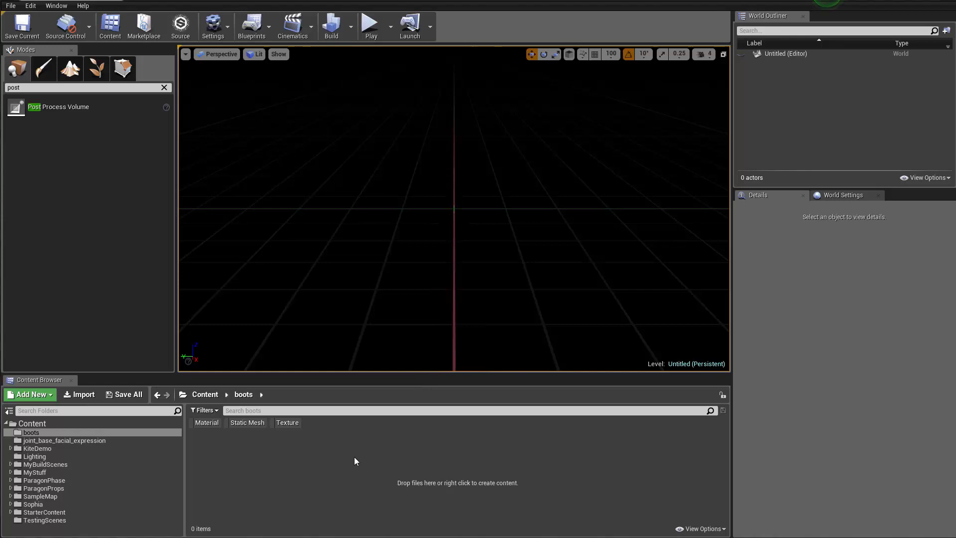
right_click(335, 450)
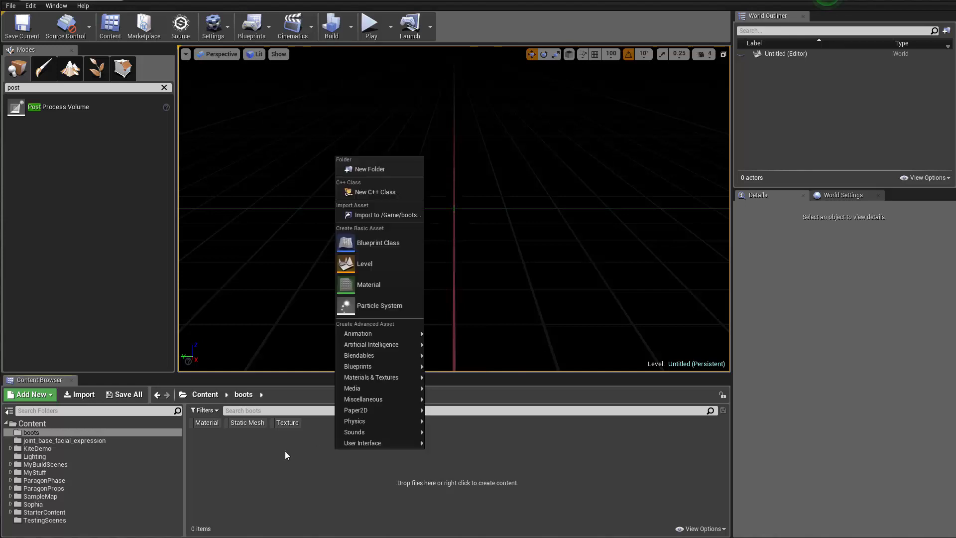
click(285, 450)
click(78, 397)
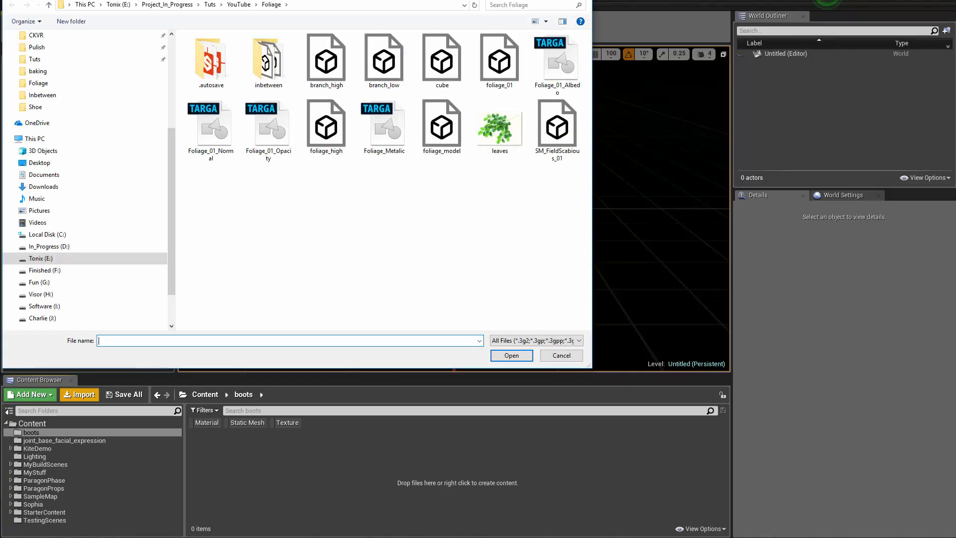
key(Escape)
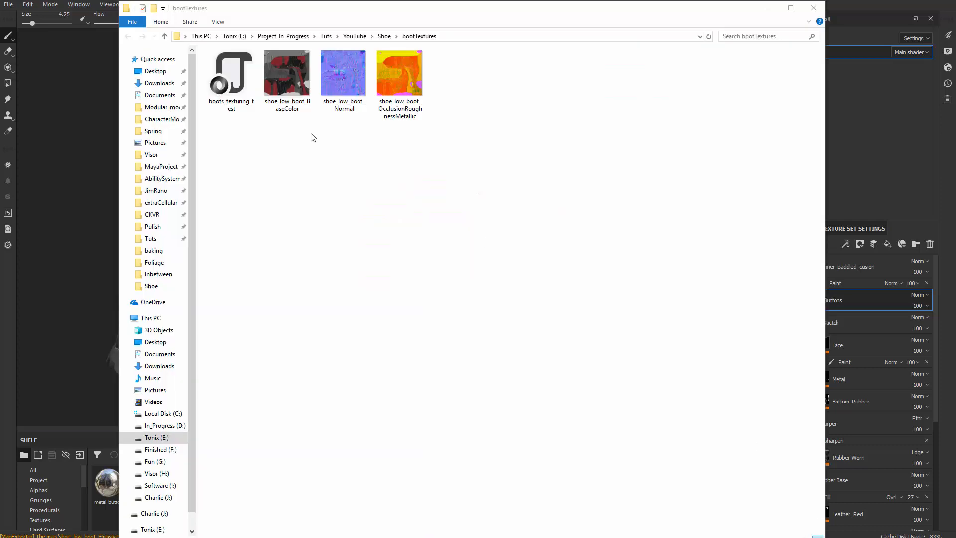
Bring the exported BaseColor, Normal and OcclusionRoughnessMetallic textures from the bootTextures folder into the boots content folder in Unreal Engine
drag(413, 13, 425, 0)
drag(531, 150, 286, 47)
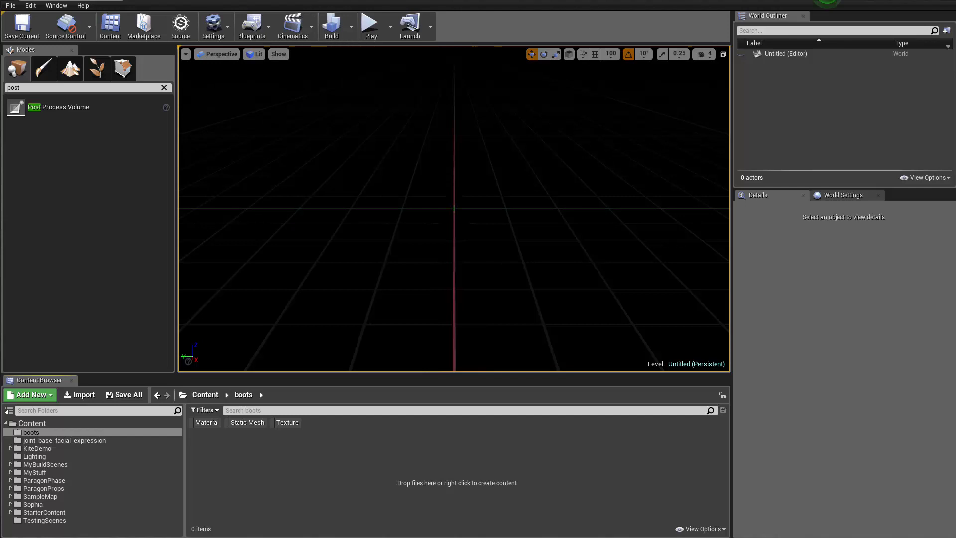
drag(409, 474, 431, 463)
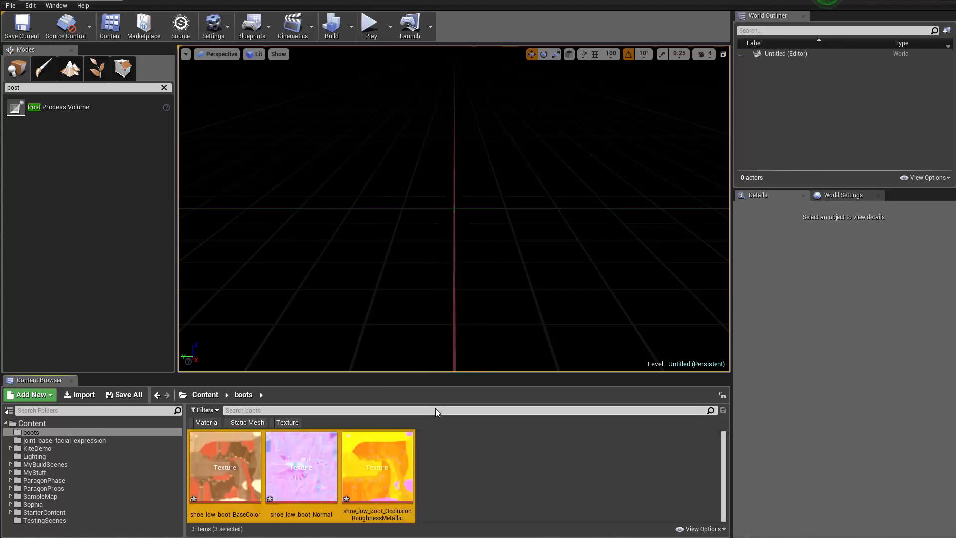
Turn off sRGB for the shoe_low_boot_OcclusionRoughnessMetallic texture and save all three boot textures
click(392, 468)
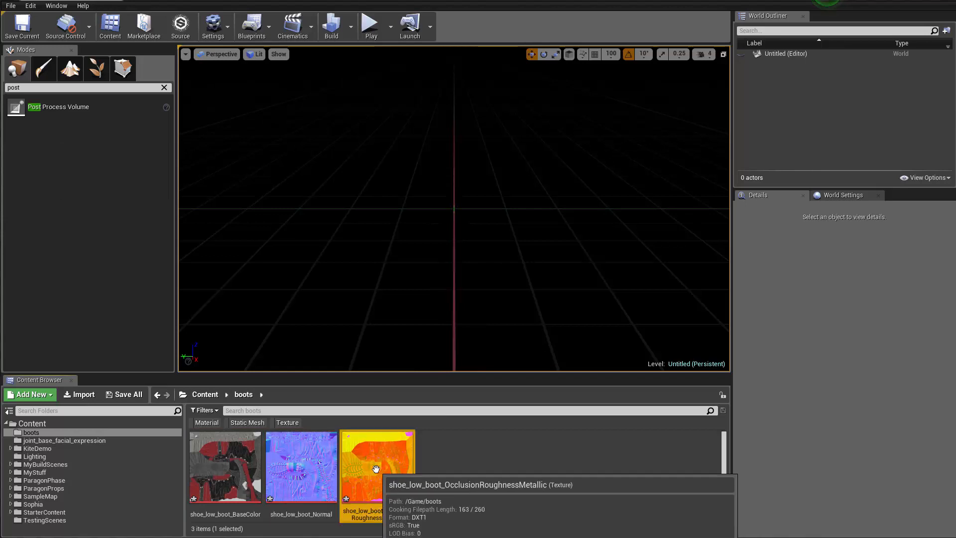
double_click(392, 468)
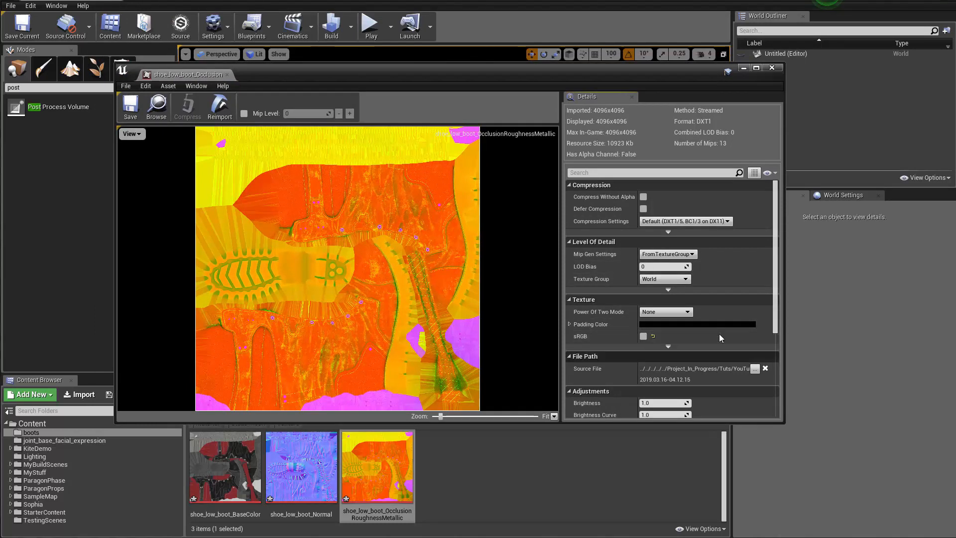
click(644, 337)
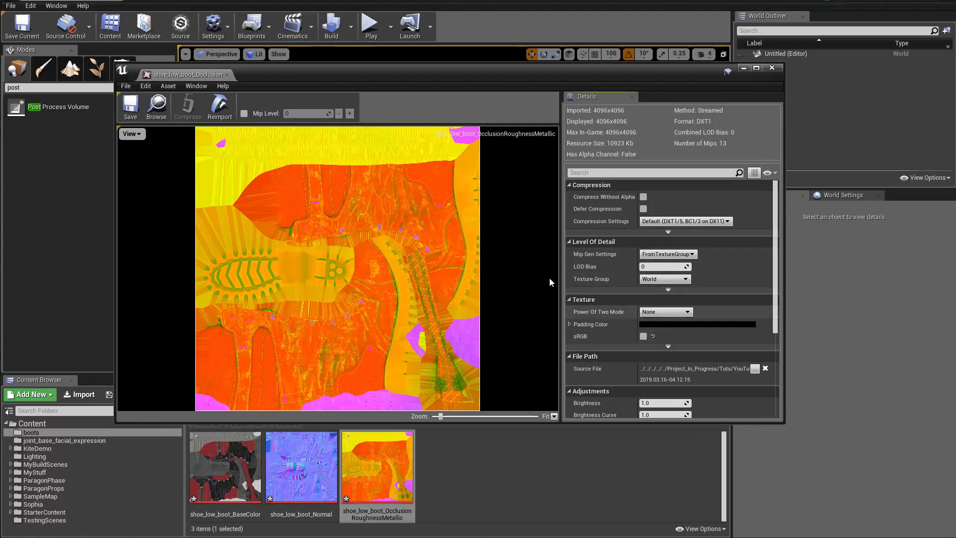
click(130, 107)
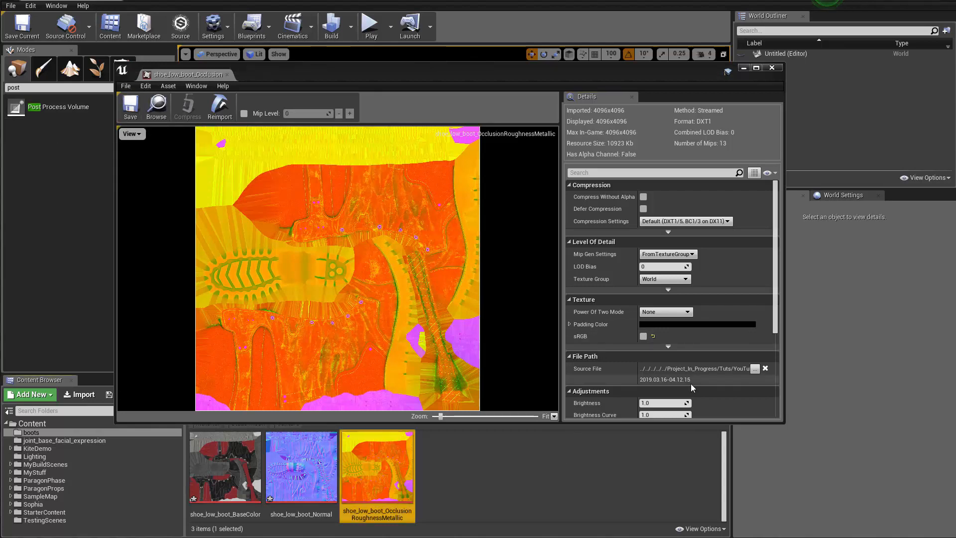
click(772, 67)
shift+click(234, 483)
key(ctrl+s)
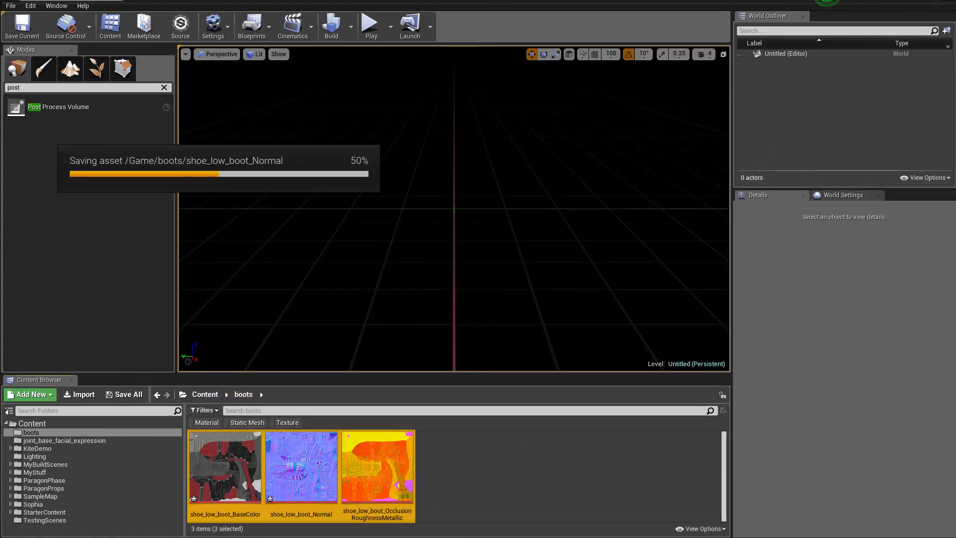
Import the shoe_low FBX from the Shoe folder into the boots content folder as a static mesh with the existing import options
key(alt+Tab)
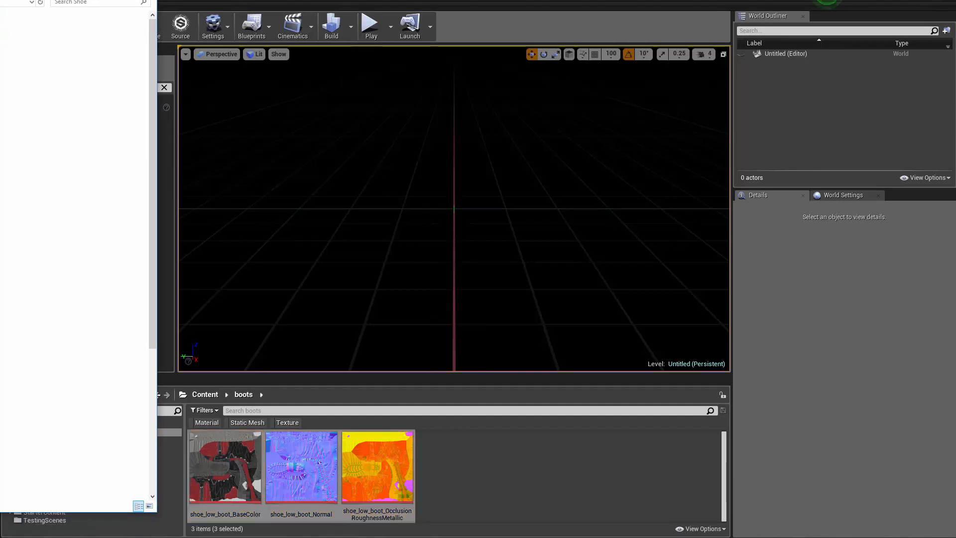
scroll(75, 255, down, 5)
scroll(75, 255, down, 2)
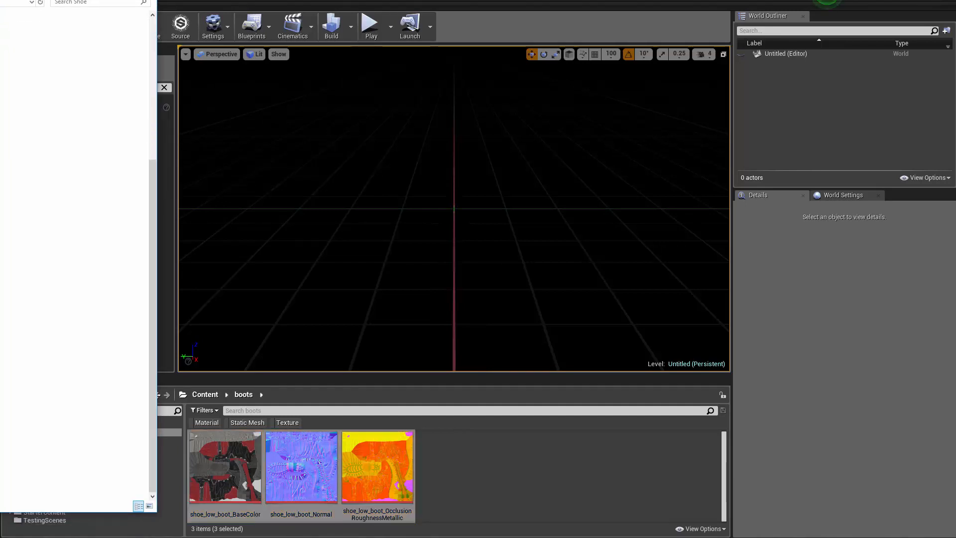
drag(0, 412, 477, 456)
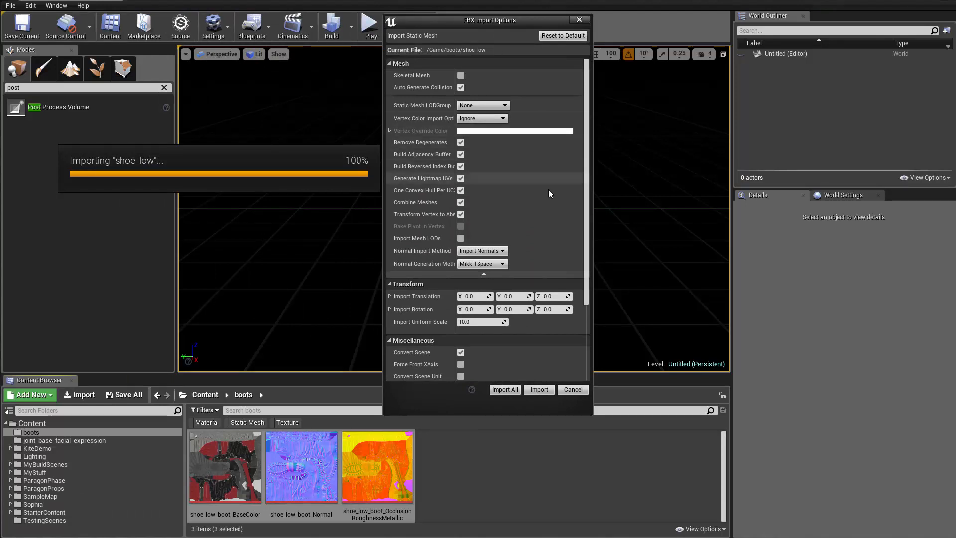
scroll(549, 189, down, 3)
scroll(518, 194, up, 3)
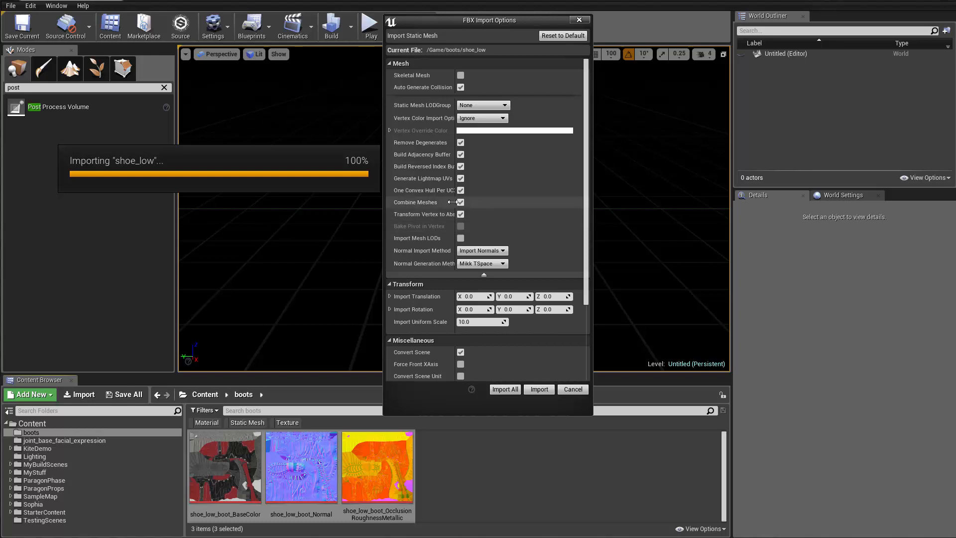
click(504, 390)
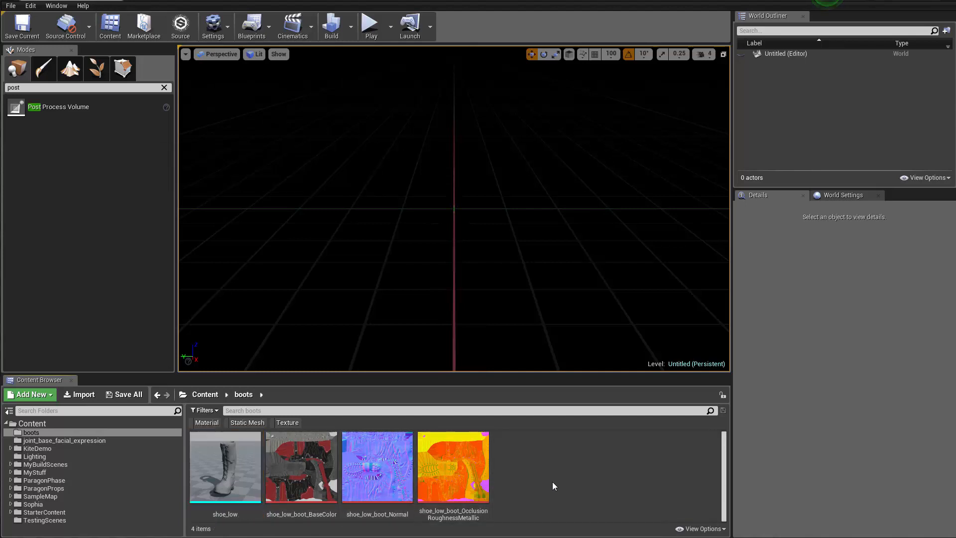
Create a new material named M_Boot in the boots content folder
click(527, 444)
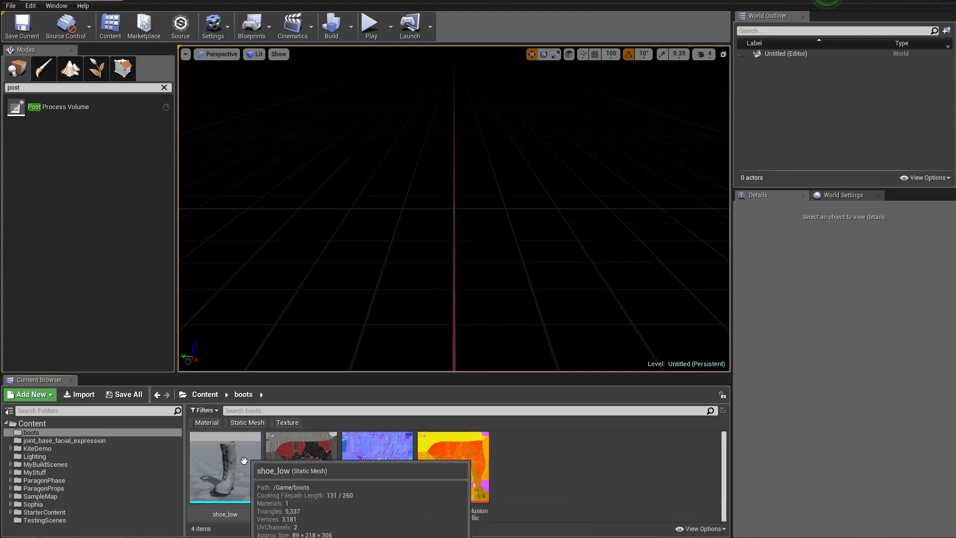
right_click(518, 446)
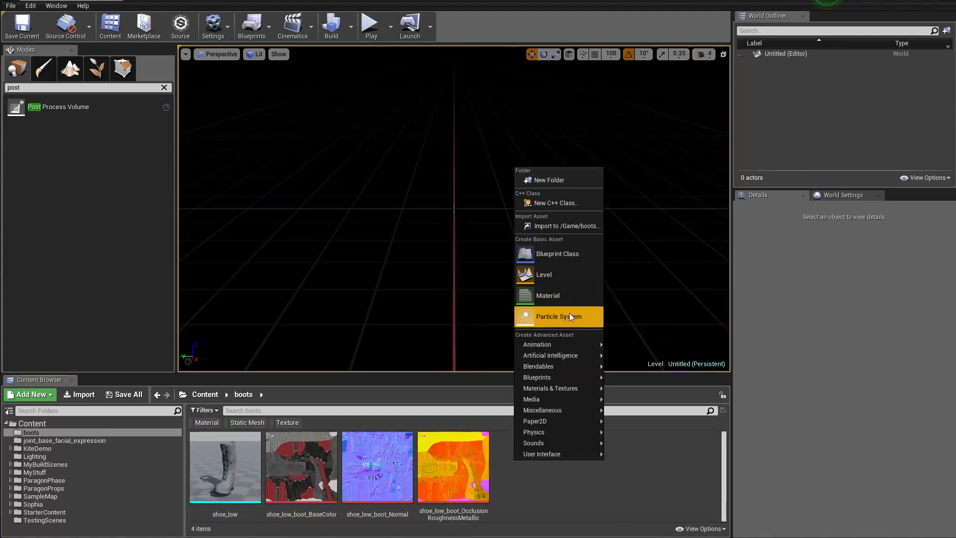
click(570, 300)
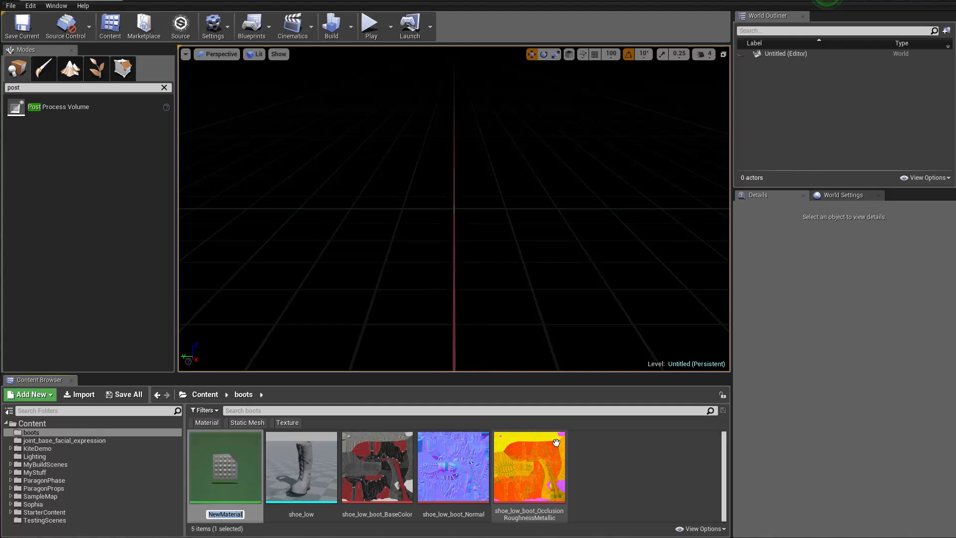
text(S)
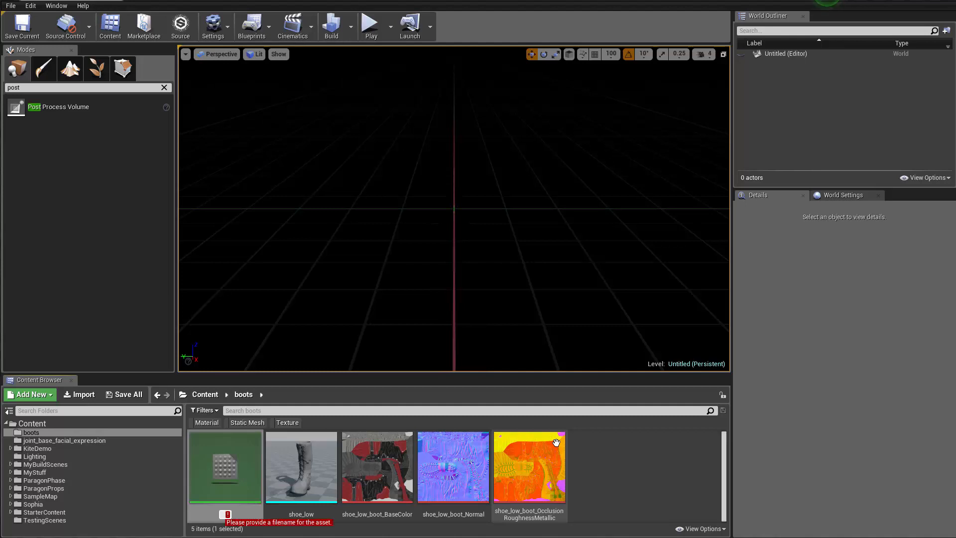
text(h)
key(BackSpace)
text(M_B)
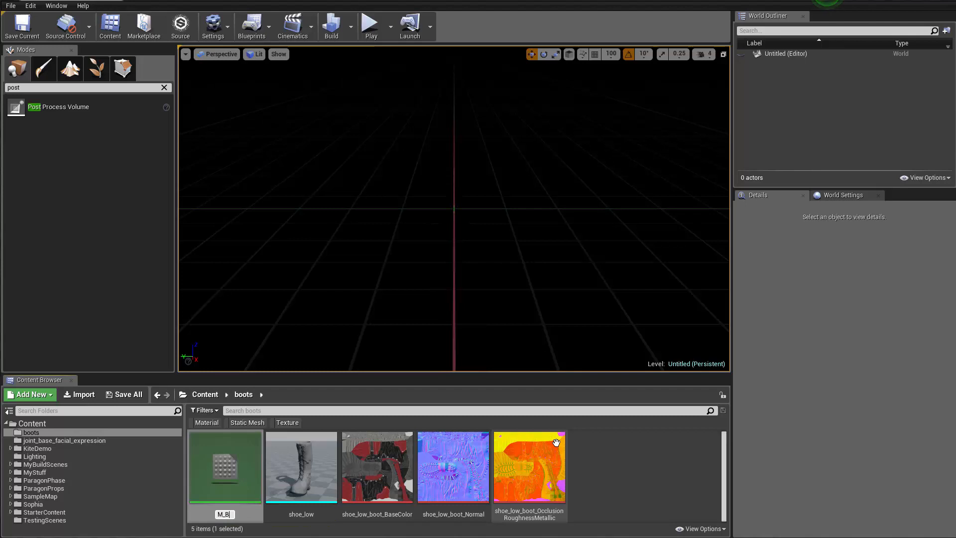
text(oot)
key(Return)
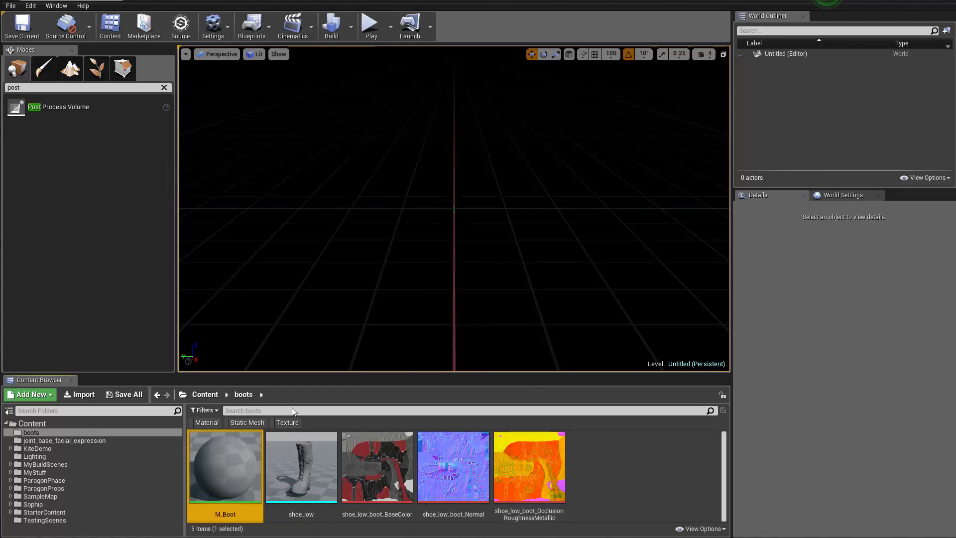
Open M_Boot for editing and add the BaseColor, Normal and OcclusionRoughnessMetallic boot textures to its graph as texture samples
double_click(237, 469)
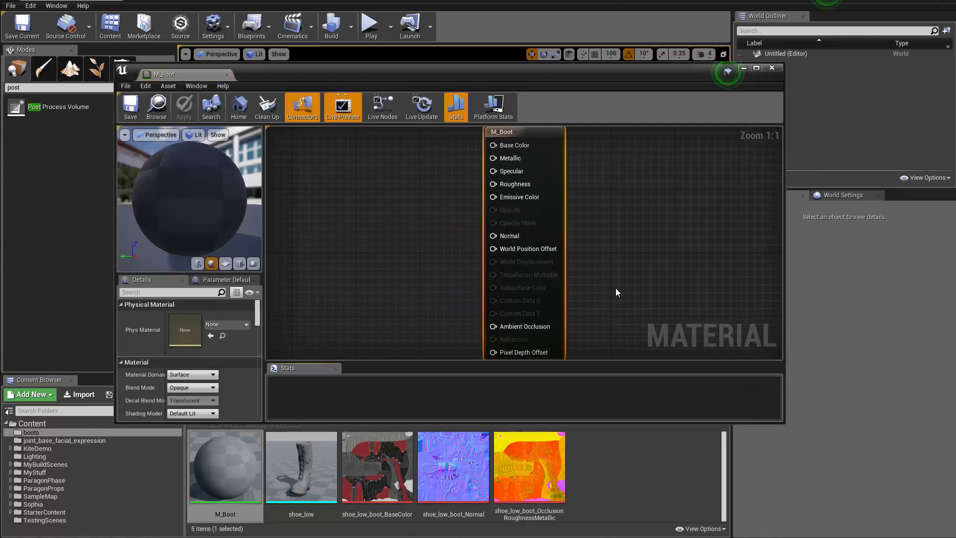
click(615, 476)
click(528, 471)
ctrl+click(433, 468)
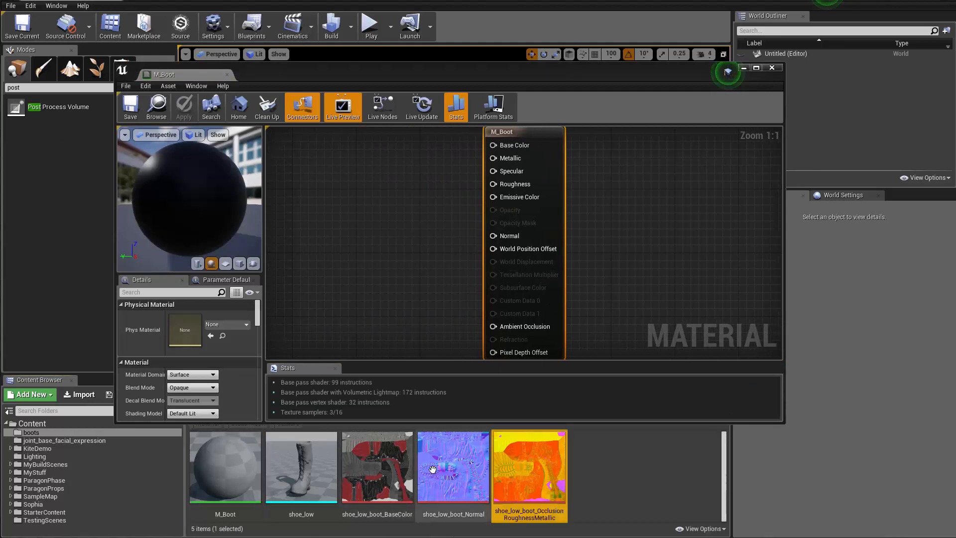
ctrl+click(377, 471)
drag(377, 471, 383, 212)
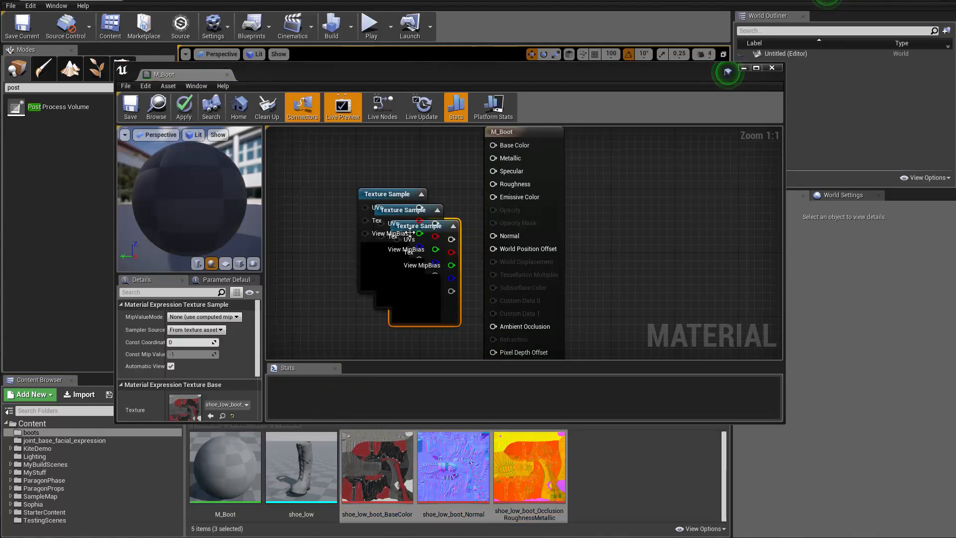
Spread out the three overlapping texture samples and connect the normal map's colour output to the material's Normal input
scroll(409, 246, down, 2)
right_drag(430, 323, 542, 313)
click(543, 312)
drag(542, 279, 523, 323)
drag(527, 253, 383, 207)
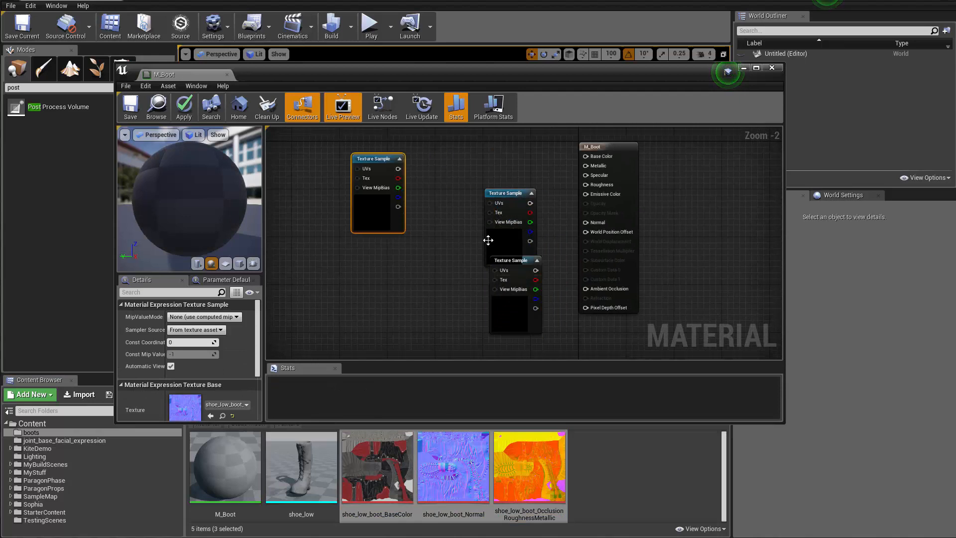
drag(489, 239, 440, 169)
drag(499, 309, 456, 315)
drag(392, 181, 586, 222)
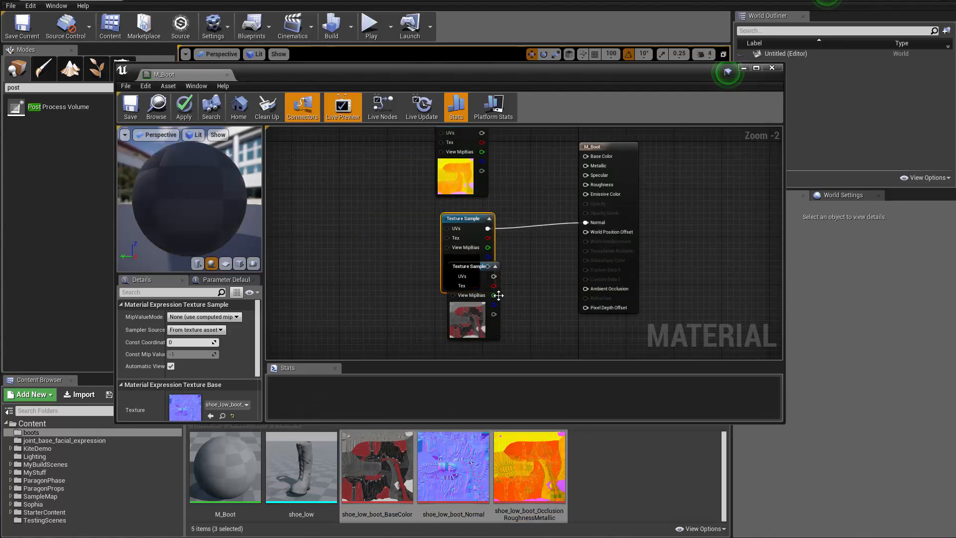
Rearrange the texture samples and connect the shoe_low_boot_BaseColor sample's colour output to Base Color
drag(487, 266, 347, 248)
drag(458, 217, 446, 262)
drag(466, 183, 442, 325)
drag(332, 305, 428, 219)
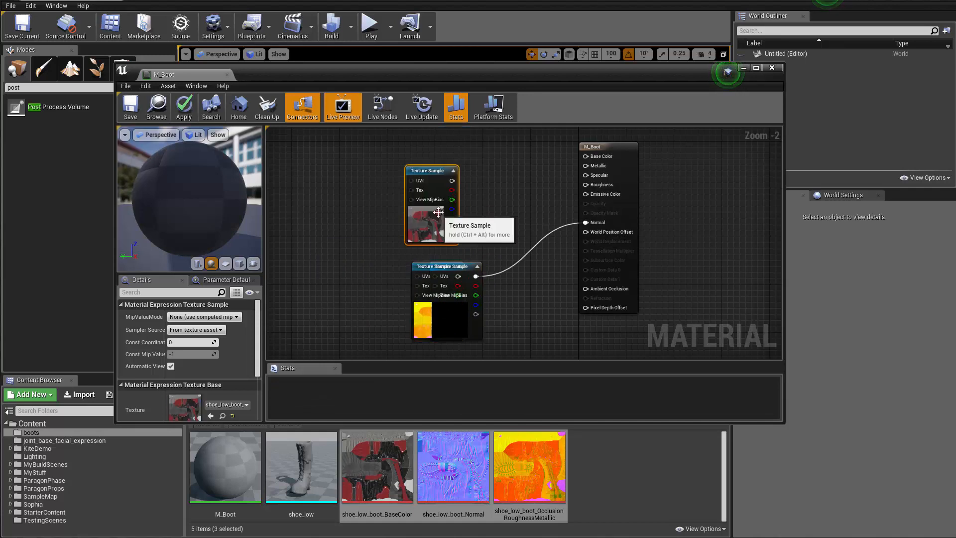
right_drag(496, 193, 496, 285)
drag(452, 267, 586, 248)
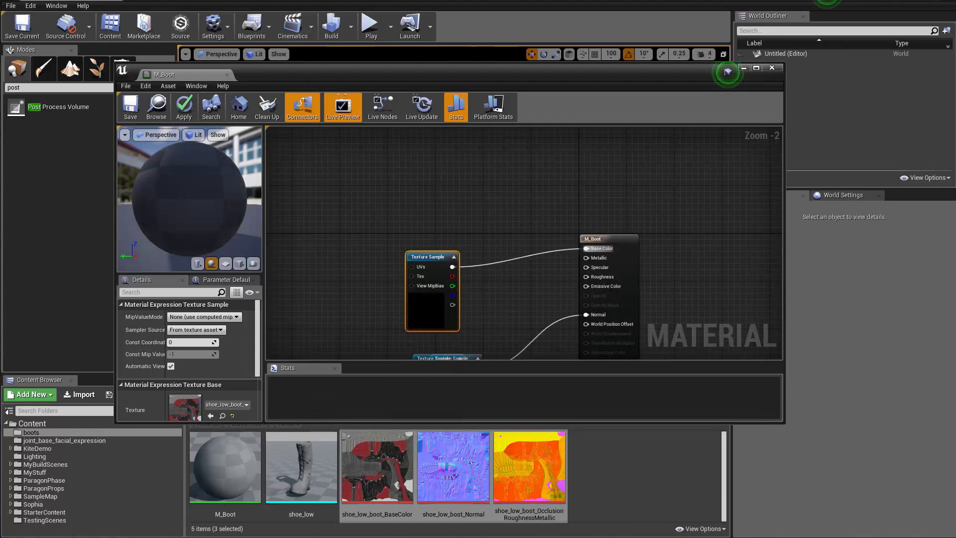
Stack the texture samples in a column and connect the OcclusionRoughnessMetallic sample's red channel to Ambient Occlusion
right_drag(427, 275, 500, 188)
drag(501, 187, 506, 134)
mouse_move(516, 300)
mouse_down()
mouse_move(492, 256)
mouse_move(504, 209)
mouse_move(503, 299)
mouse_up()
right_drag(562, 291, 455, 285)
scroll(455, 285, up, 2)
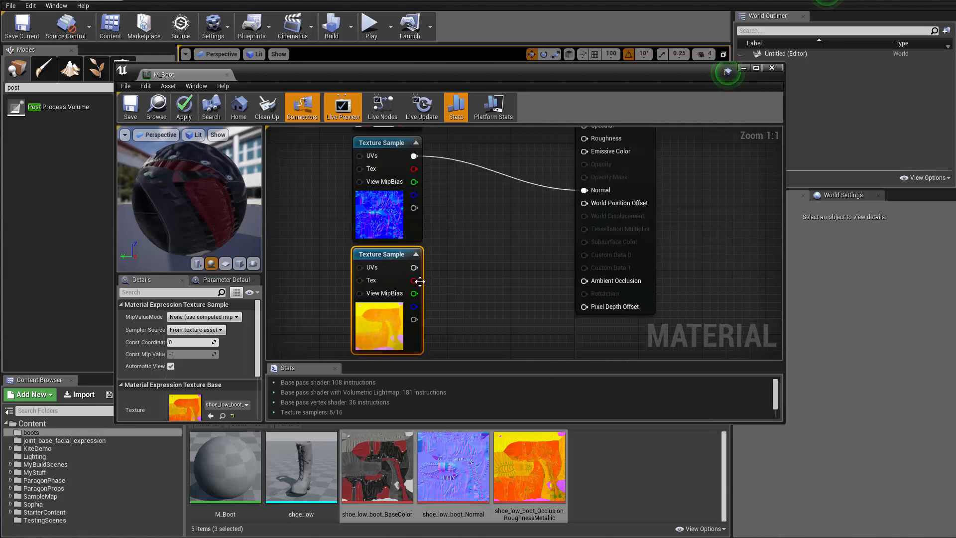
drag(416, 280, 587, 282)
scroll(538, 269, down, 3)
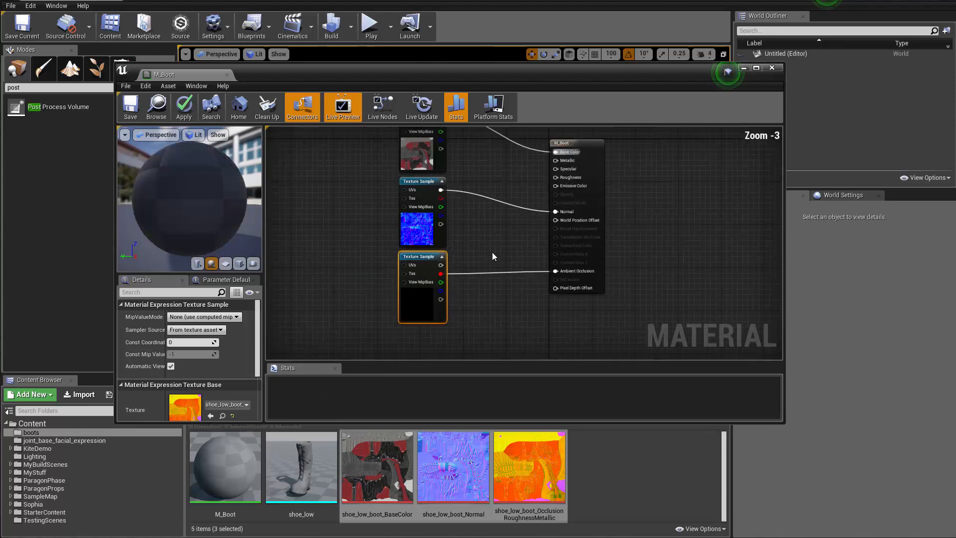
Connect the OcclusionRoughnessMetallic sample's green channel to the Roughness input of M_Boot
scroll(456, 330, up, 1)
drag(421, 340, 548, 225)
right_drag(459, 258, 486, 183)
drag(447, 274, 520, 228)
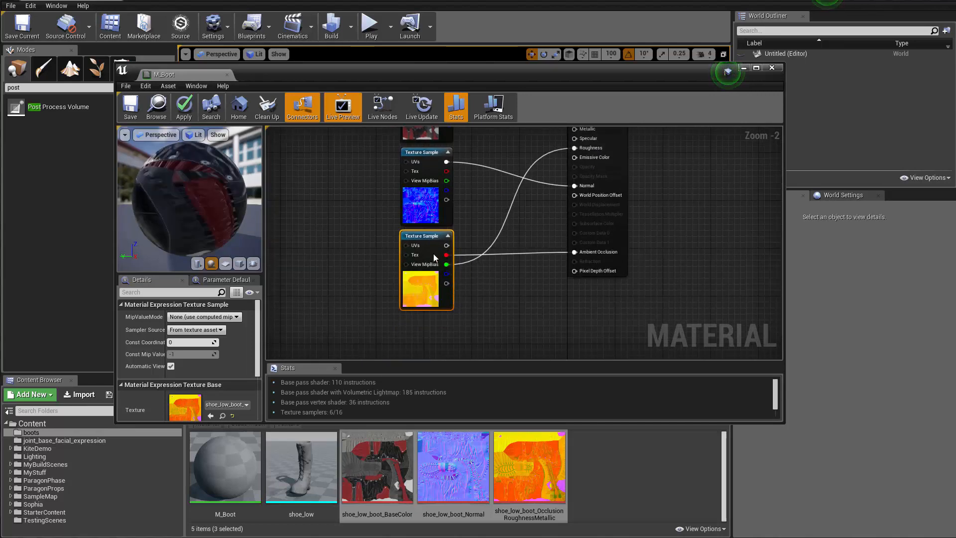
Connect the OcclusionRoughnessMetallic sample's blue channel to Metallic, and apply and save the material
right_drag(519, 200, 392, 290)
right_drag(342, 314, 371, 273)
drag(351, 324, 480, 183)
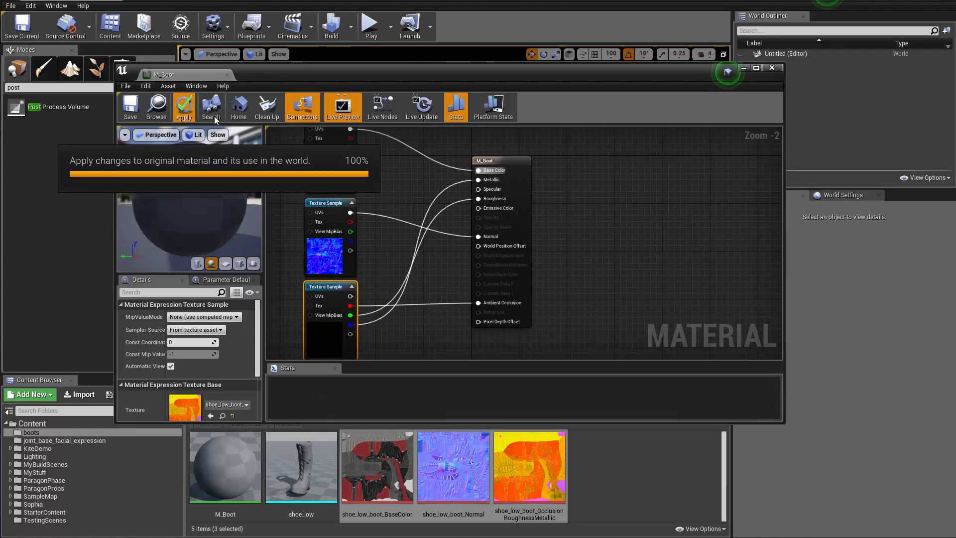
click(139, 118)
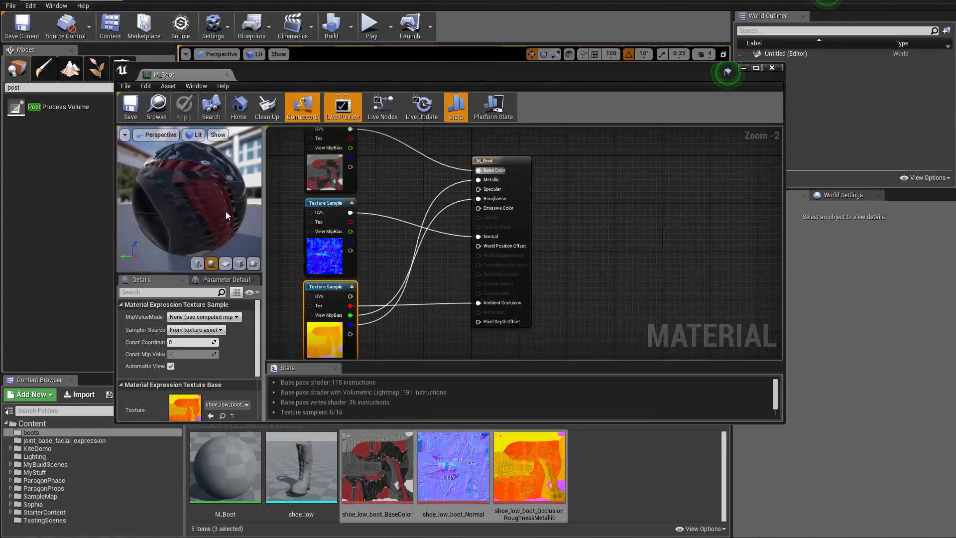
Use the shoe_low mesh as M_Boot's preview mesh, and save and close the material
right_drag(225, 211, 216, 180)
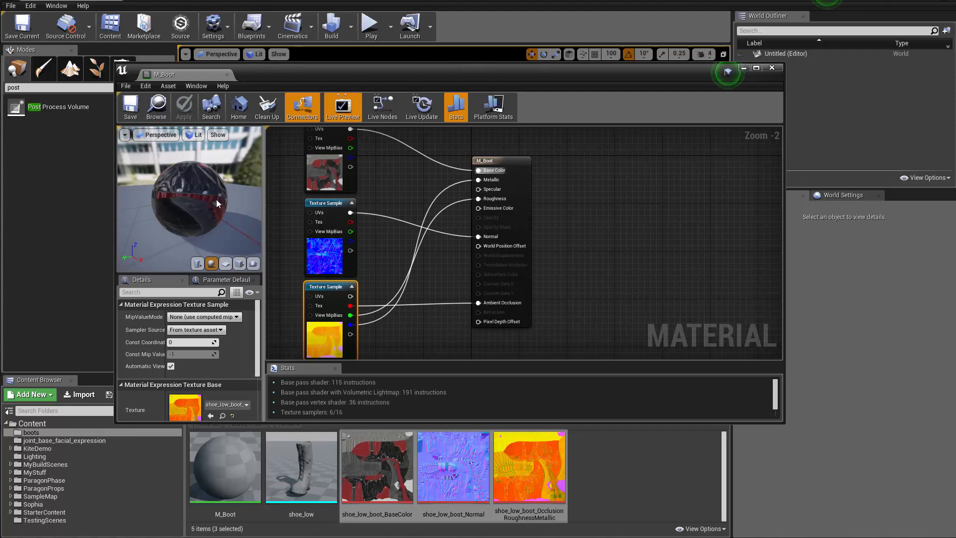
drag(217, 199, 294, 229)
click(302, 467)
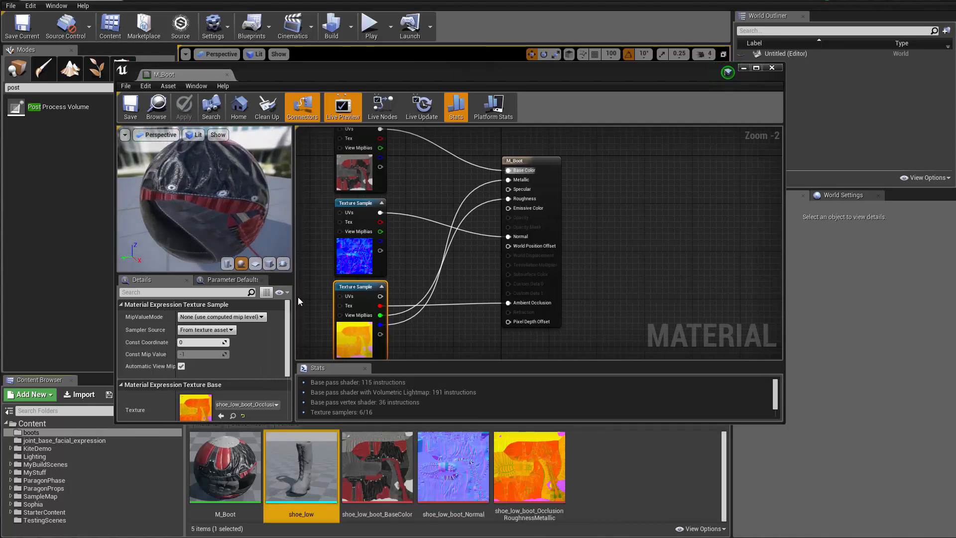
click(283, 264)
drag(209, 220, 254, 204)
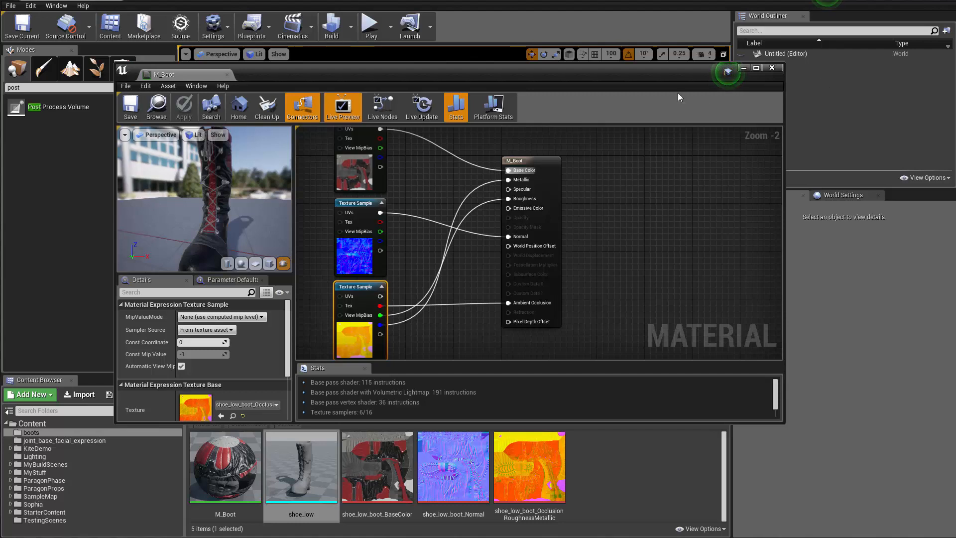
click(127, 108)
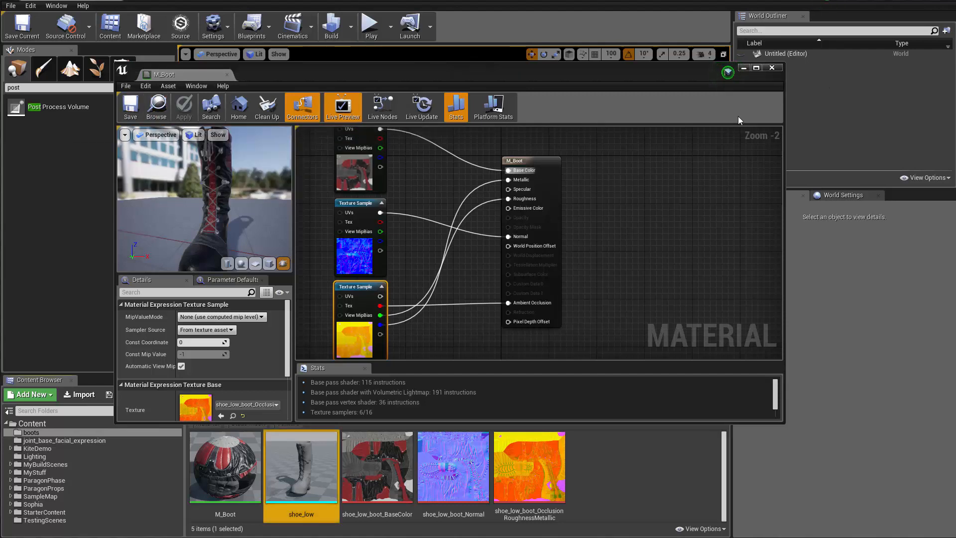
click(772, 67)
Assign M_Boot to Element 0 of the shoe_low static mesh, and save and close the mesh
double_click(311, 470)
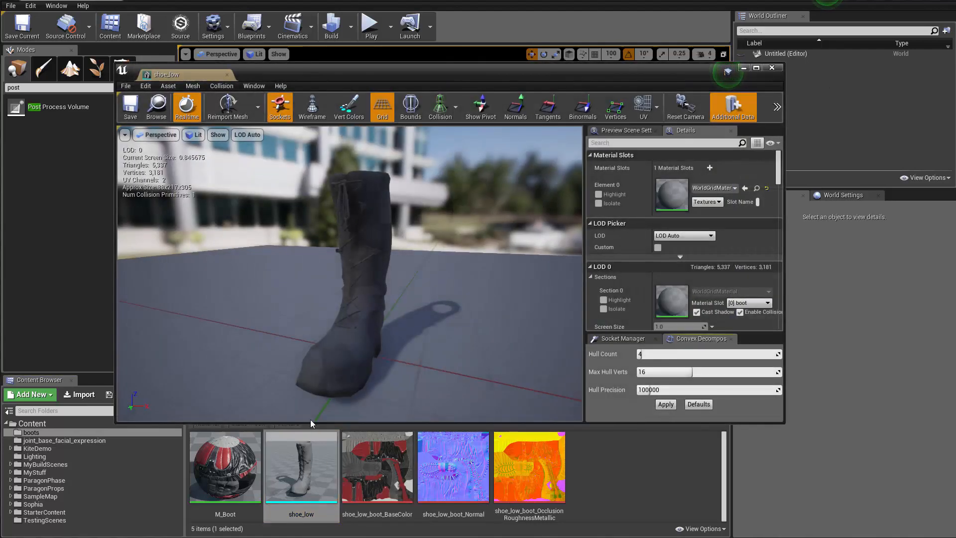
drag(224, 466, 672, 196)
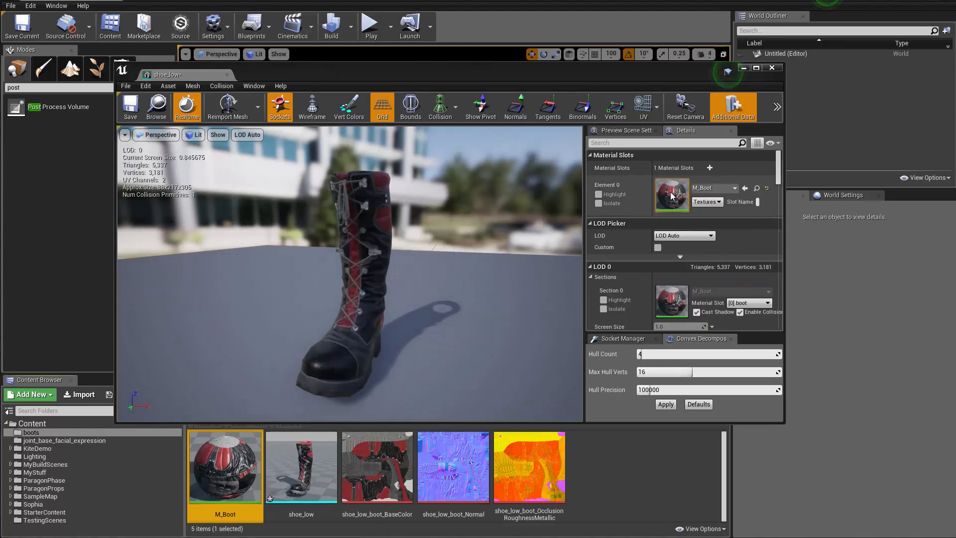
click(130, 107)
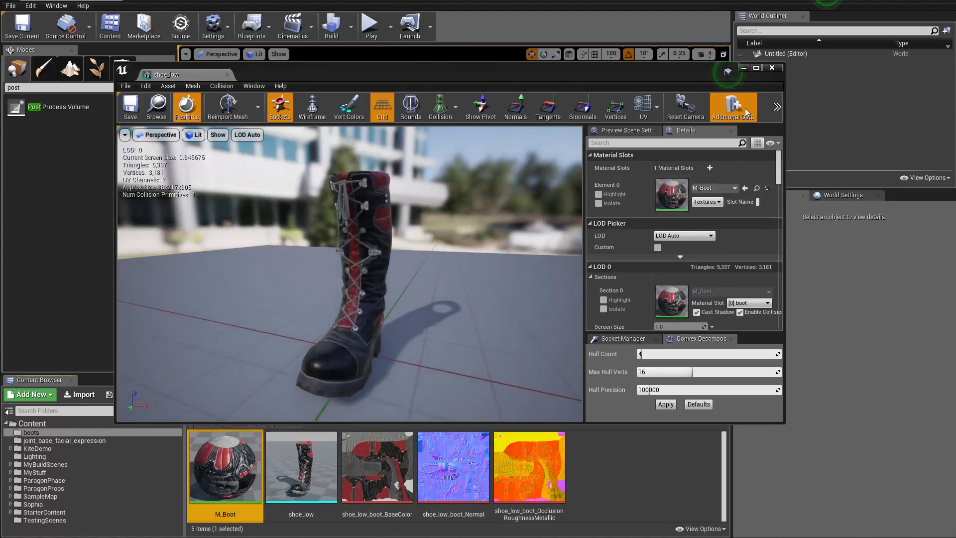
click(772, 67)
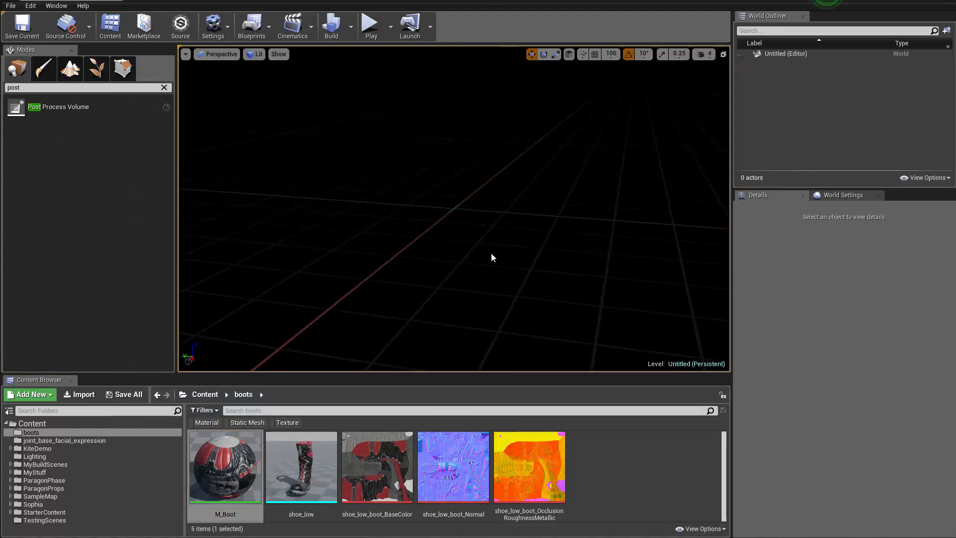
Place the shoe_low static mesh in the empty level and frame the whole boot in view
drag(301, 469, 478, 286)
alt+right_drag(478, 287, 438, 279)
alt+drag(439, 279, 478, 279)
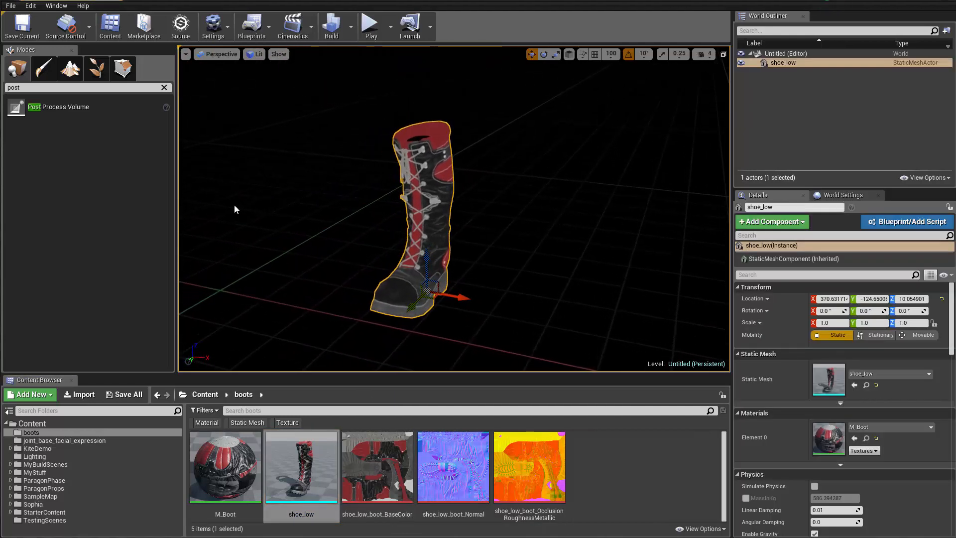
Add a point light to the level beside the boot and raise it above the ground
click(164, 89)
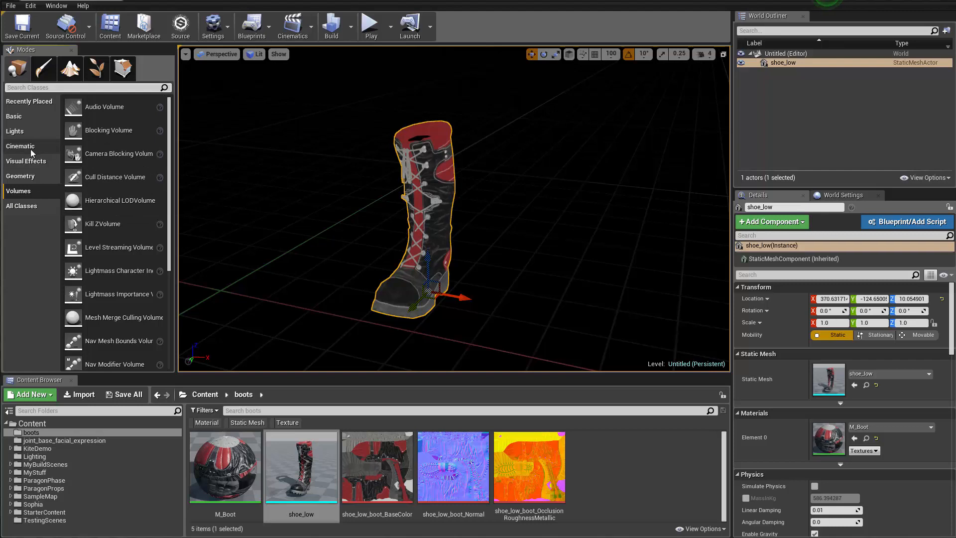
click(16, 131)
drag(75, 130, 448, 301)
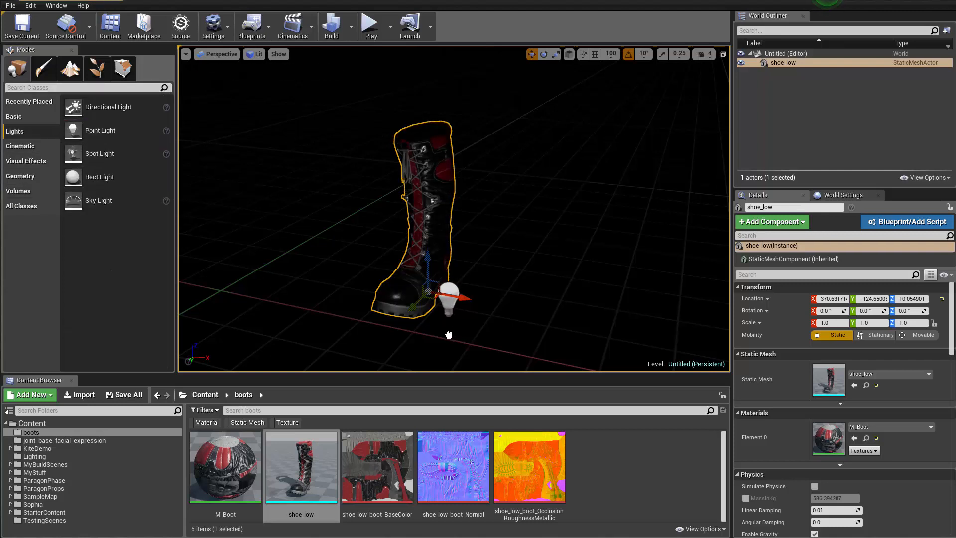
drag(449, 335, 449, 335)
drag(449, 271, 449, 172)
Duplicate the point light and move the copy to the opposite side of the boot
drag(444, 206, 519, 252)
key(w)
mouse_move(519, 252)
right_down()
mouse_move(521, 244)
mouse_move(505, 251)
right_up()
key(s)
drag(520, 131, 489, 170)
alt+drag(559, 209, 309, 194)
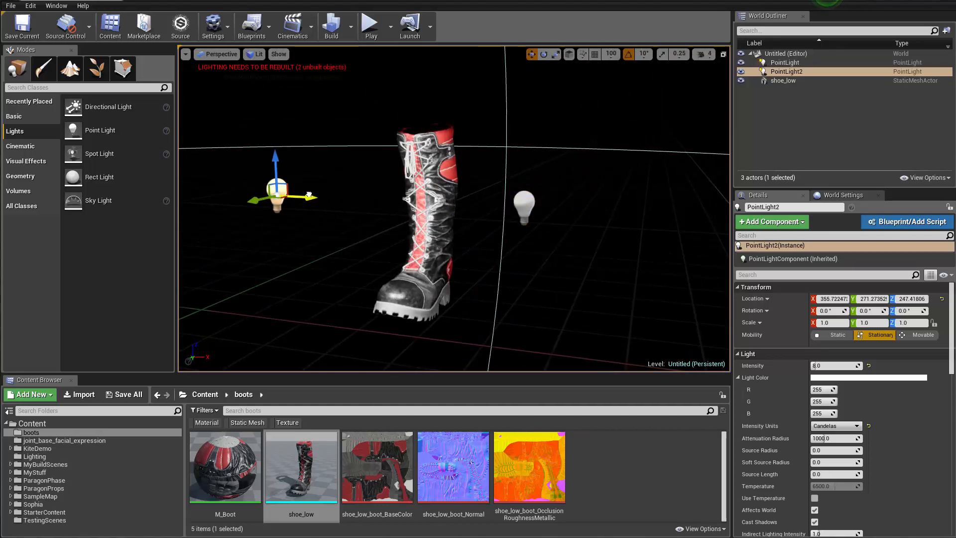
Reposition PointLight2 near the laced front of the boot, at about X 60, Y -241
right_drag(251, 212, 295, 200)
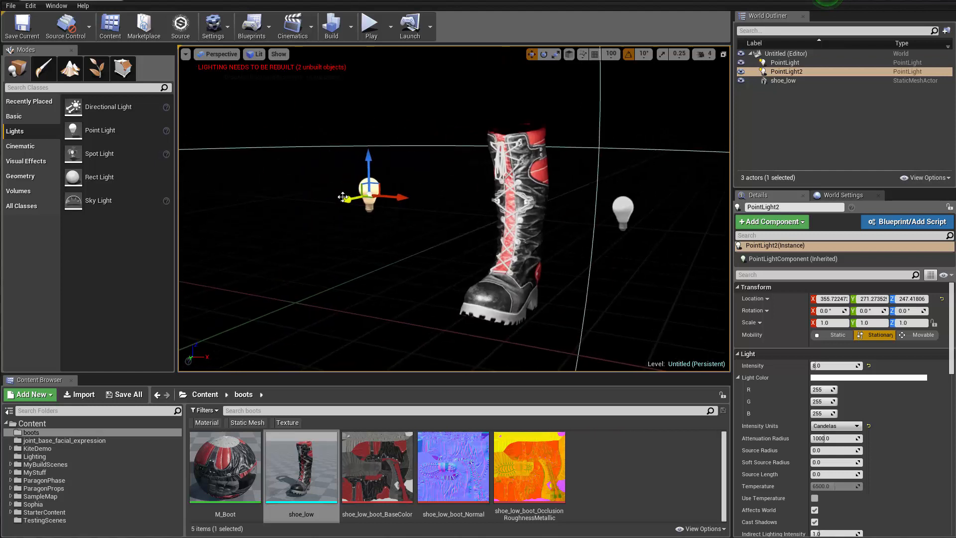
drag(343, 197, 517, 161)
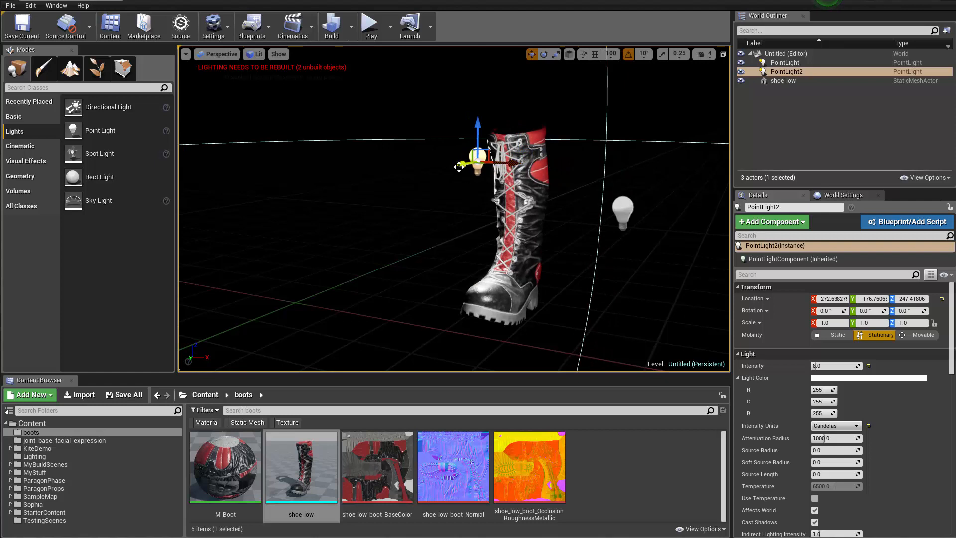
drag(459, 167, 420, 162)
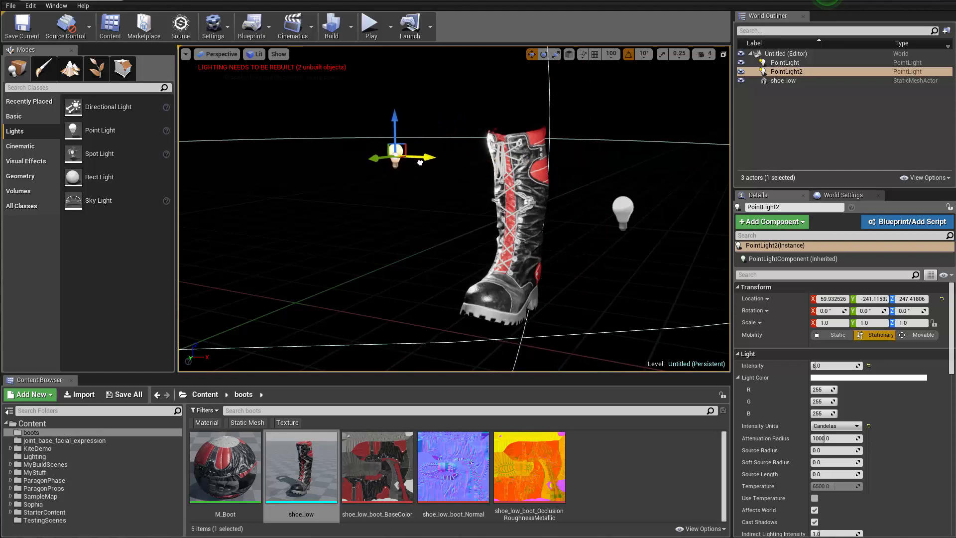
Examine the boot under the two point lights from near and far, without the editor overlays
right_drag(418, 186, 445, 183)
key(w)
key(g)
key(s)
key(w)
key(s)
key(w)
key(s)
key(w)
key(s)
key(w)
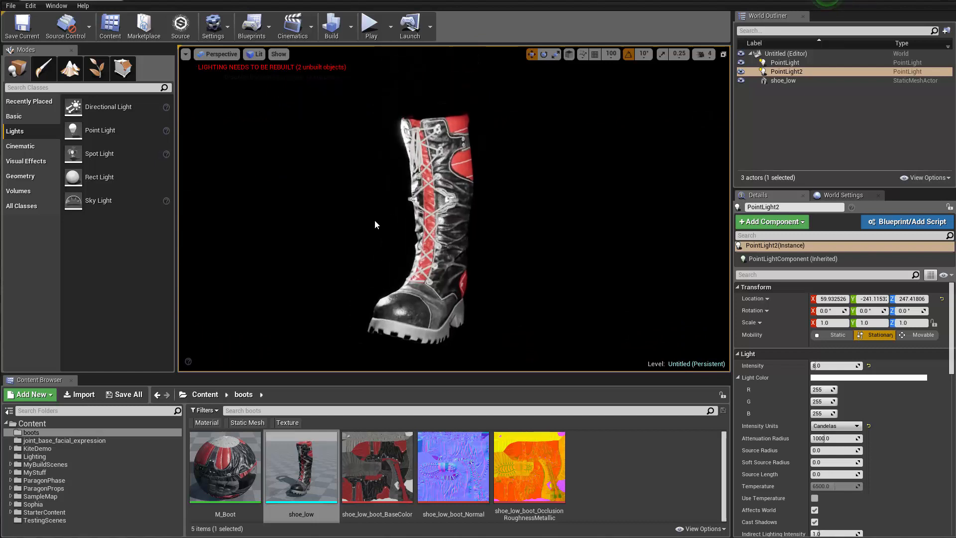
Restore the editor overlays and shift PointLight2 to about Y -288
key(g)
mouse_move(276, 159)
mouse_down()
mouse_move(316, 158)
mouse_move(293, 159)
mouse_up()
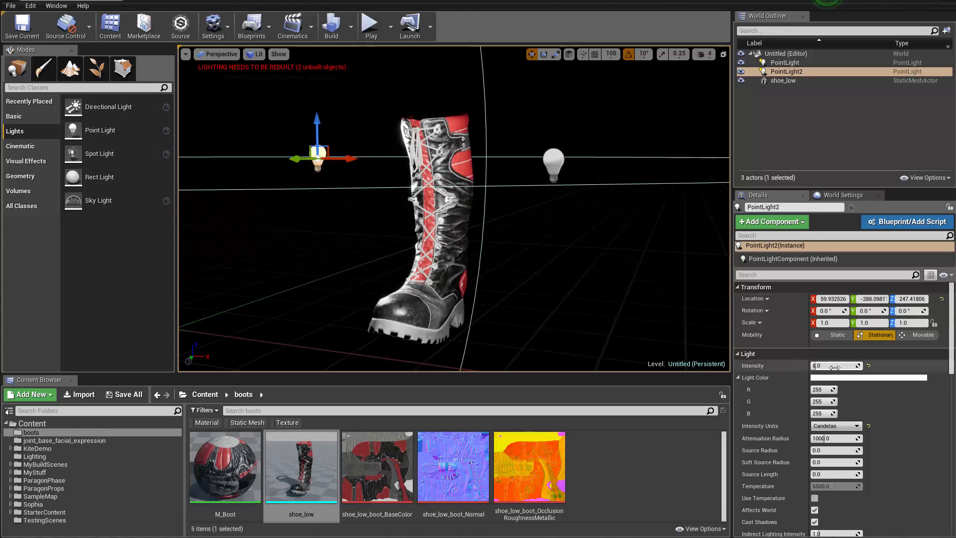
Tint PointLight2 light blue (R about 0.296, G about 0.702, B 1.0) and move it along X to about -145
click(823, 378)
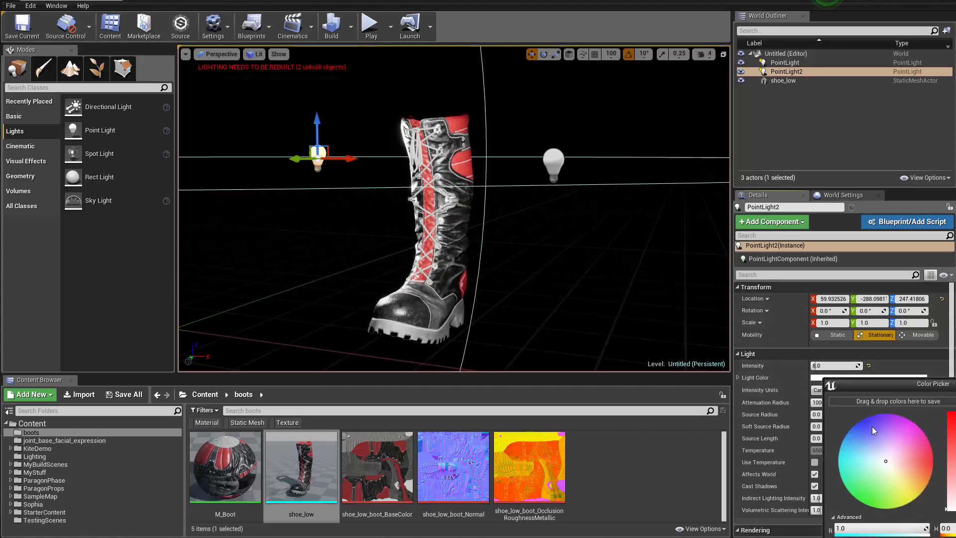
drag(865, 391, 619, 155)
click(383, 166)
click(579, 220)
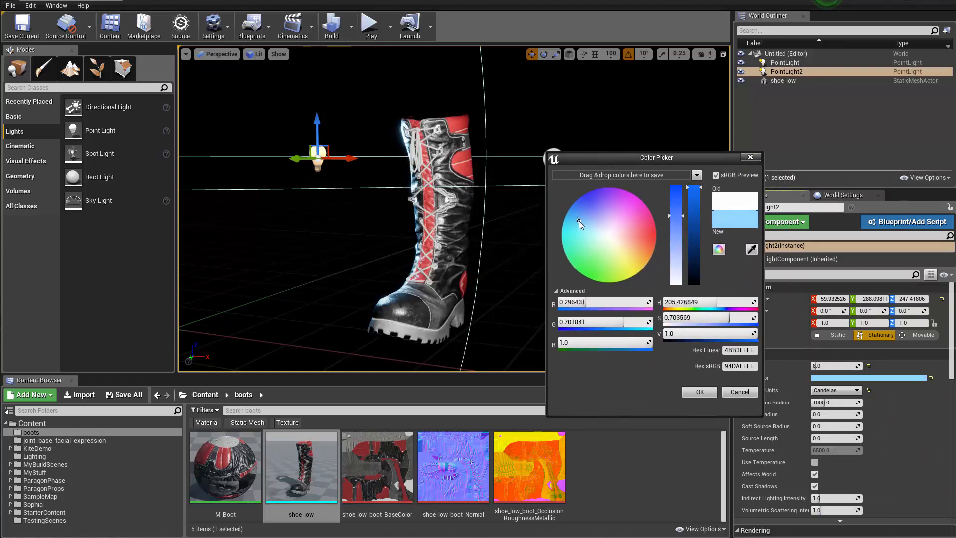
click(700, 392)
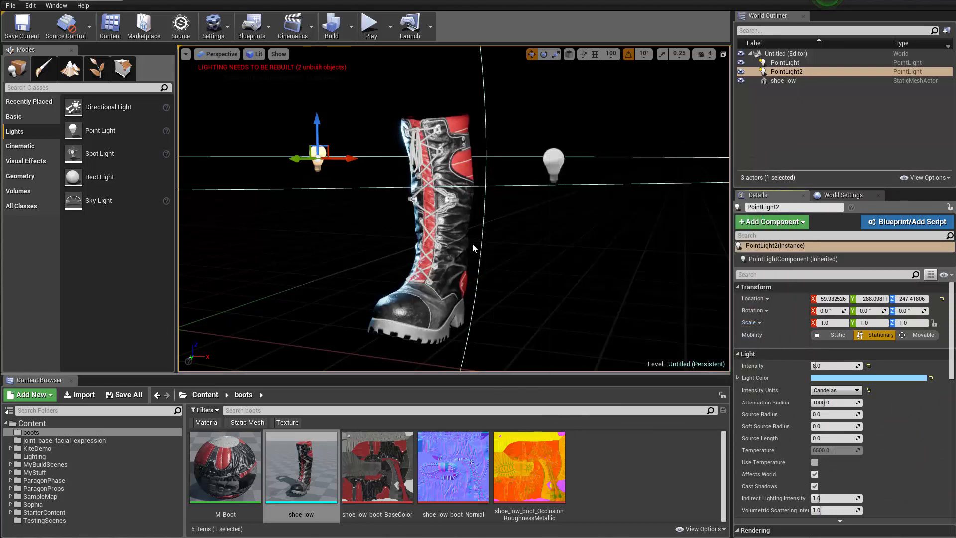
drag(354, 161, 264, 165)
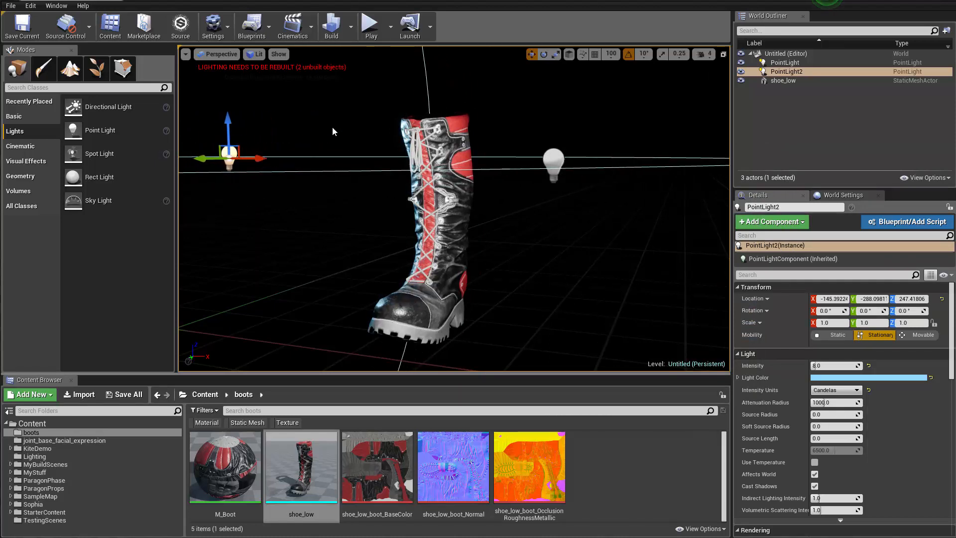
Deselect the light, hide the editor overlays and examine the boot under the blue-tinted lighting
click(333, 127)
key(g)
right_drag(333, 128, 352, 136)
right_drag(470, 262, 470, 262)
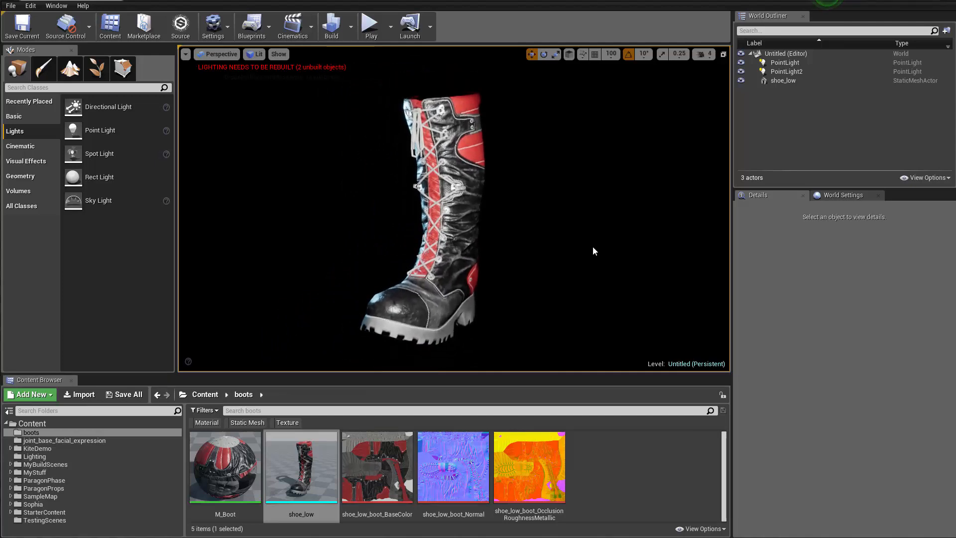
right_drag(593, 248, 611, 290)
right_click(603, 283)
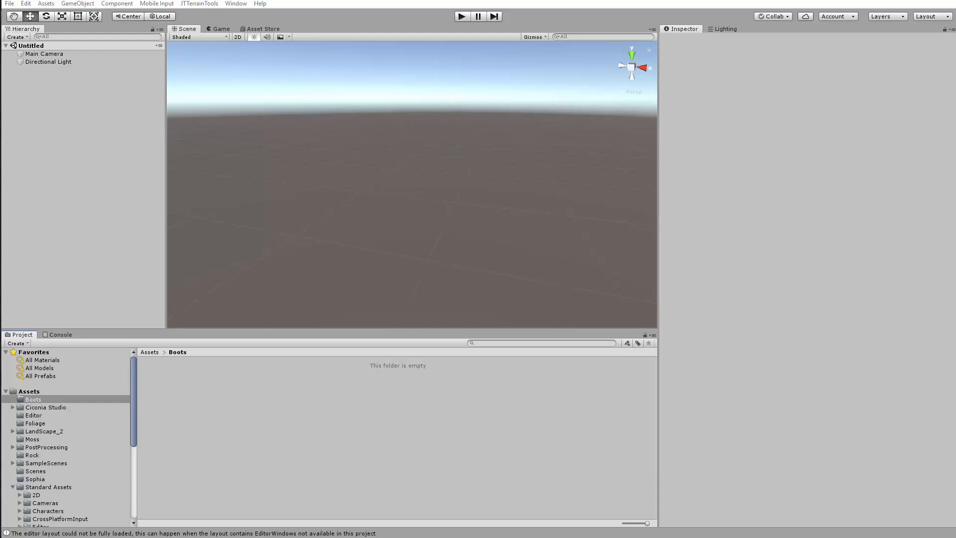
Switch to Substance Painter, open the texture export settings and look through the Unity and Unreal export presets
key(alt+Tab)
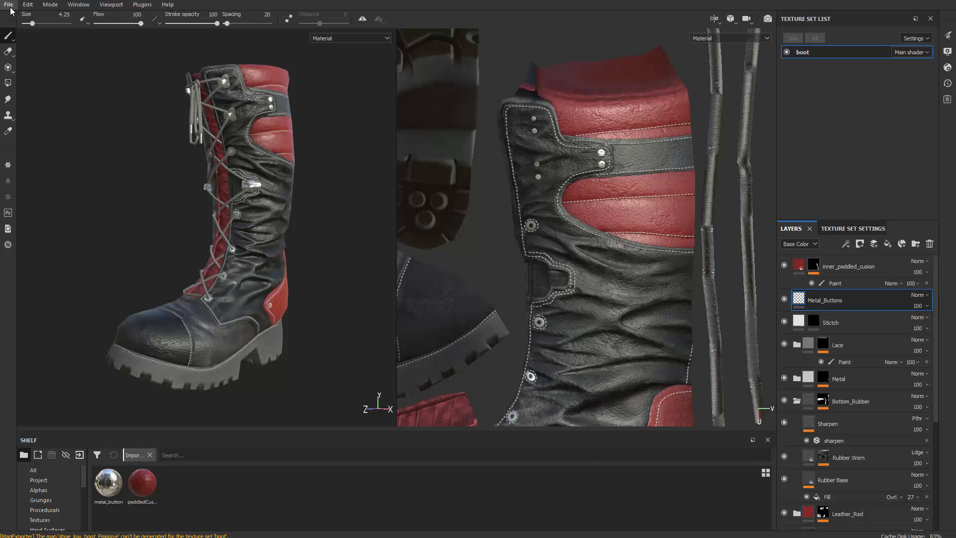
click(10, 7)
click(61, 184)
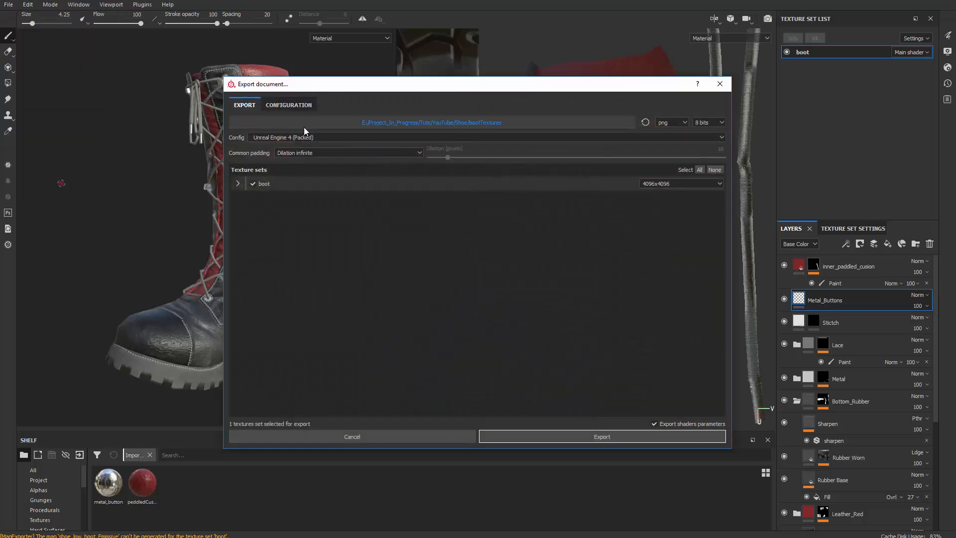
click(300, 138)
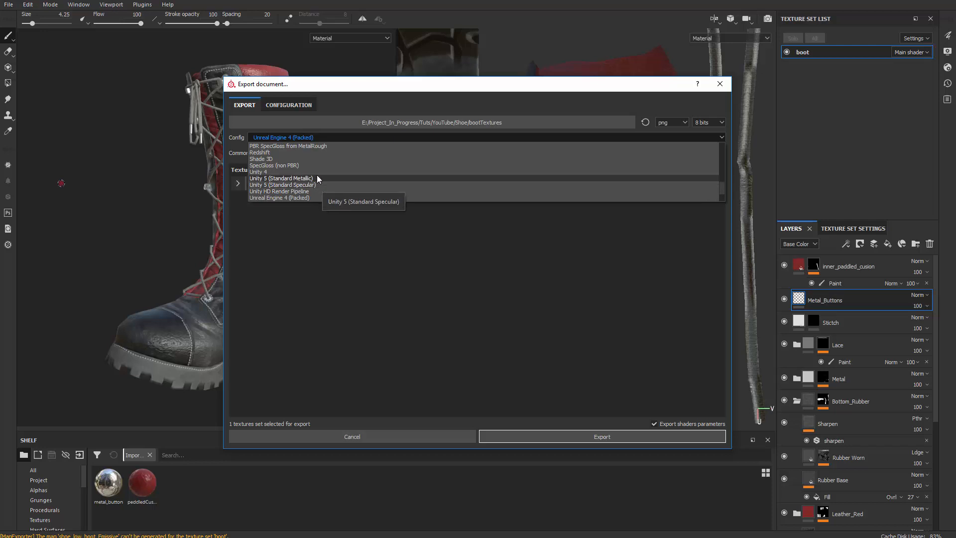
scroll(319, 182, down, 3)
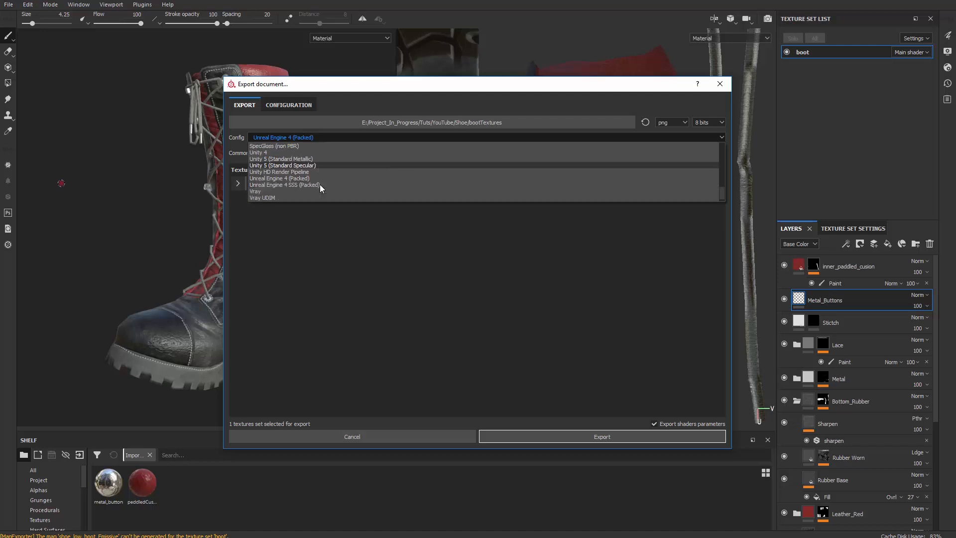
scroll(318, 186, up, 2)
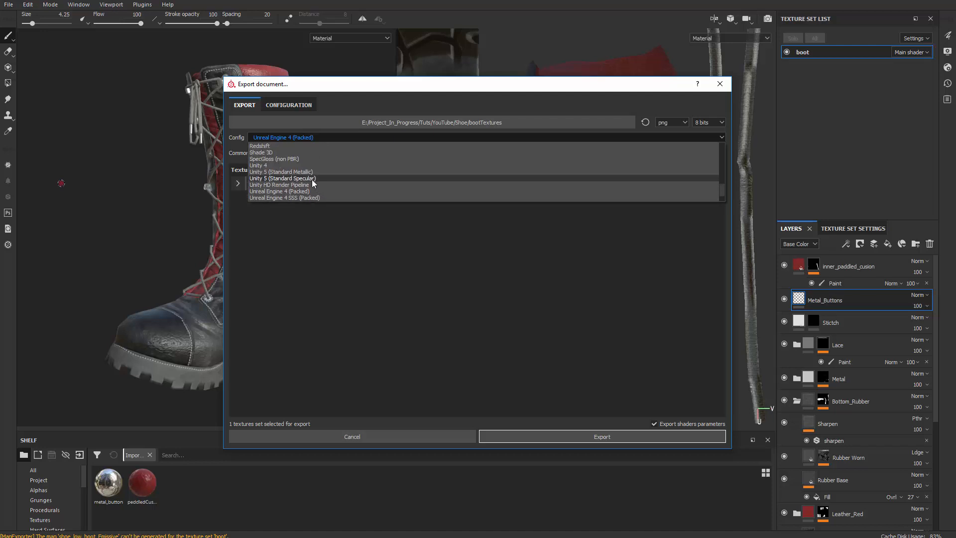
scroll(306, 181, down, 1)
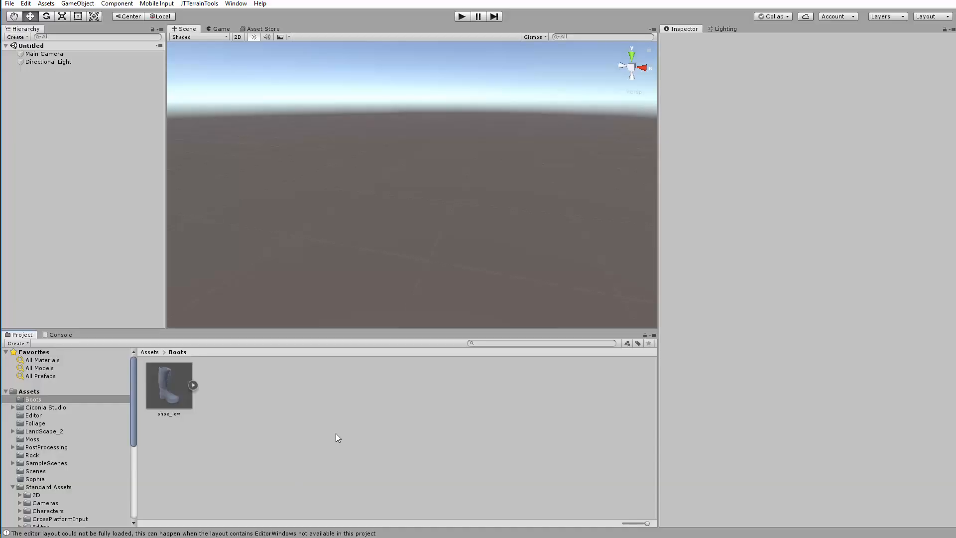
Switch to Unity and create a new material in the Boots assets folder
right_click(263, 395)
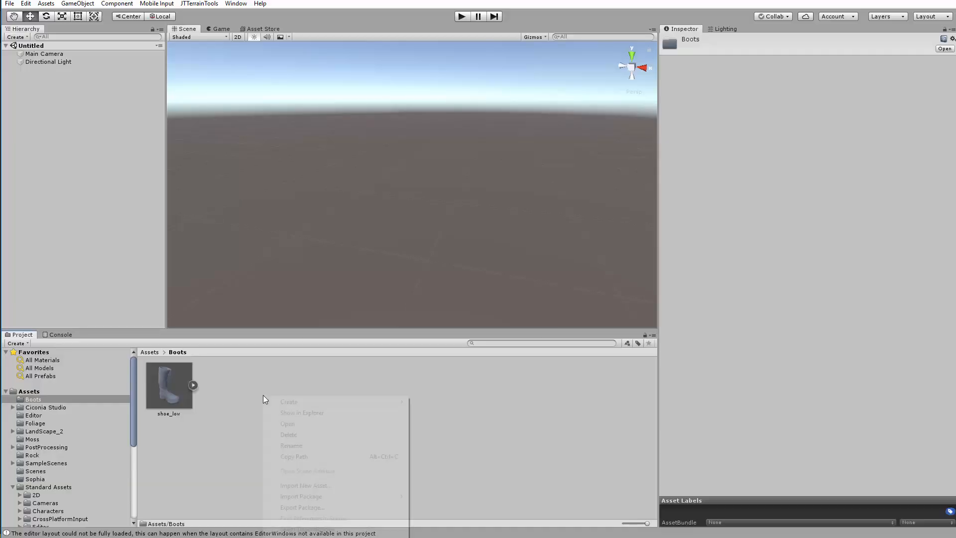
mouse_move(336, 400)
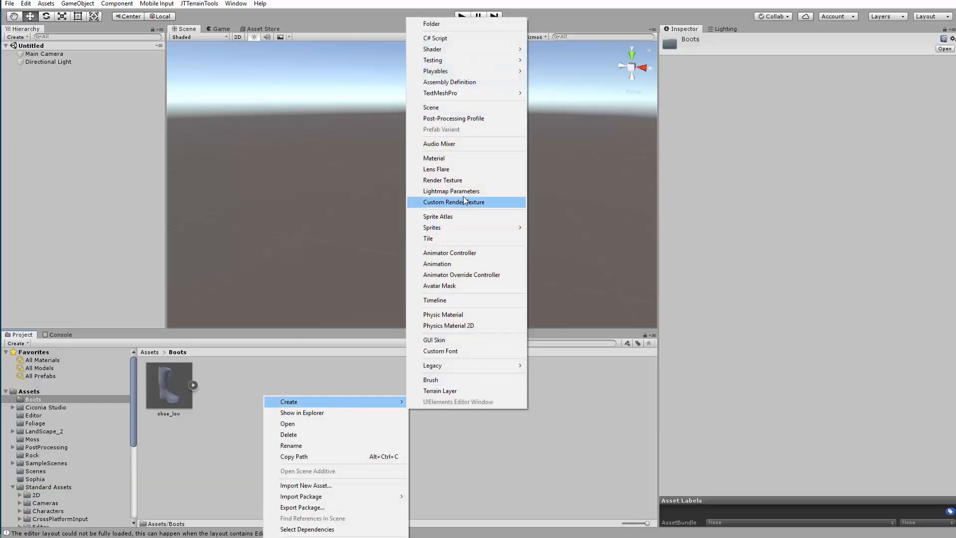
click(458, 159)
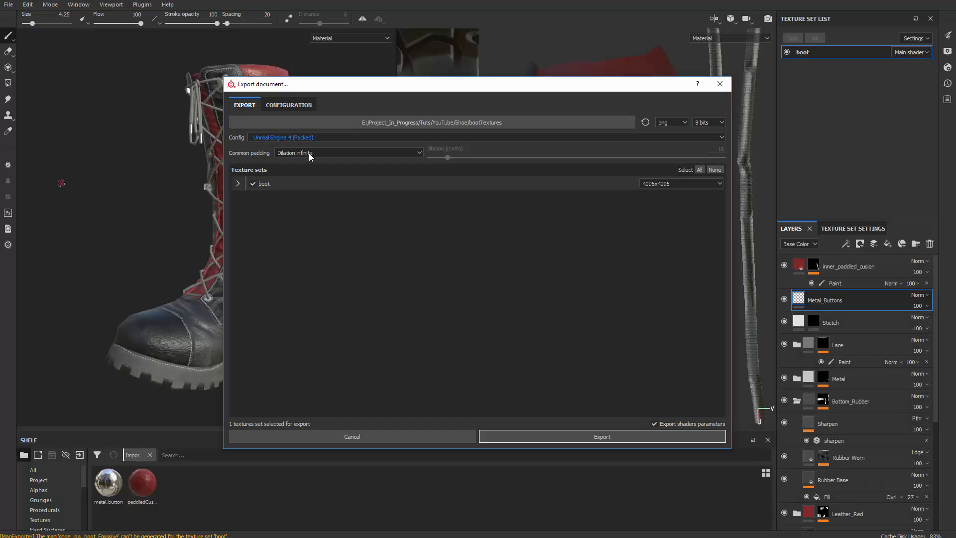
Return to Substance Painter's export settings and choose the Unity 5 (Standard Metallic) config
click(305, 137)
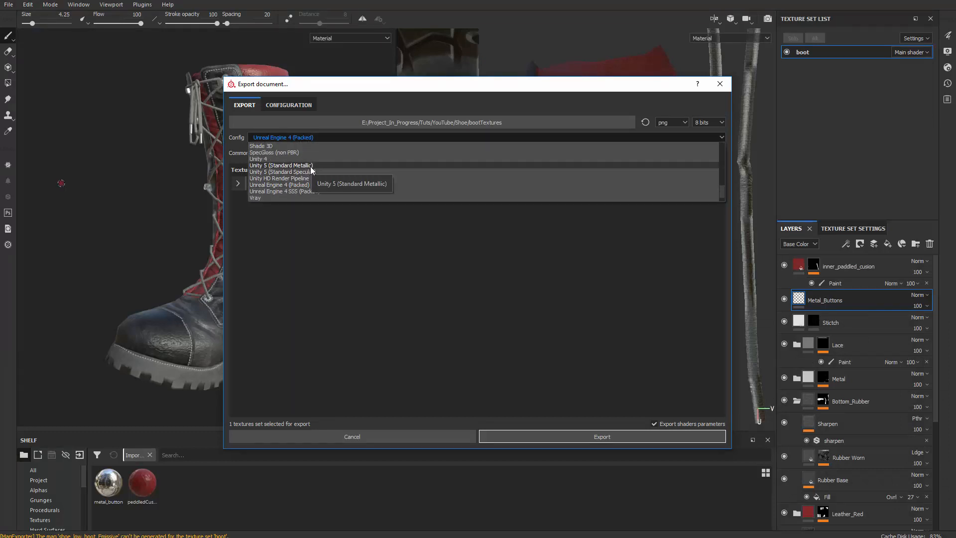
click(310, 166)
click(296, 139)
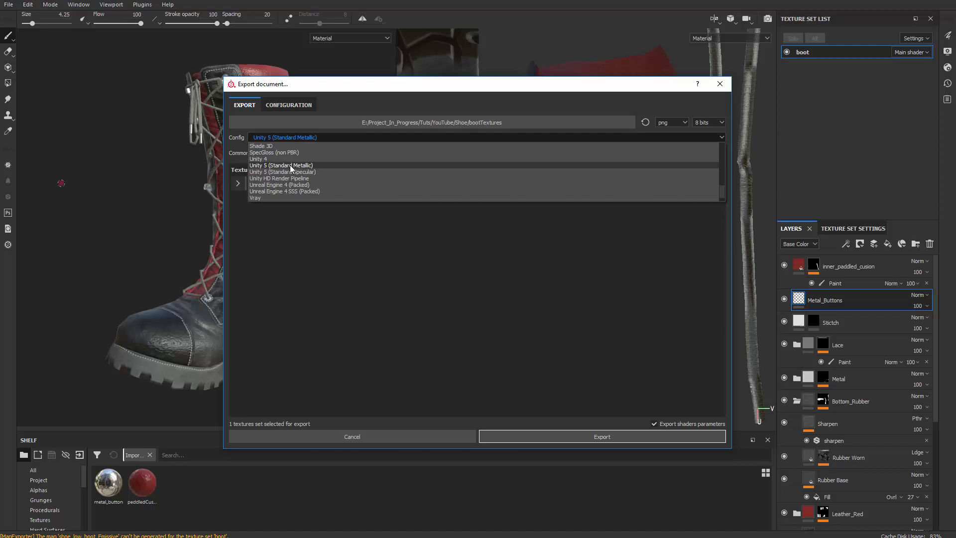
scroll(294, 194, up, 6)
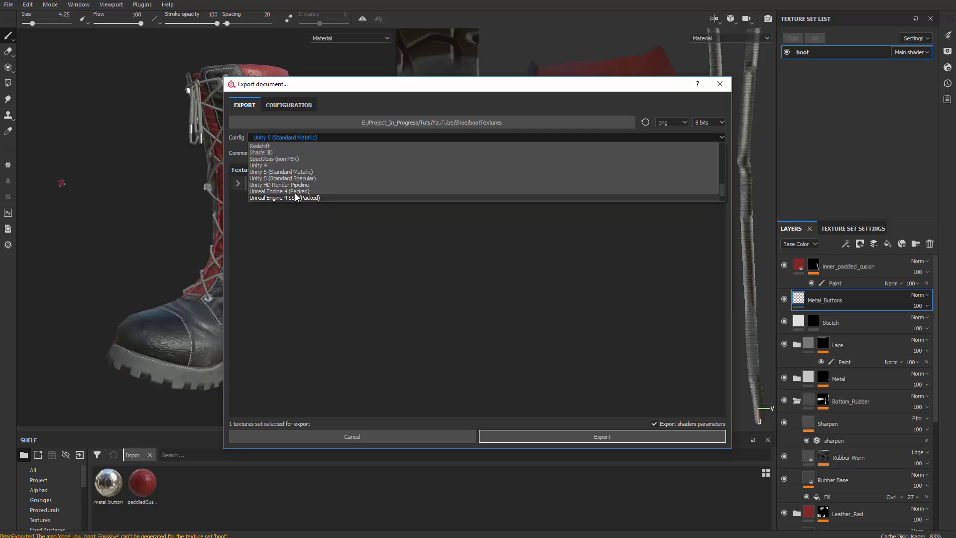
scroll(295, 188, up, 4)
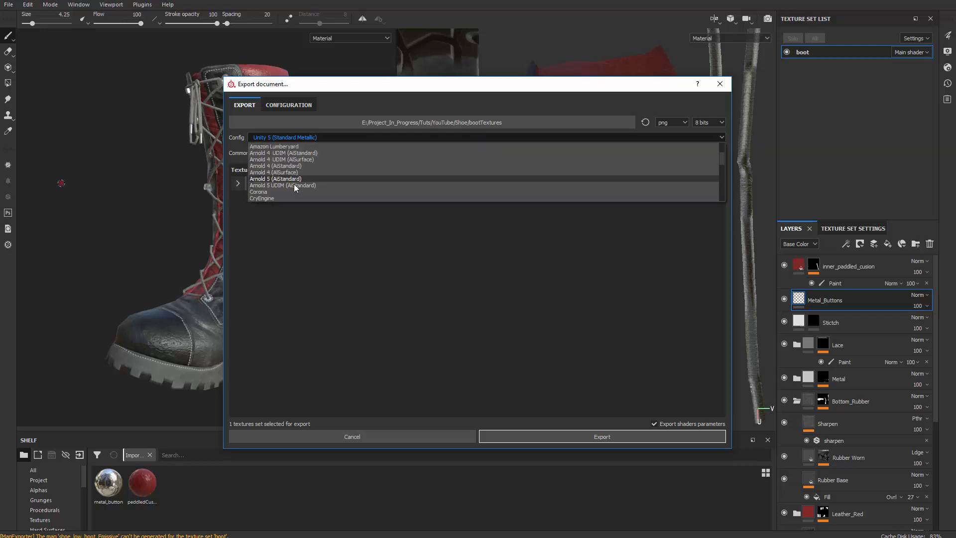
scroll(294, 184, down, 9)
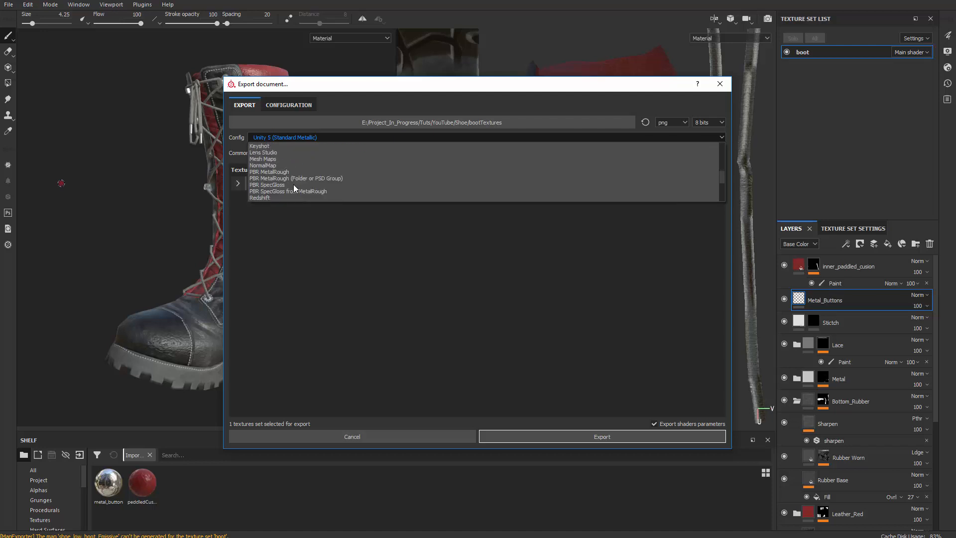
scroll(294, 184, down, 3)
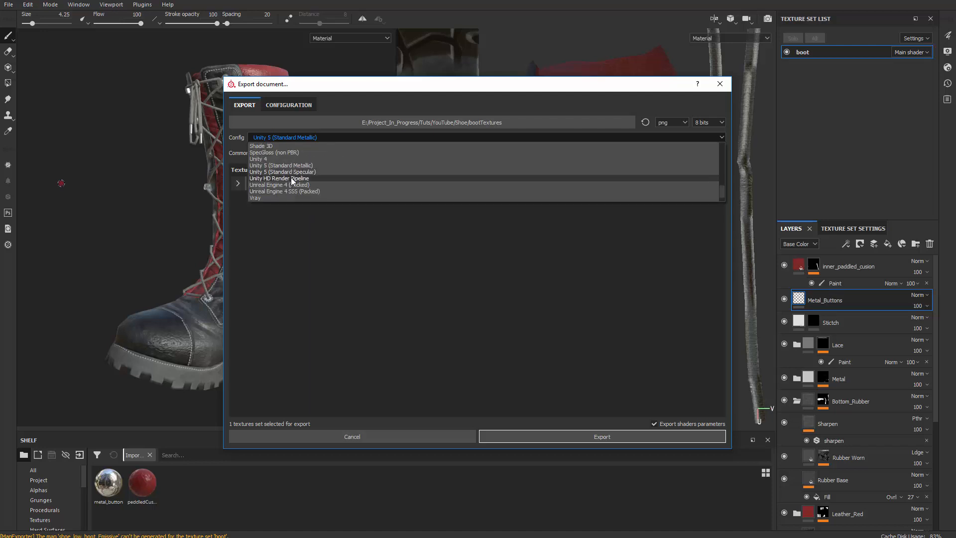
click(304, 166)
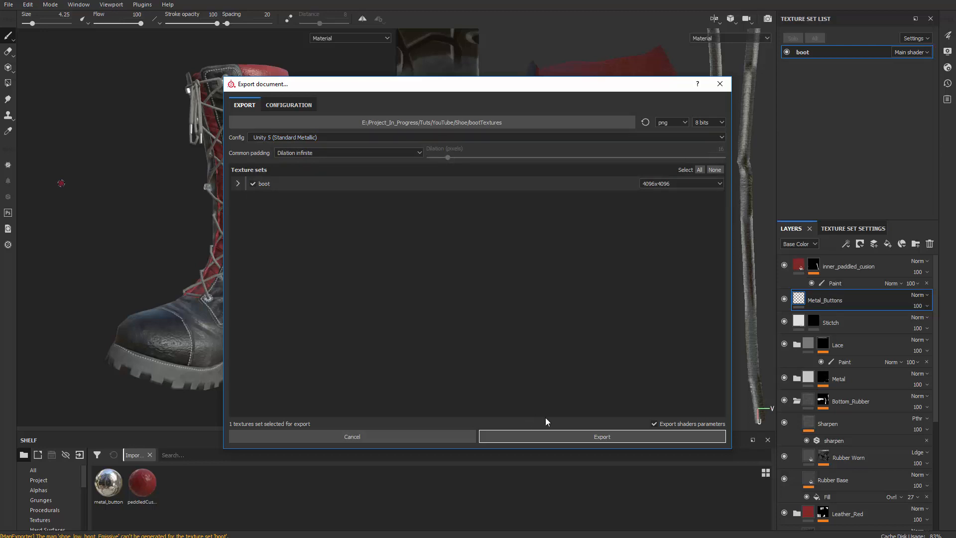
Create a unityTexture folder inside the Shoe folder as the export destination and export the boot texture set there
click(581, 124)
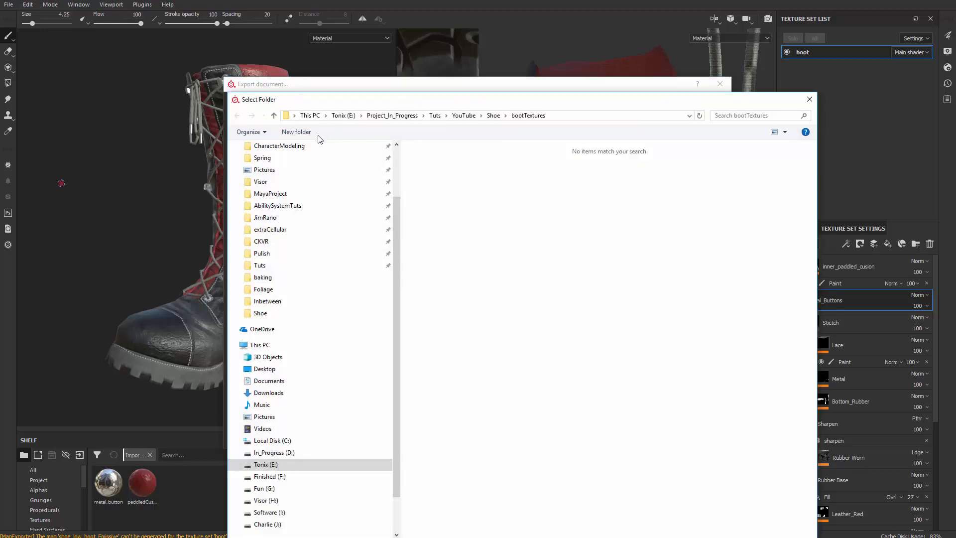
click(492, 118)
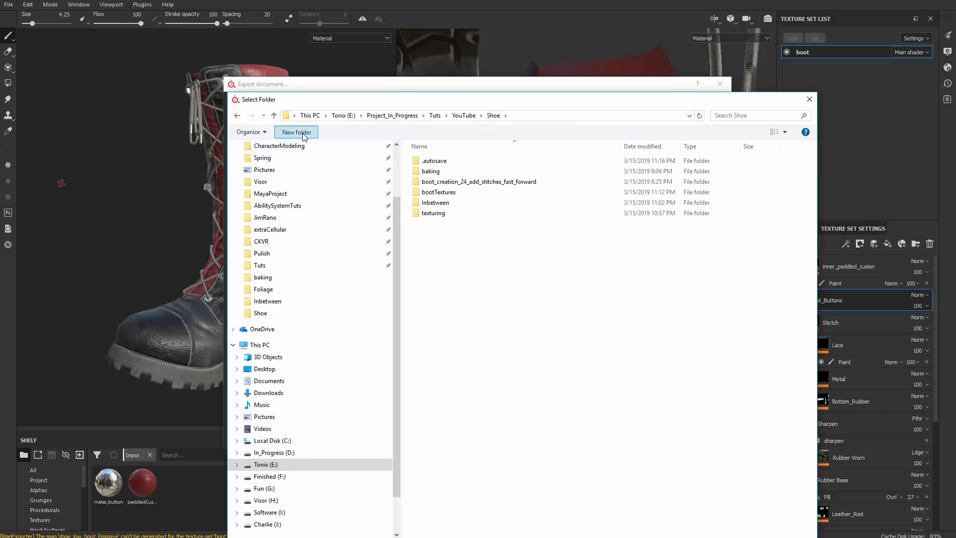
click(296, 132)
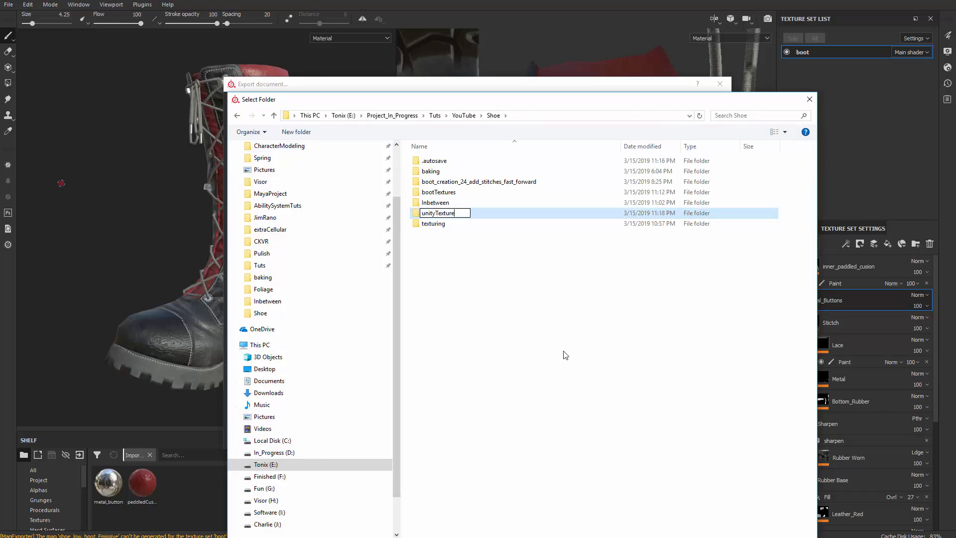
key(Return)
key(Return)
key(Return)
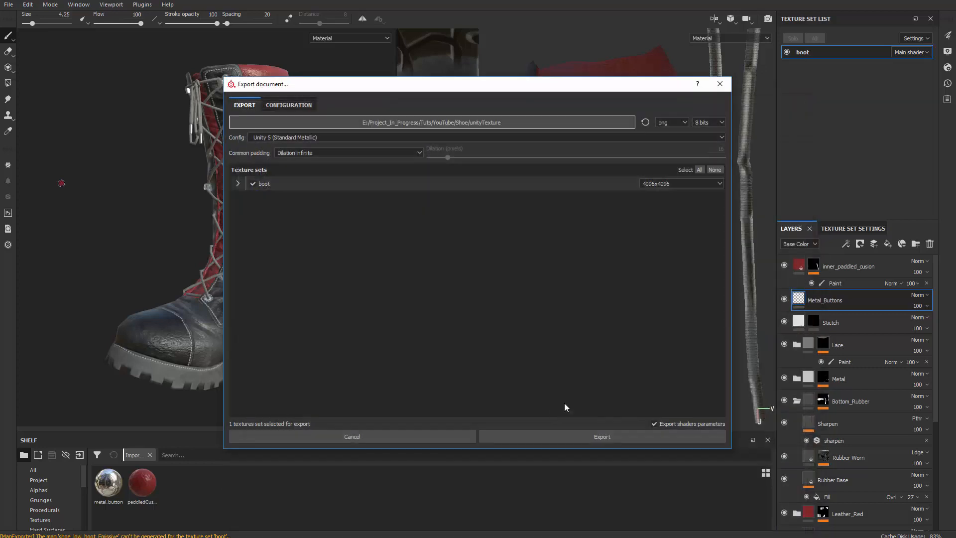
click(548, 439)
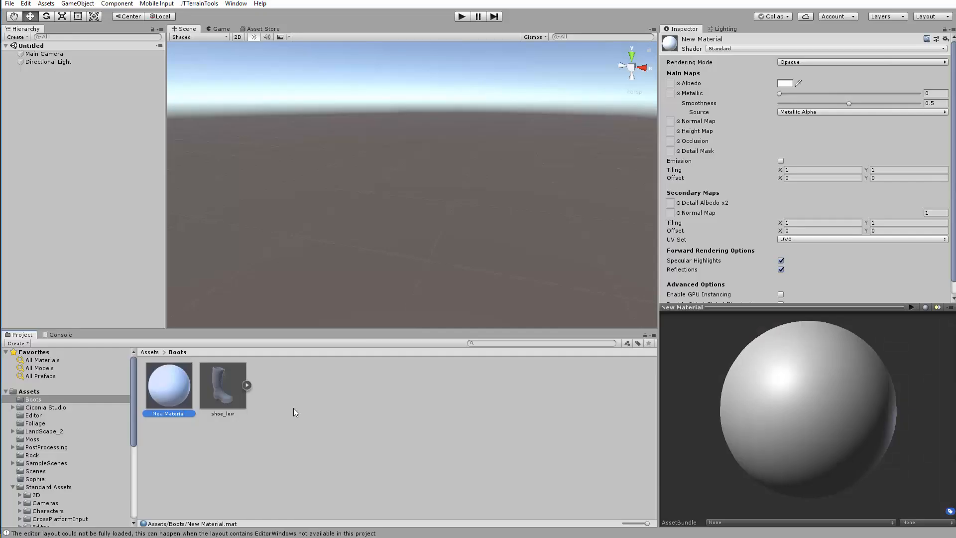
In Unity, remap shoe_low's boot material to New Material and apply the import settings
click(310, 468)
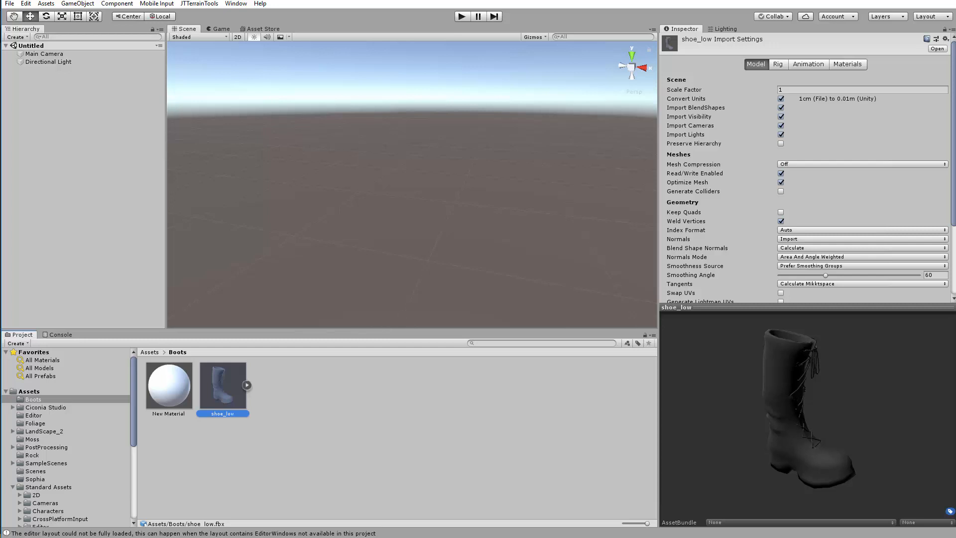
click(849, 65)
drag(169, 391, 820, 169)
click(162, 415)
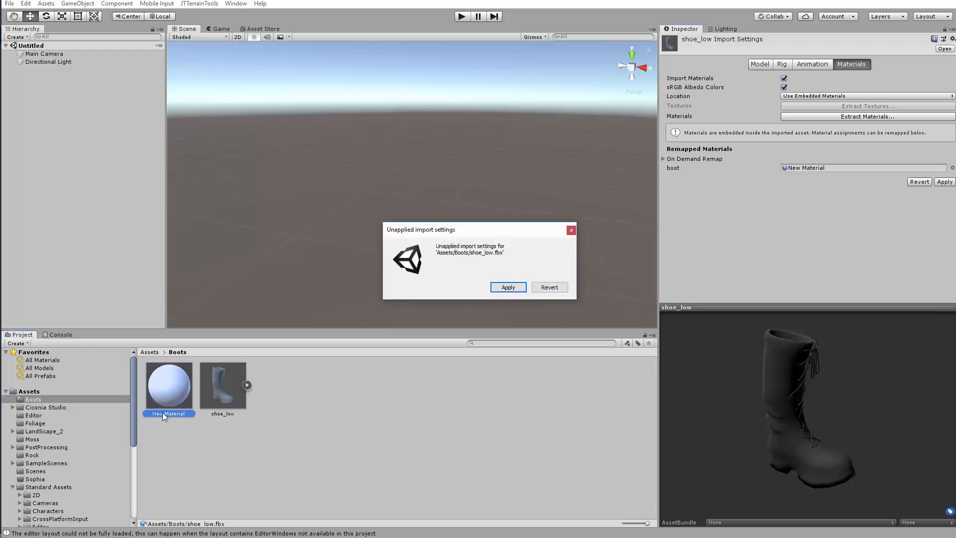
click(508, 288)
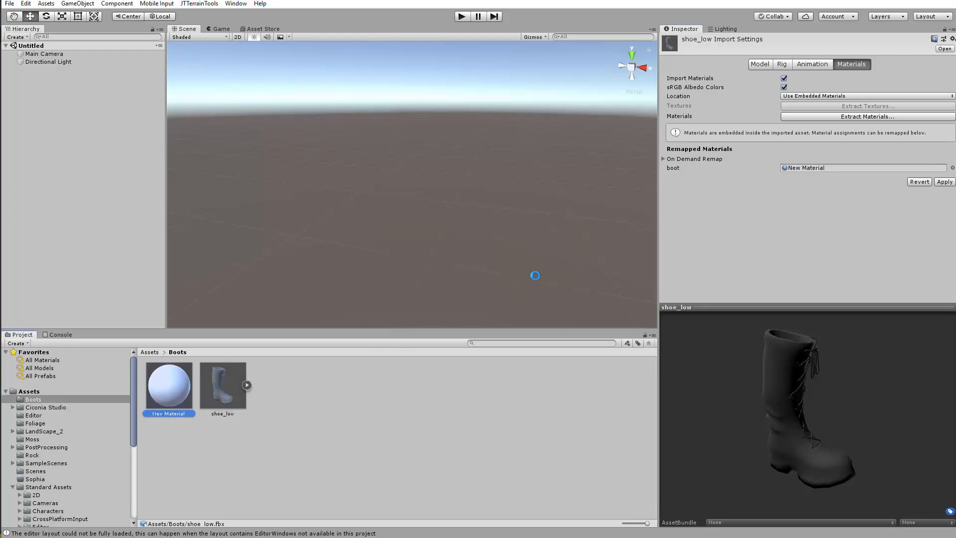
Rename the new material in the Boots folder as Shoe_mtl
click(179, 412)
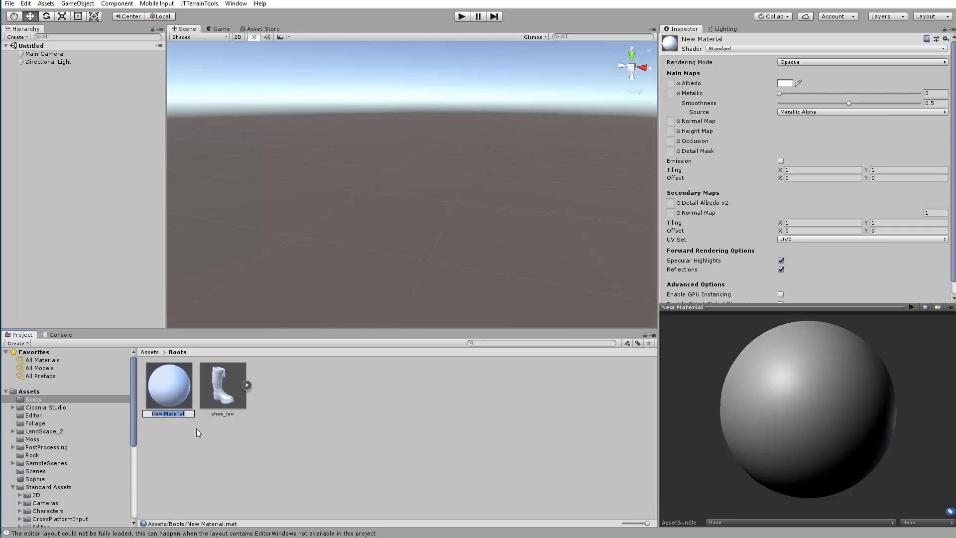
text(Shoe_mtl)
key(Return)
click(288, 447)
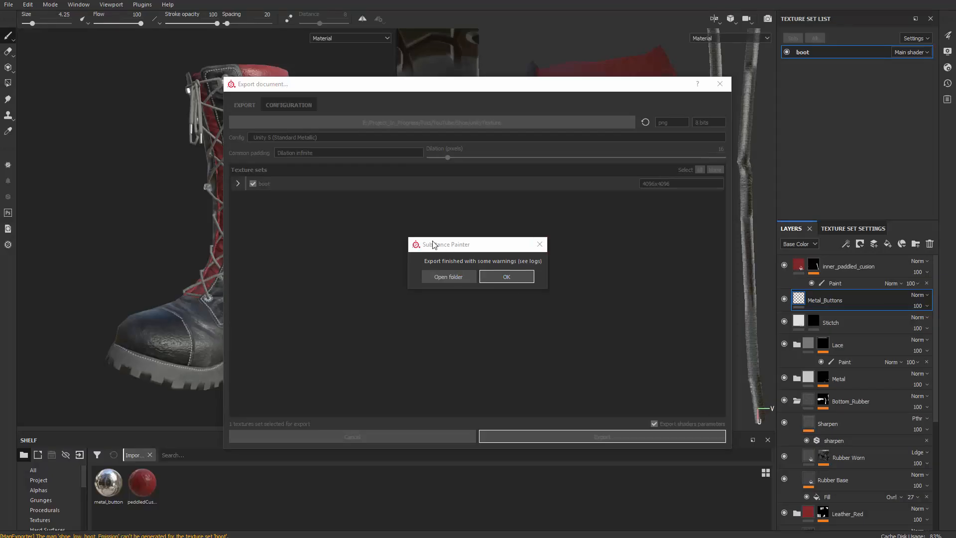
Open the unityTexture export folder and bring the AlbedoTransparency, MetallicSmoothness and Normal maps into Unity's Boots folder
drag(433, 244, 340, 209)
click(353, 243)
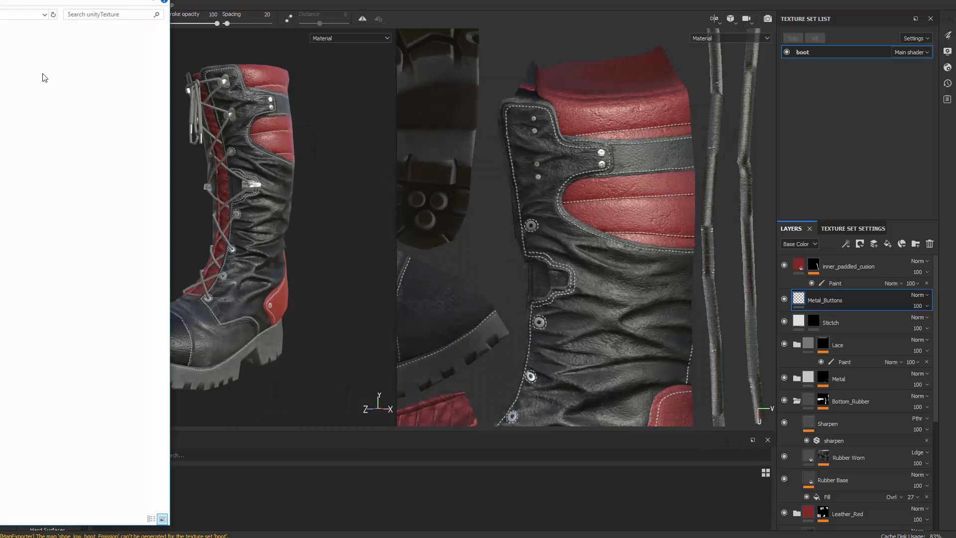
drag(0, 0, 478, 19)
click(265, 106)
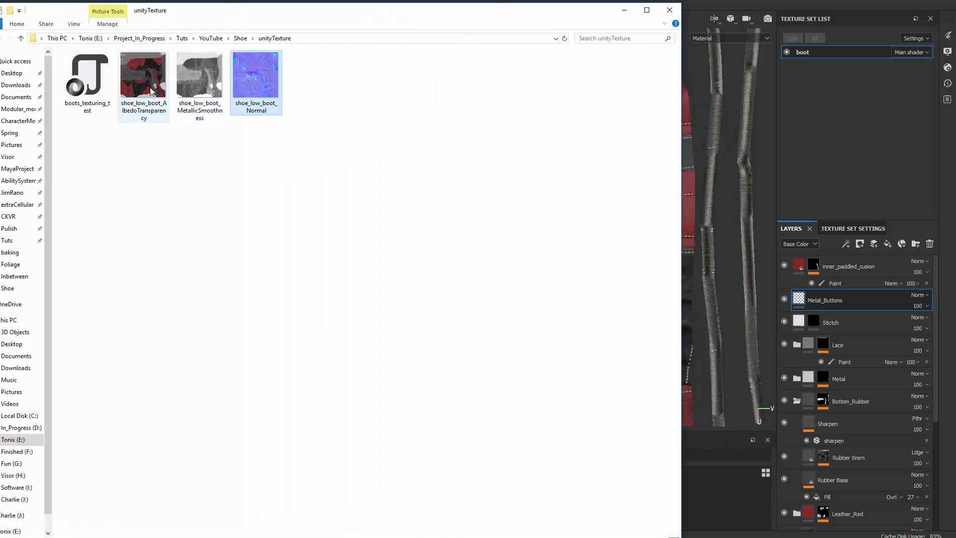
shift+click(145, 109)
click(904, 1)
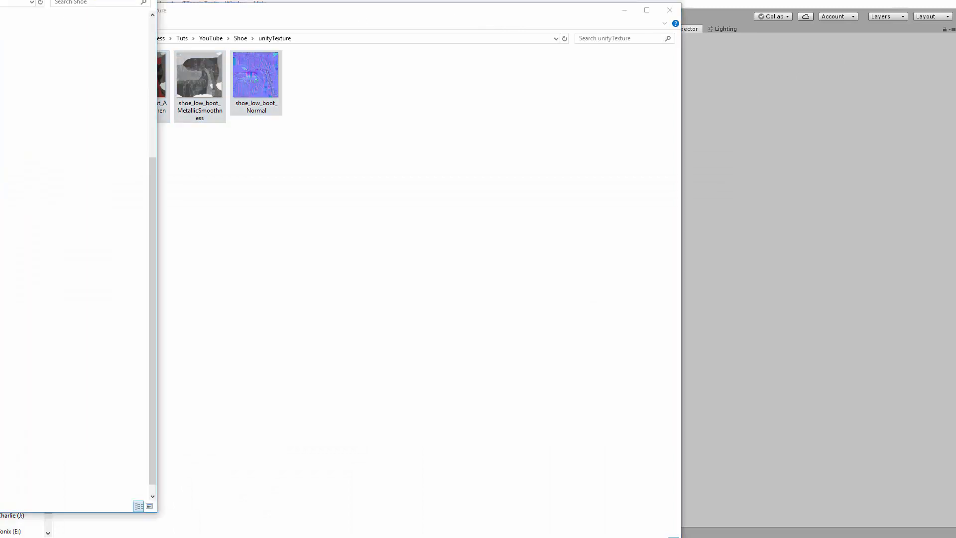
click(269, 11)
drag(270, 12, 0, 20)
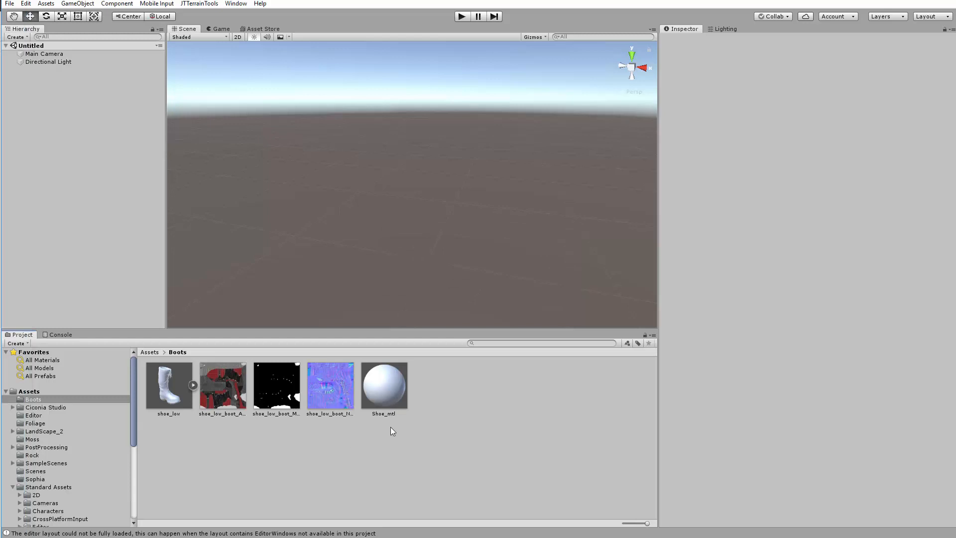
Assign the AlbedoTransparency texture to the Albedo slot of Shoe_mtl
click(392, 391)
drag(220, 394, 671, 85)
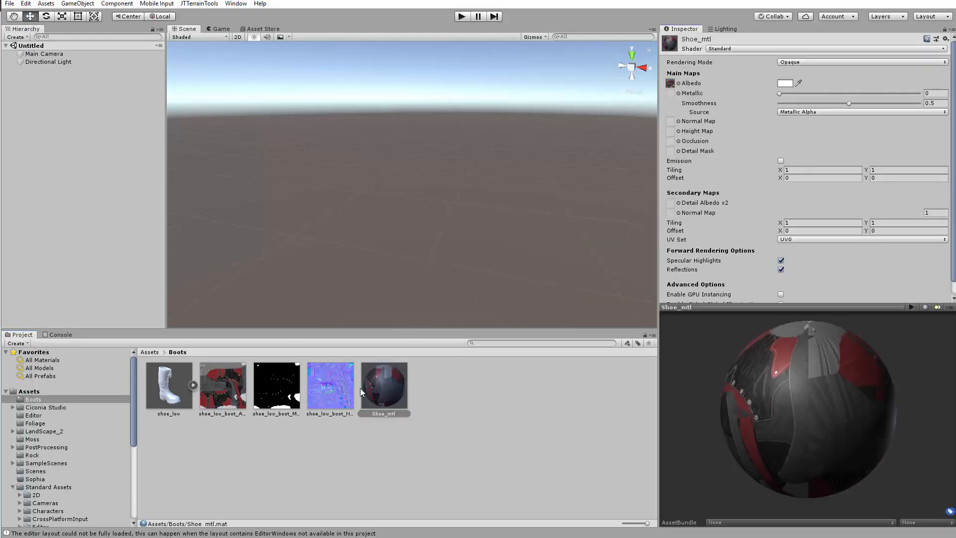
Set the texture type of shoe_low_boot_Normal to Normal map and apply the import settings
click(342, 386)
click(815, 65)
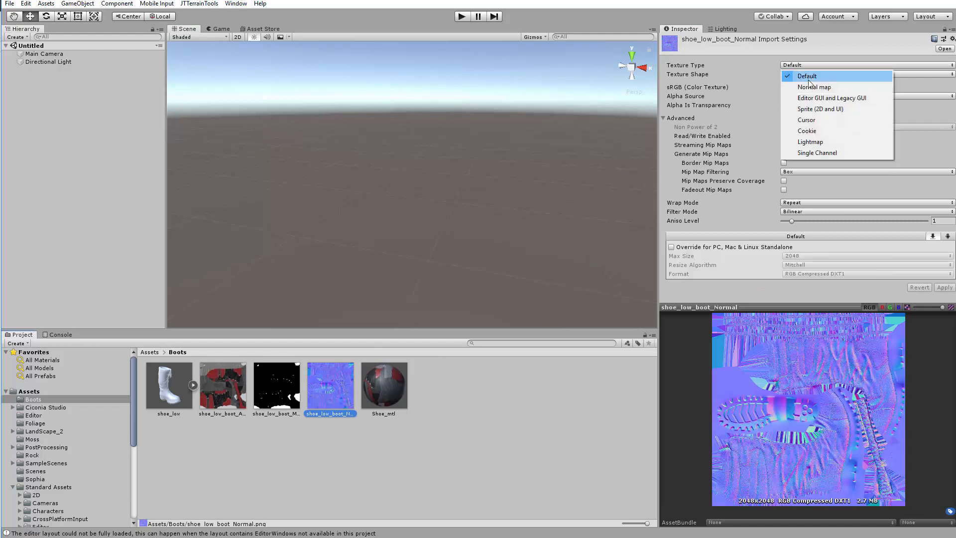
click(820, 92)
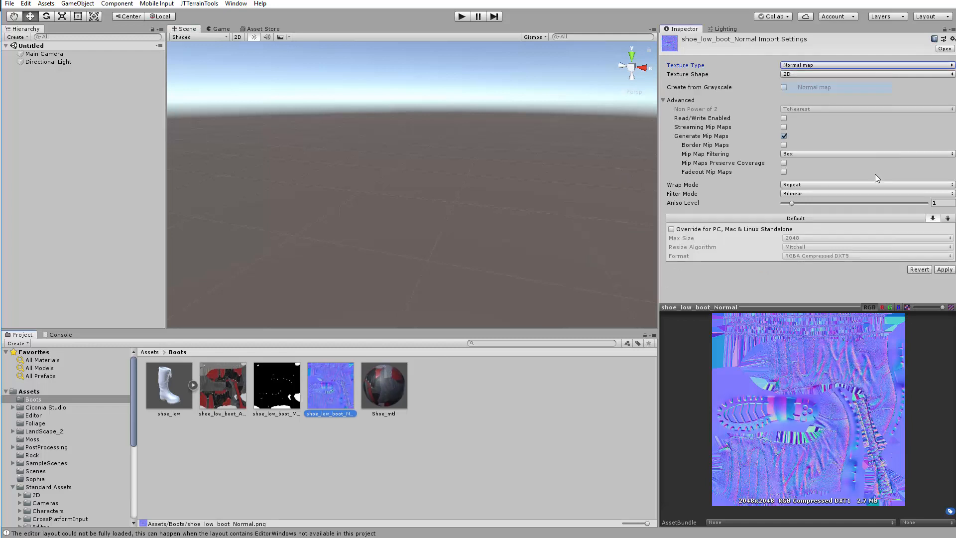
click(945, 273)
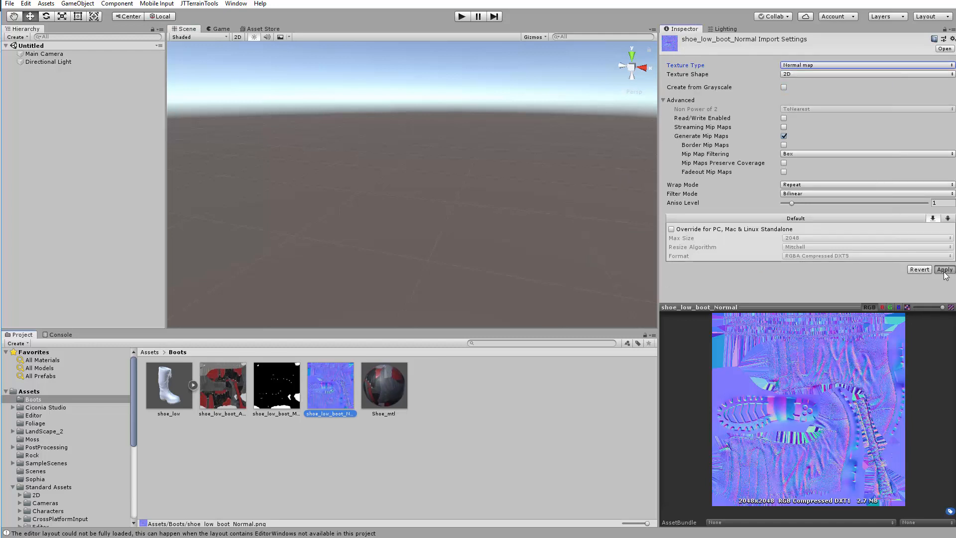
Assign the shoe_low_boot_Normal texture to Shoe_mtl's main Normal Map slot and check the material preview
click(362, 420)
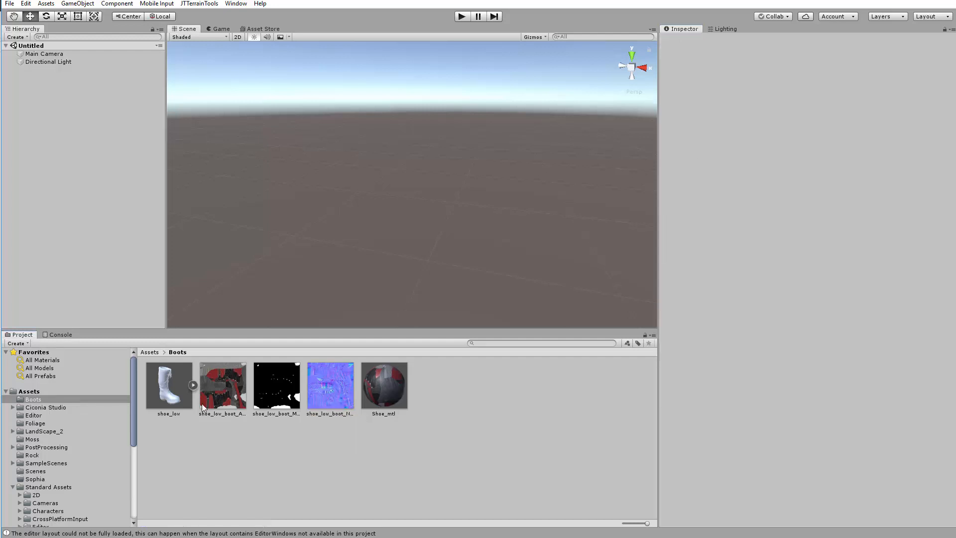
click(404, 401)
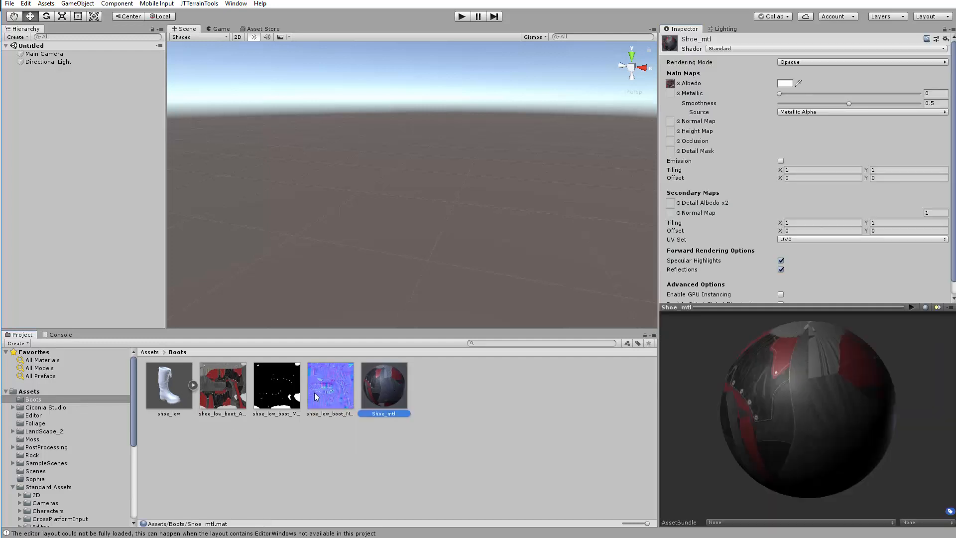
drag(315, 392, 670, 121)
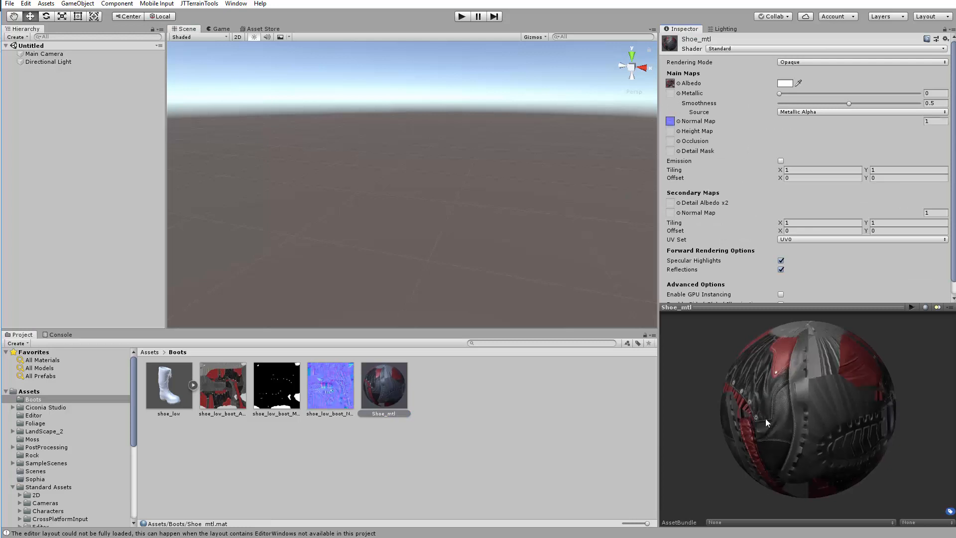
drag(781, 432, 727, 393)
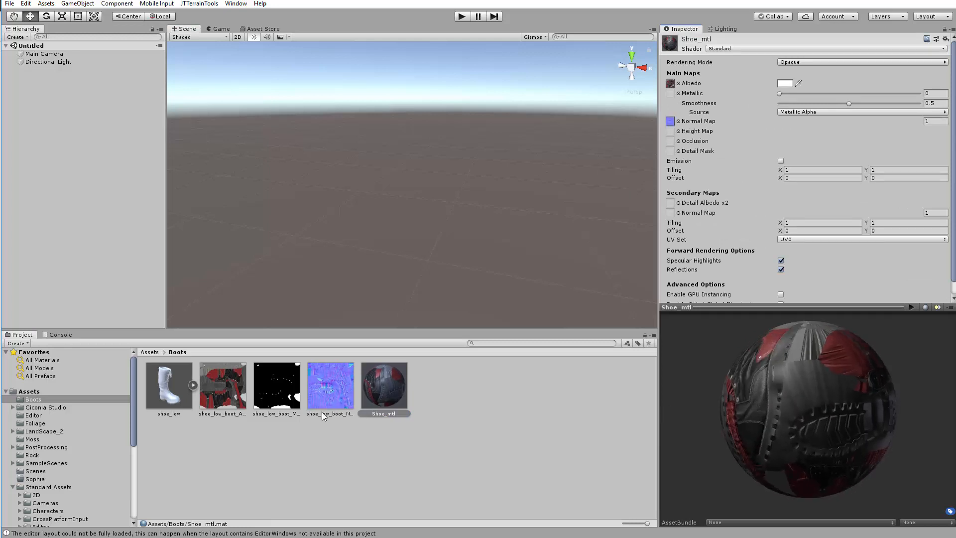
Assign the MetallicSmoothness texture to the Metallic slot of Shoe_mtl
click(279, 393)
drag(449, 347, 418, 422)
click(387, 397)
drag(276, 400, 671, 97)
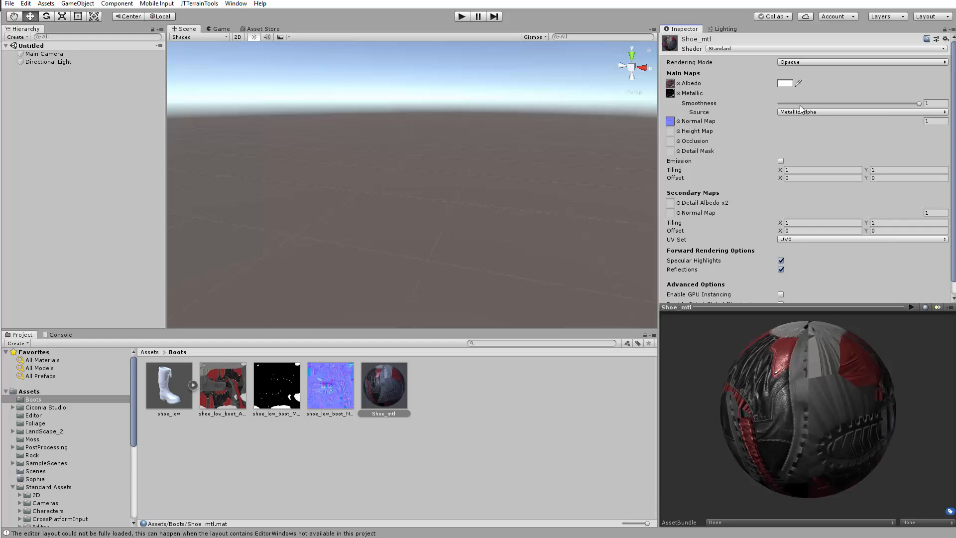
Place the shoe_low model from the Boots folder into the scene and frame it in the view
click(201, 427)
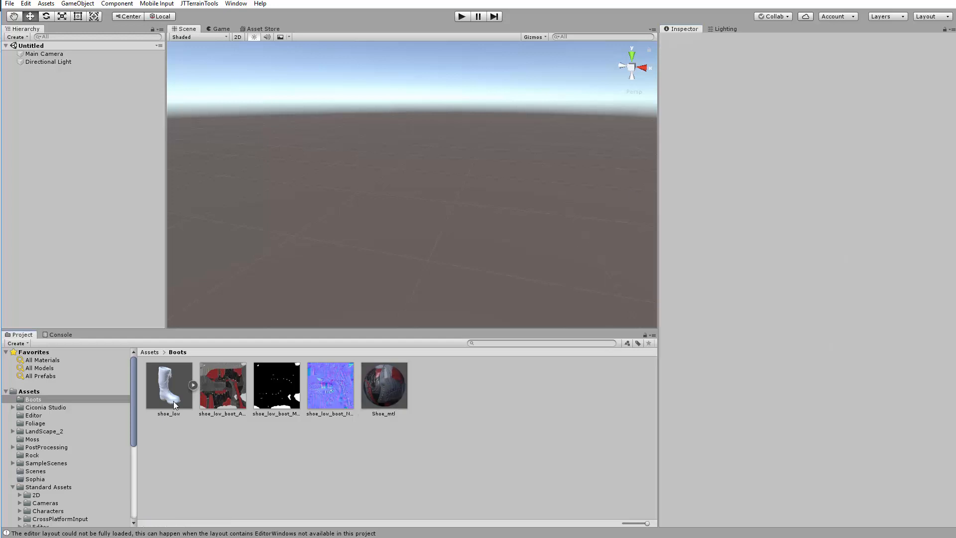
drag(172, 393, 276, 220)
key(f)
key(f)
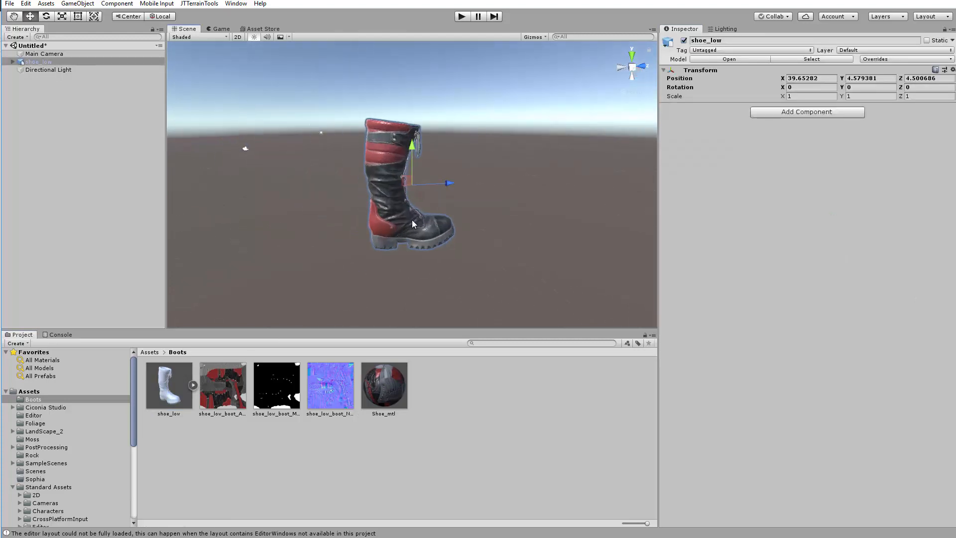
Examine the leather and stitching on the boot's shaft close up in the scene
click(411, 219)
key(e)
drag(439, 199, 409, 224)
key(w)
right_drag(468, 238, 359, 204)
key(s)
key(w)
key(s)
key(w)
Rotate the whole shoe_low object about its Y axis to about 132 degrees
click(82, 63)
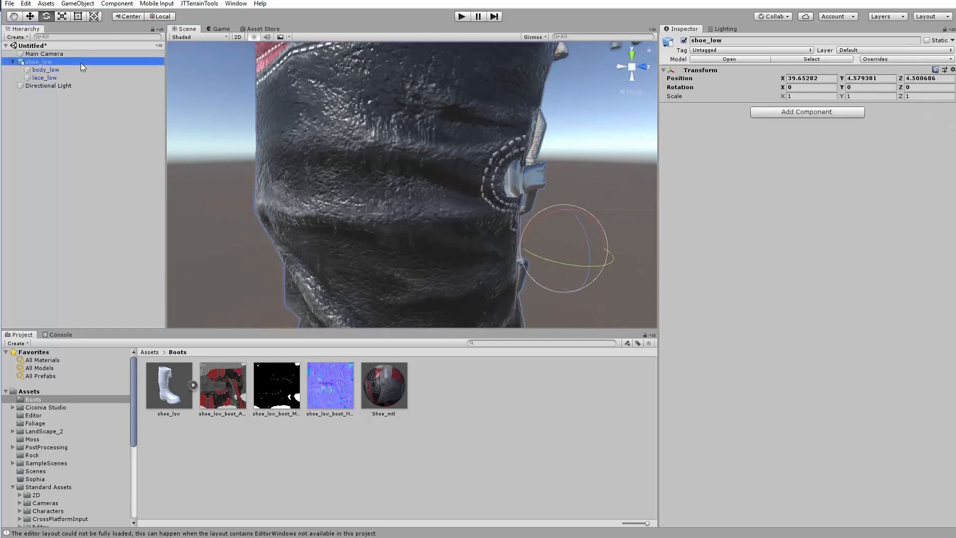
right_drag(254, 172, 247, 173)
key(s)
key(w)
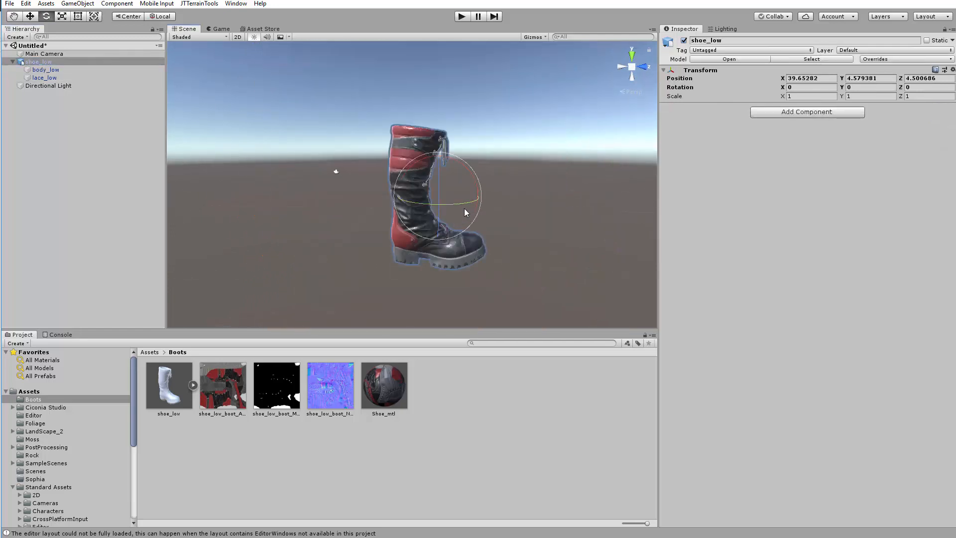
alt+drag(464, 208, 321, 242)
drag(403, 208, 327, 208)
alt+drag(343, 217, 609, 240)
alt+right_drag(540, 254, 586, 263)
alt+drag(500, 243, 526, 234)
drag(465, 214, 434, 213)
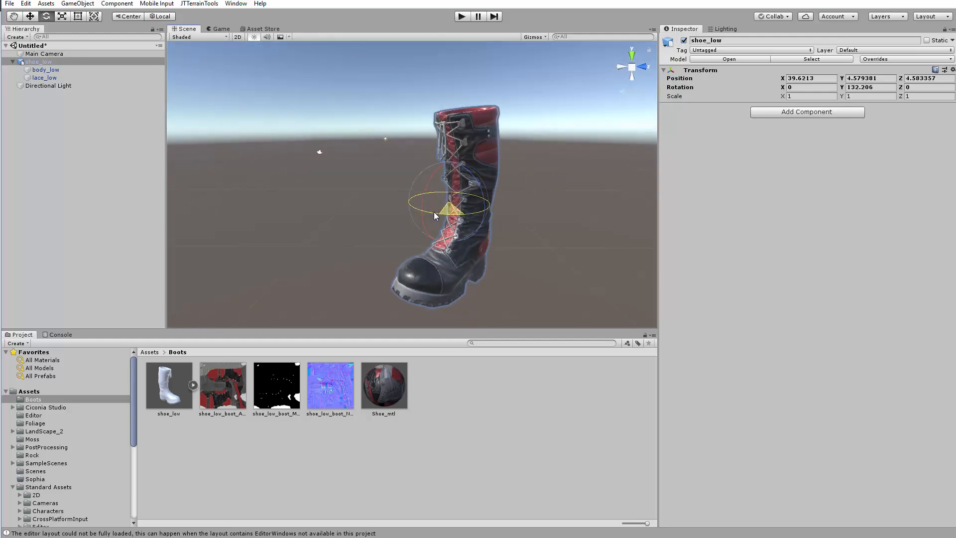
Deselect the boot and examine its textured front and side from several angles and distances
click(550, 229)
alt+drag(550, 229, 487, 229)
alt+right_drag(498, 231, 838, 337)
alt+drag(443, 224, 343, 225)
alt+right_drag(342, 224, 321, 207)
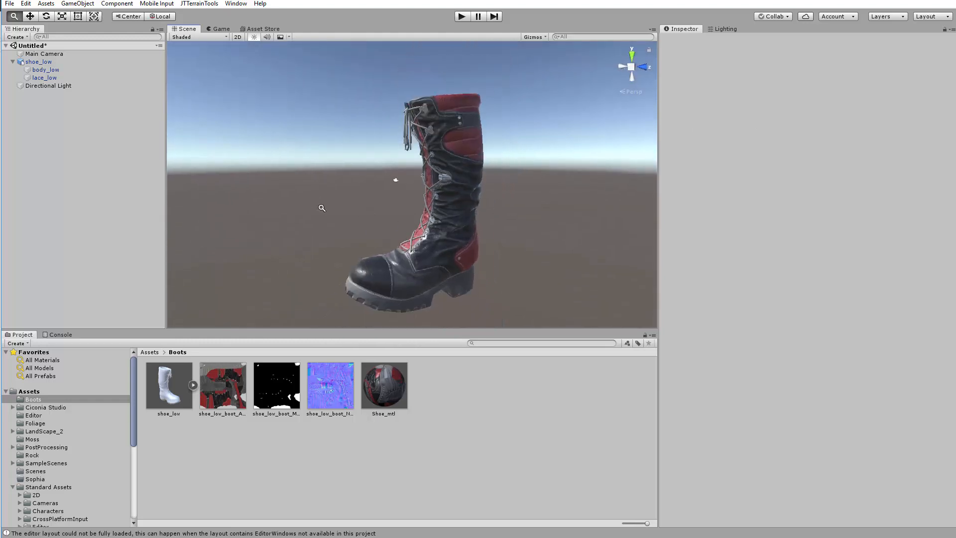
alt+drag(321, 208, 351, 200)
alt+right_drag(352, 199, 375, 209)
alt+middle_drag(375, 209, 466, 185)
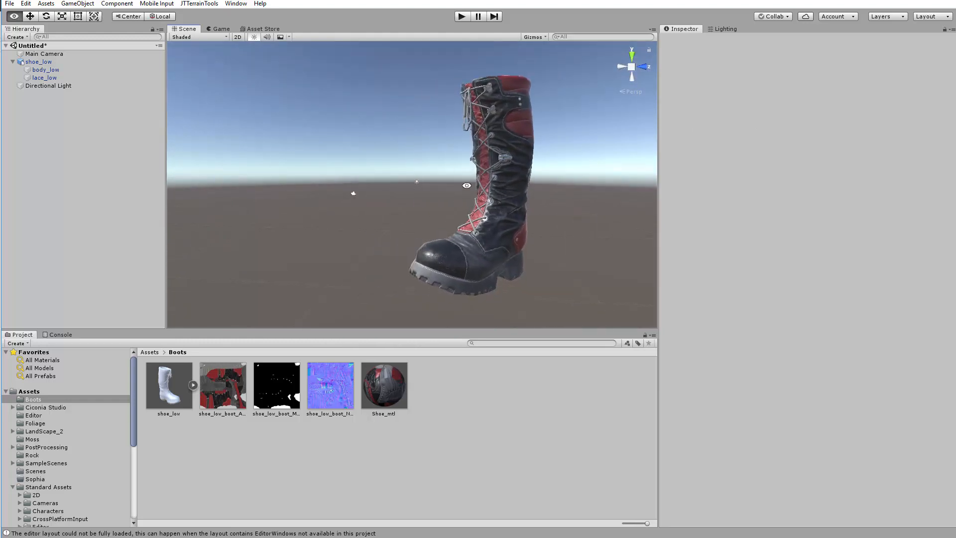
alt+drag(467, 185, 522, 257)
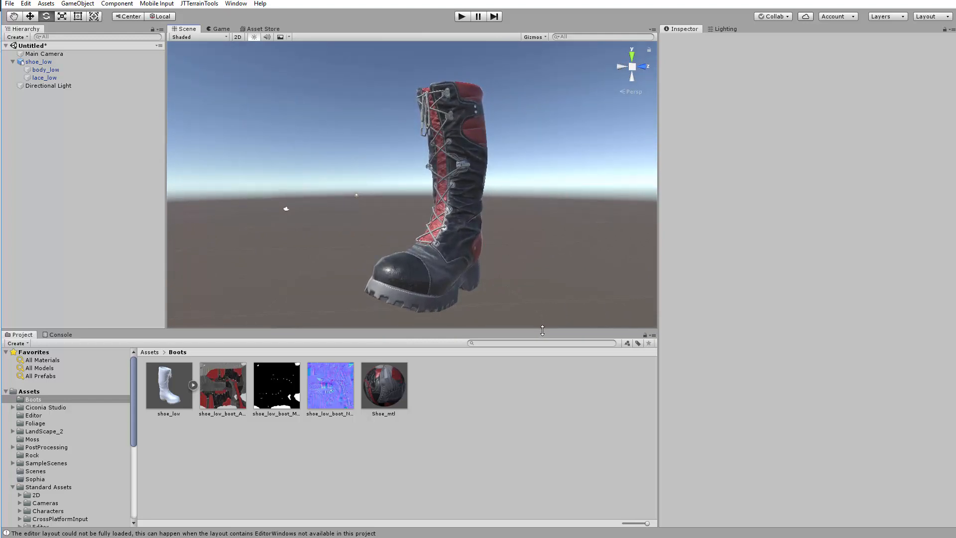
Enlarge the Scene view by shrinking the Project and Inspector areas
drag(543, 331, 543, 393)
drag(659, 300, 700, 279)
alt+right_drag(565, 291, 613, 294)
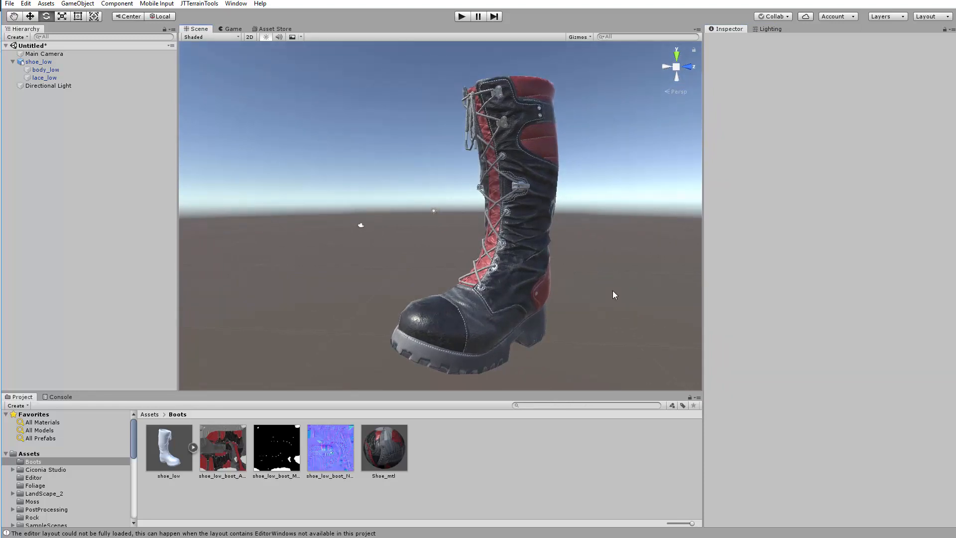
Examine the boot's material from different sides and heights in the enlarged scene view
alt+drag(578, 291, 555, 280)
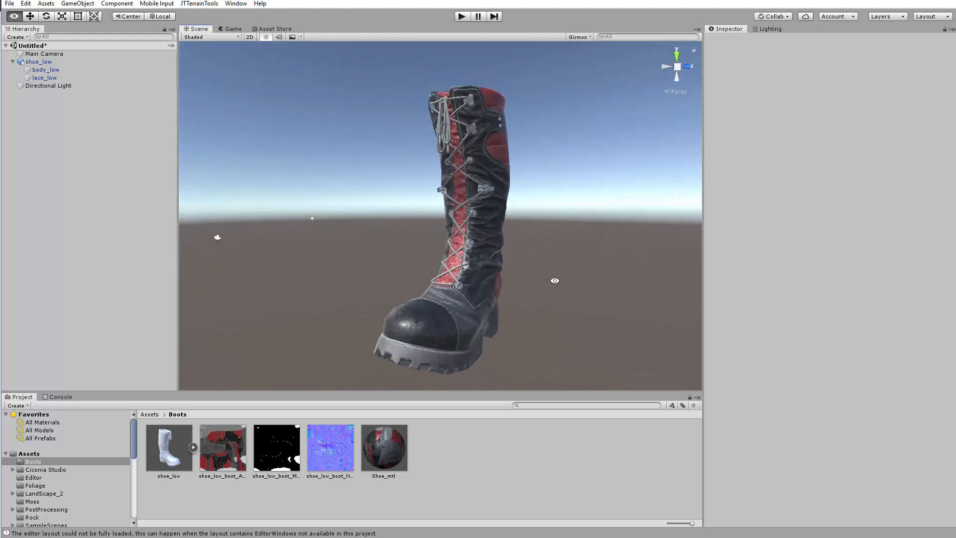
alt+right_drag(556, 279, 713, 263)
middle_drag(441, 303, 394, 365)
middle_drag(397, 260, 387, 309)
alt+drag(411, 279, 423, 336)
alt+right_drag(423, 336, 314, 284)
alt+drag(314, 284, 263, 204)
alt+right_drag(262, 204, 350, 230)
alt+drag(350, 230, 327, 214)
alt+right_drag(327, 213, 377, 245)
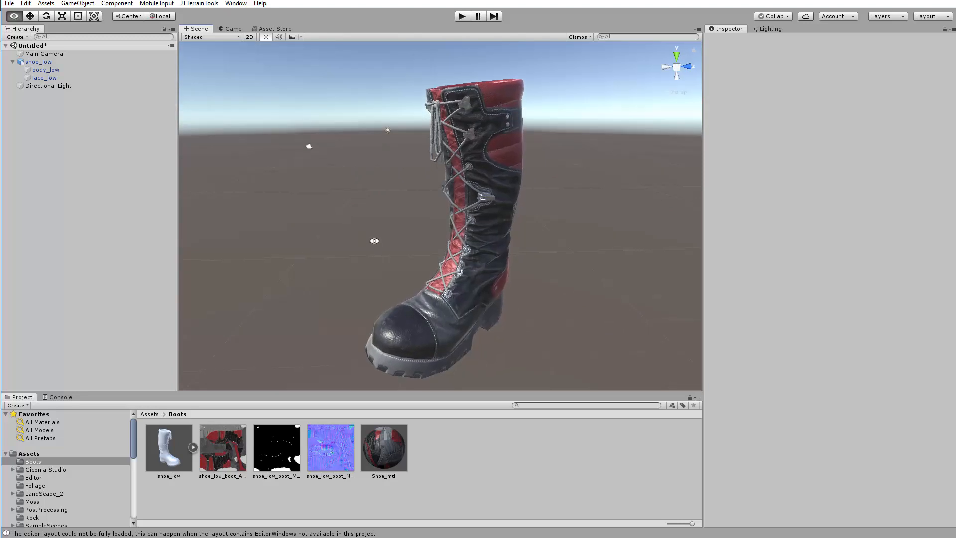
alt+drag(374, 224, 402, 212)
alt+drag(318, 227, 305, 212)
alt+right_drag(305, 211, 335, 226)
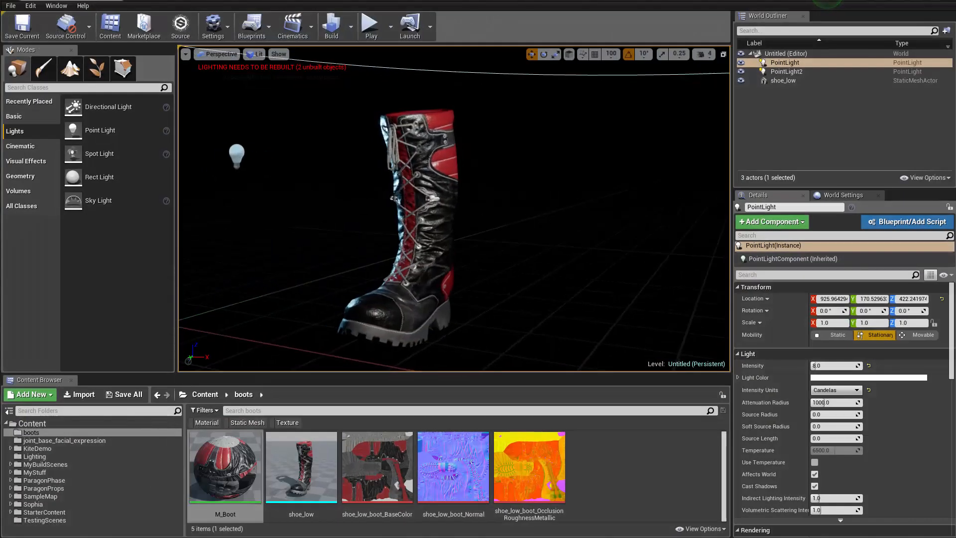
Switch to Unreal Engine and move PointLight to about X 968, Y 305
scroll(699, 293, down, 8)
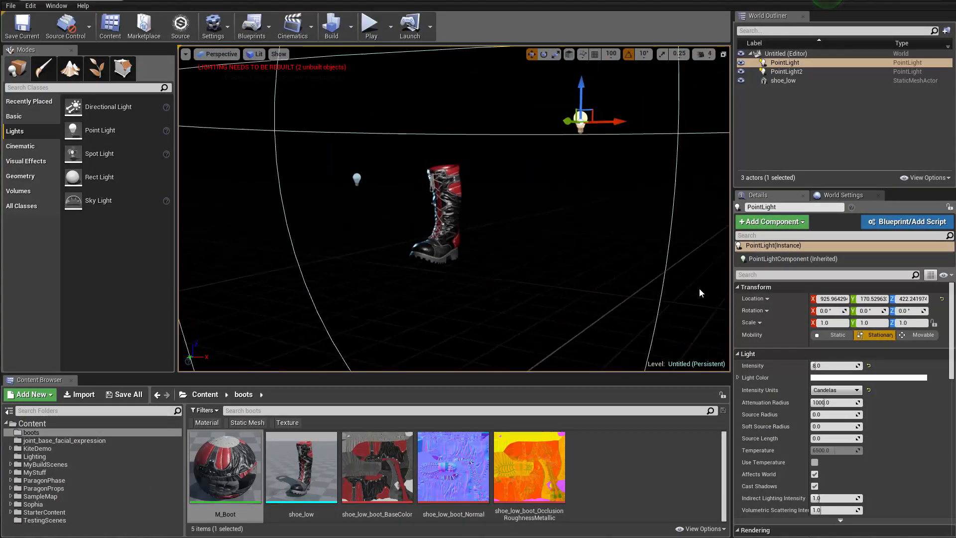
alt+drag(699, 293, 694, 344)
drag(594, 252, 550, 294)
key(w)
right_drag(550, 294, 437, 330)
key(w)
key(s)
Try disabling sRGB on the shoe_low_boot_BaseColor texture, re-enable it and close the texture editor
double_click(377, 466)
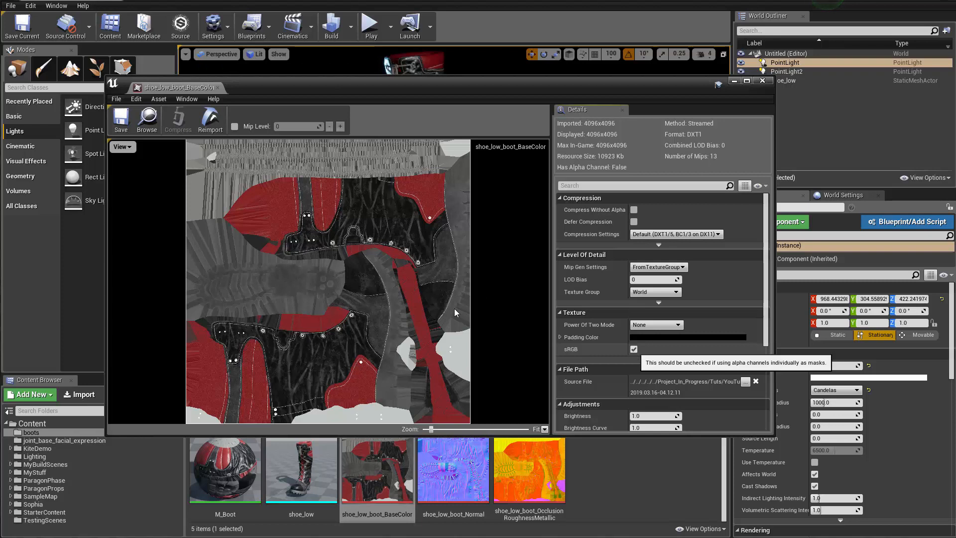
click(633, 350)
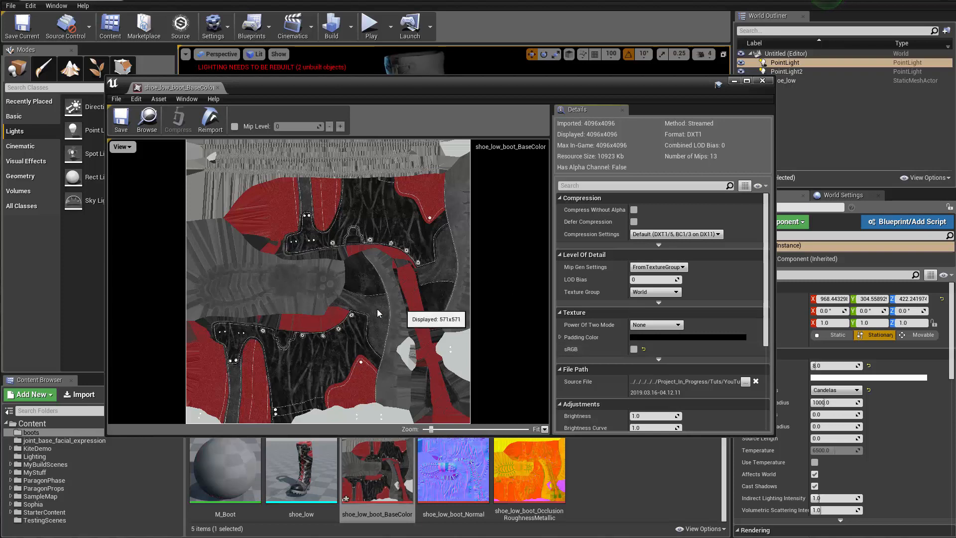
click(634, 349)
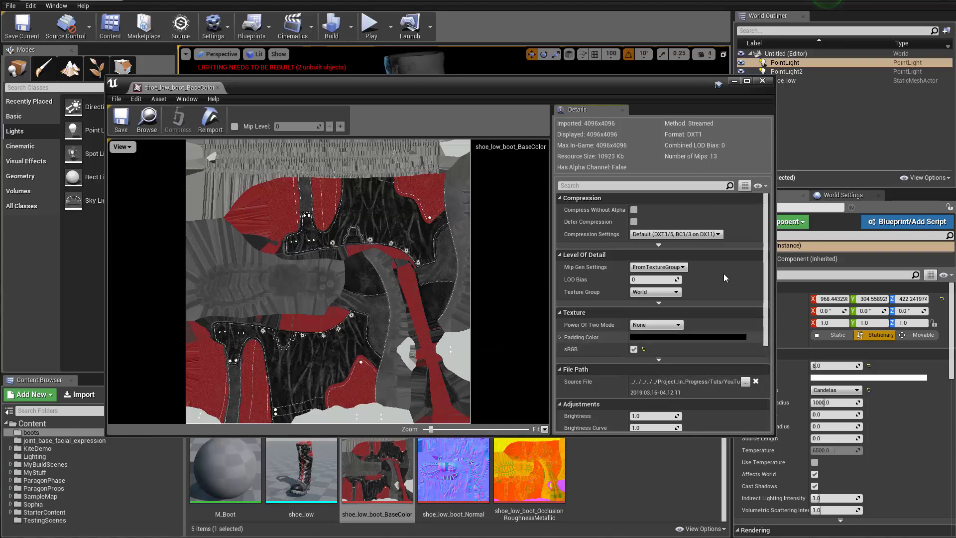
click(762, 81)
right_drag(405, 261, 404, 230)
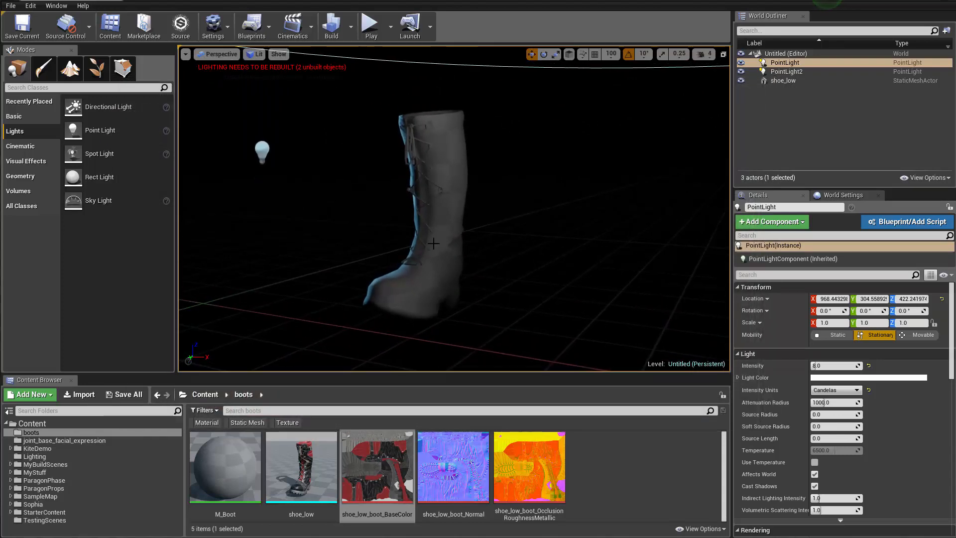
drag(393, 335, 391, 328)
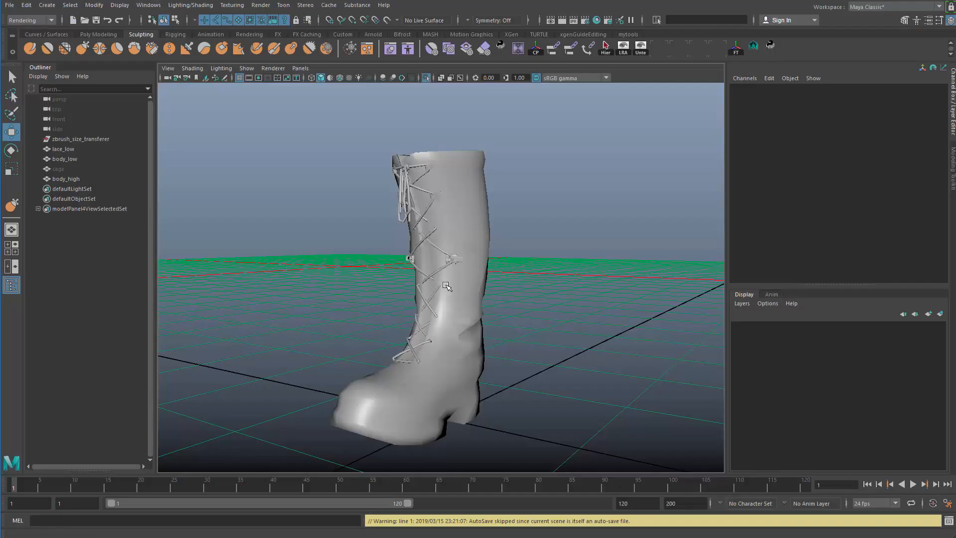
alt+drag(443, 291, 449, 289)
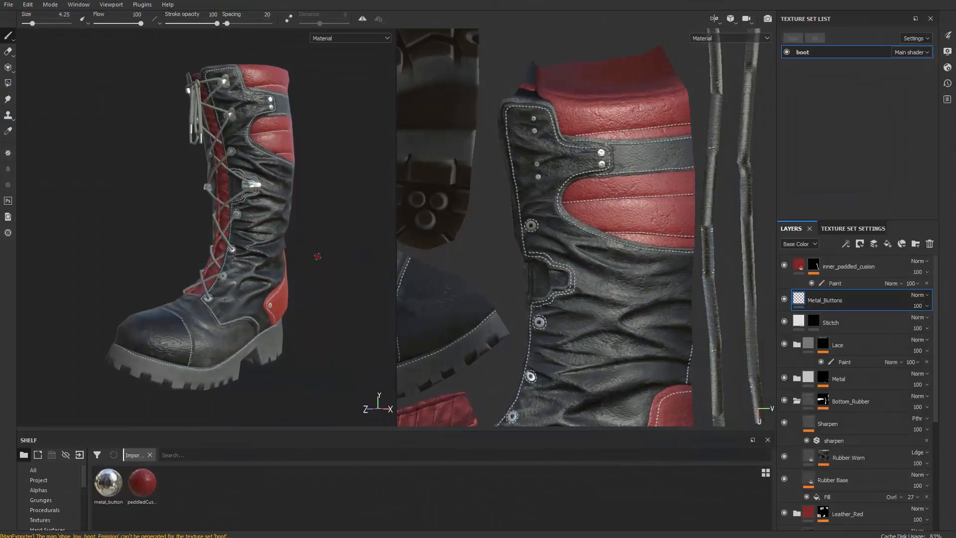
alt+drag(279, 242, 281, 241)
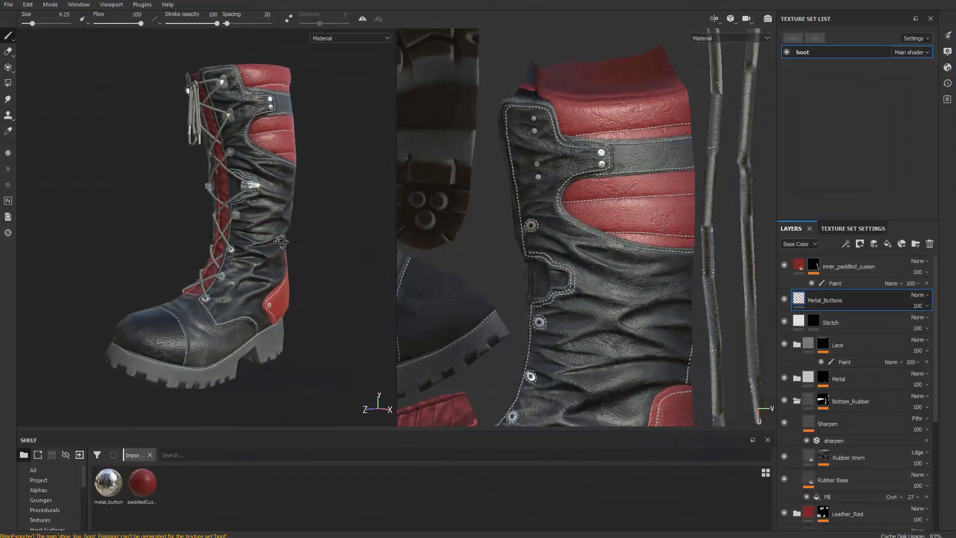
alt+right_drag(281, 241, 295, 242)
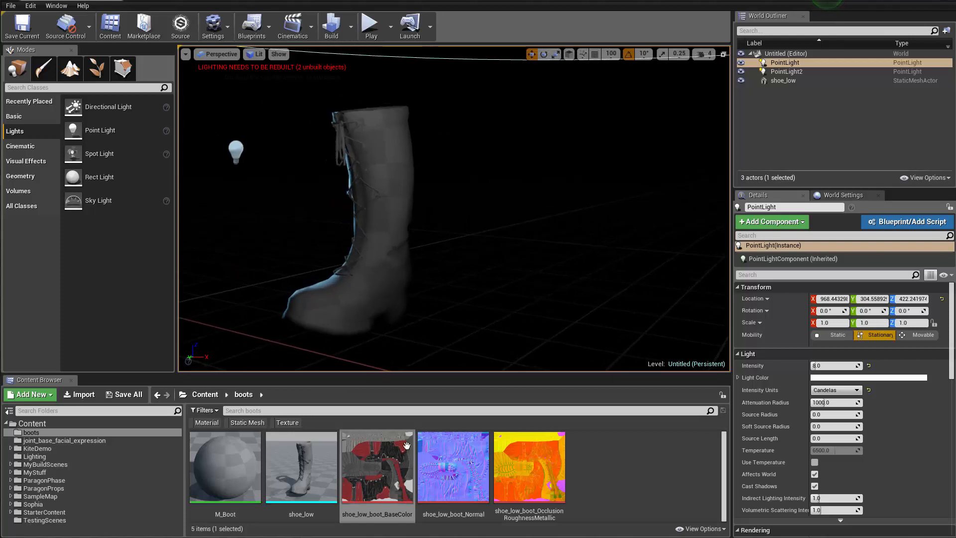
Open the M_Boot material in Unreal Engine, save it and close its editor
double_click(242, 493)
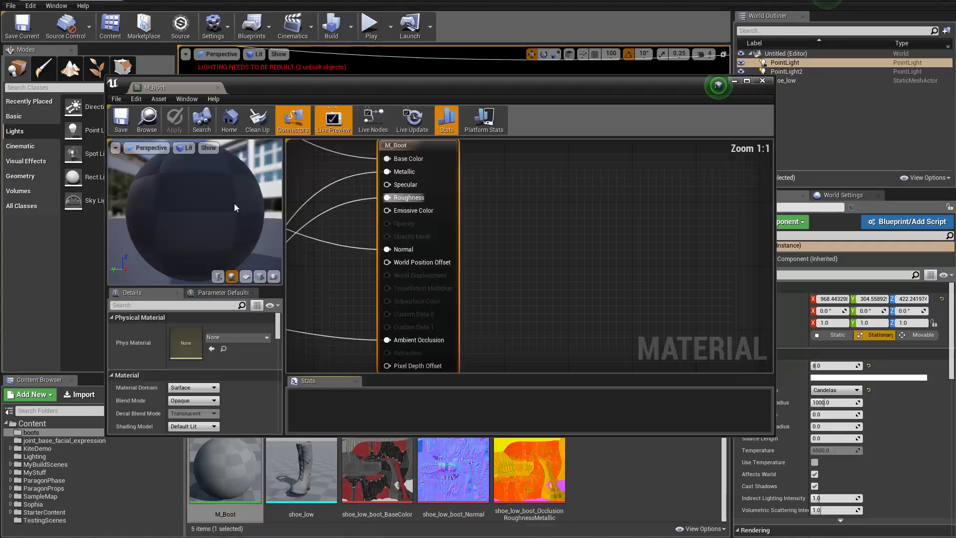
scroll(394, 256, down, 3)
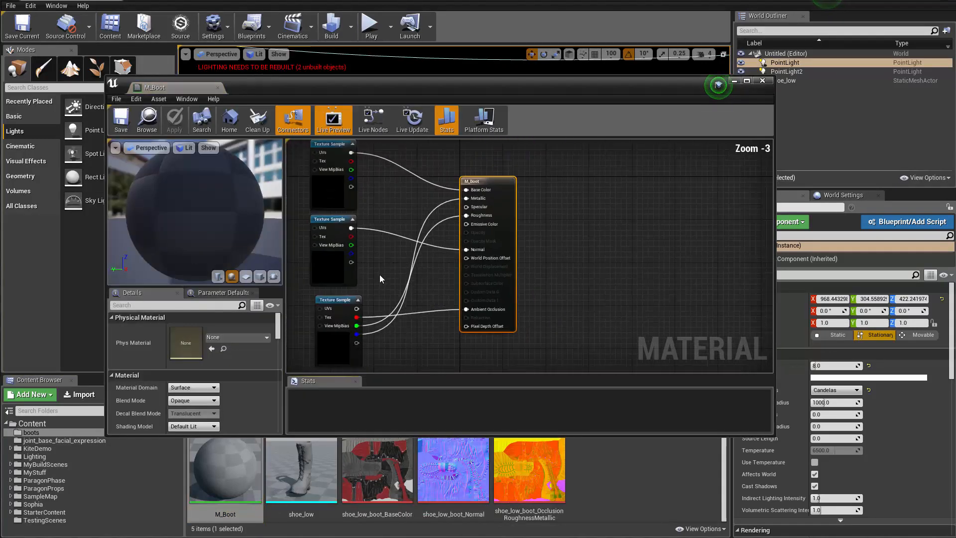
click(121, 119)
click(762, 80)
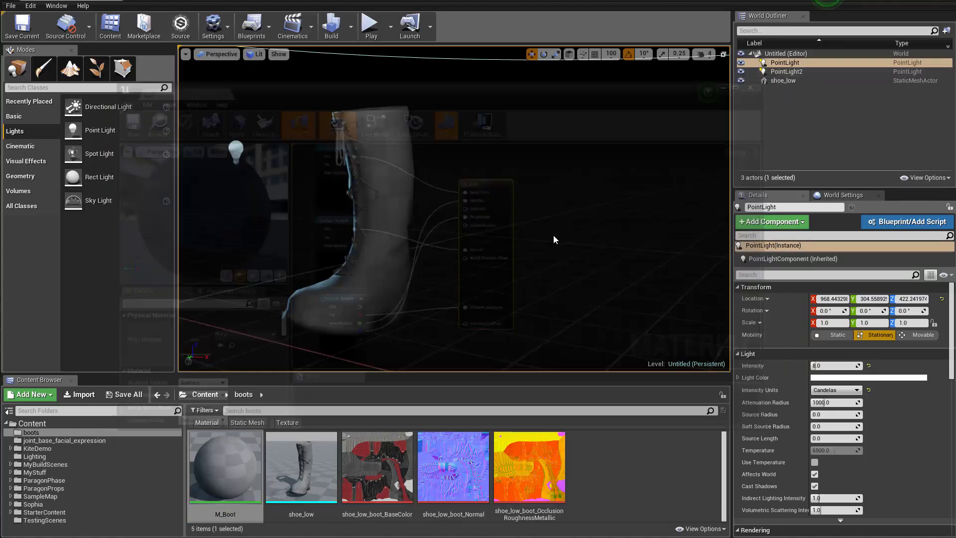
Open and save the shoe_low_boot_BaseColor texture, close its editor and select the boot in the level
double_click(377, 471)
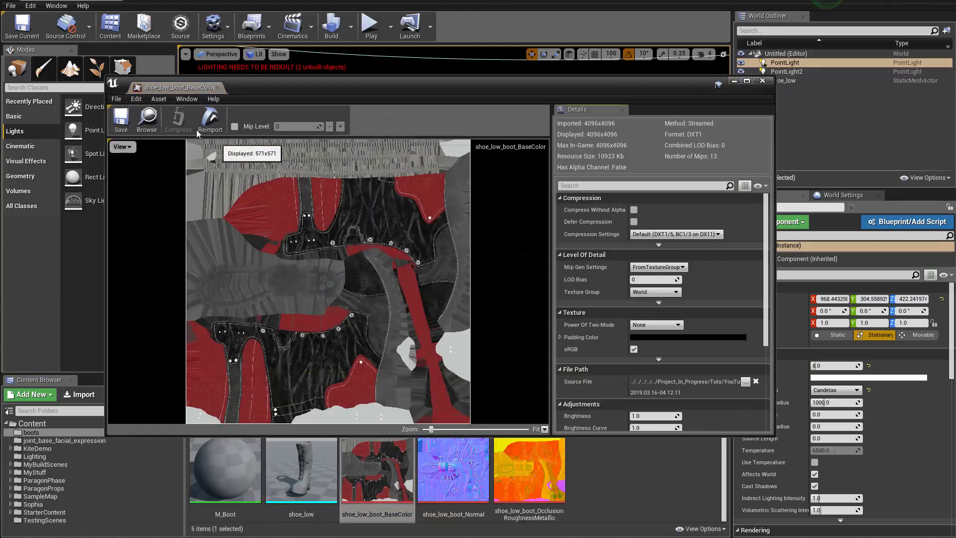
click(121, 120)
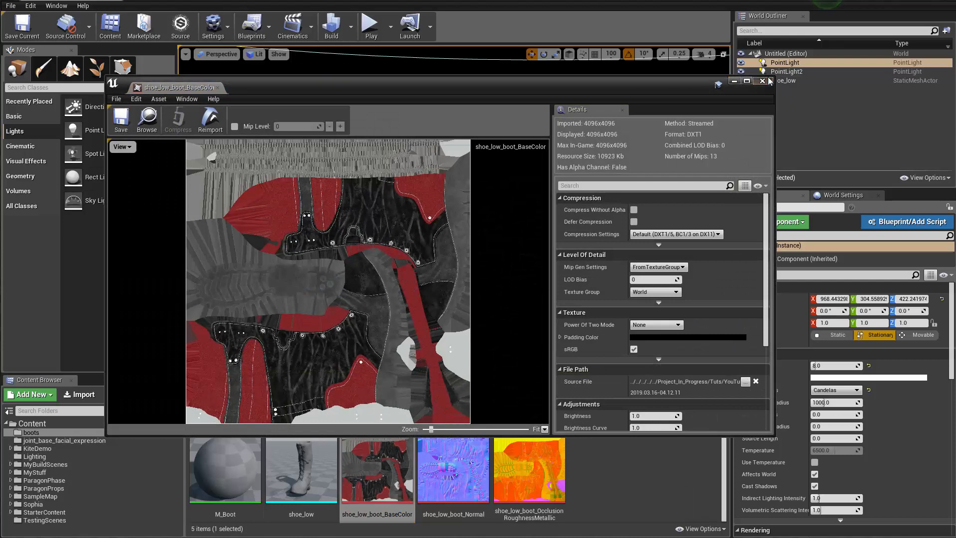
click(762, 80)
click(380, 219)
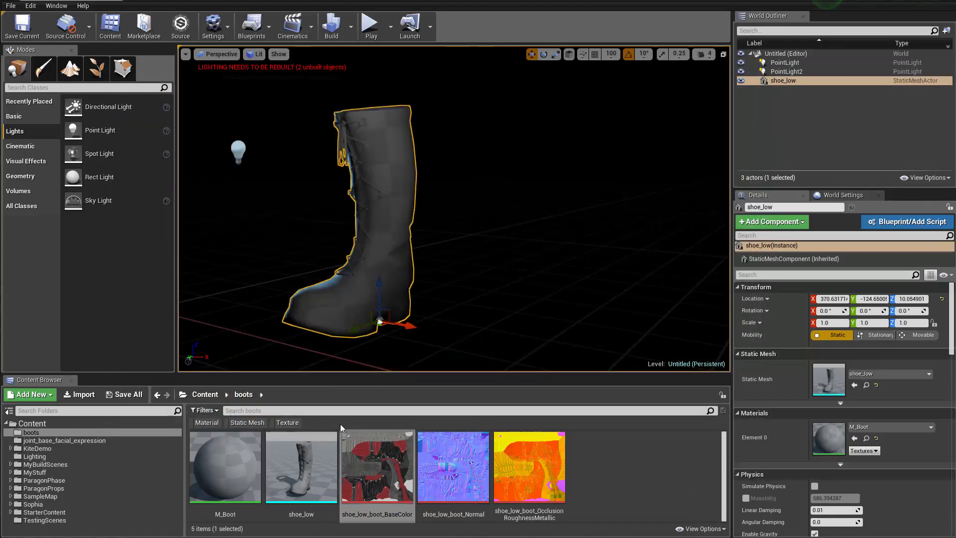
Delete the boot from the level, open the M_Boot material and select its occlusion-roughness-metallic texture sample
key(Delete)
click(303, 472)
drag(246, 472, 277, 433)
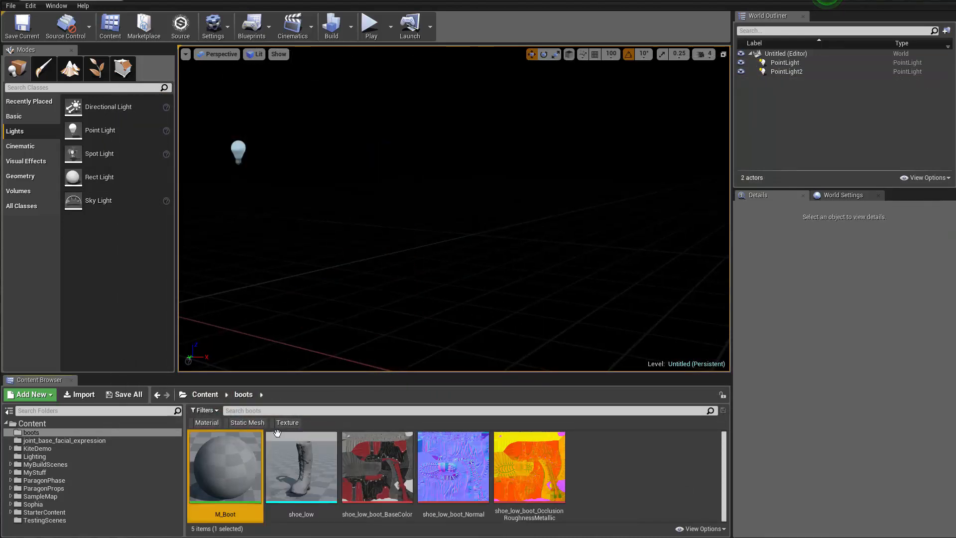
right_drag(388, 228, 482, 256)
scroll(480, 258, down, 3)
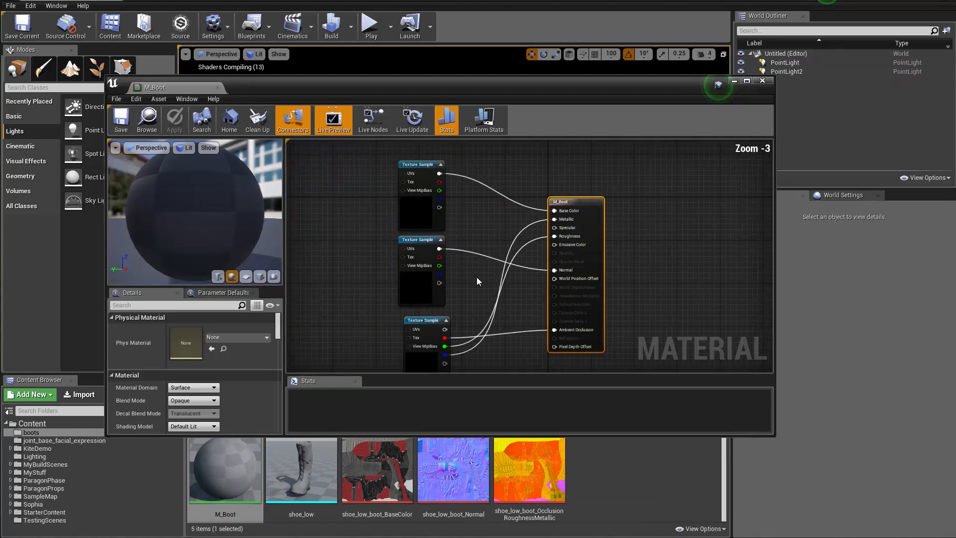
click(422, 355)
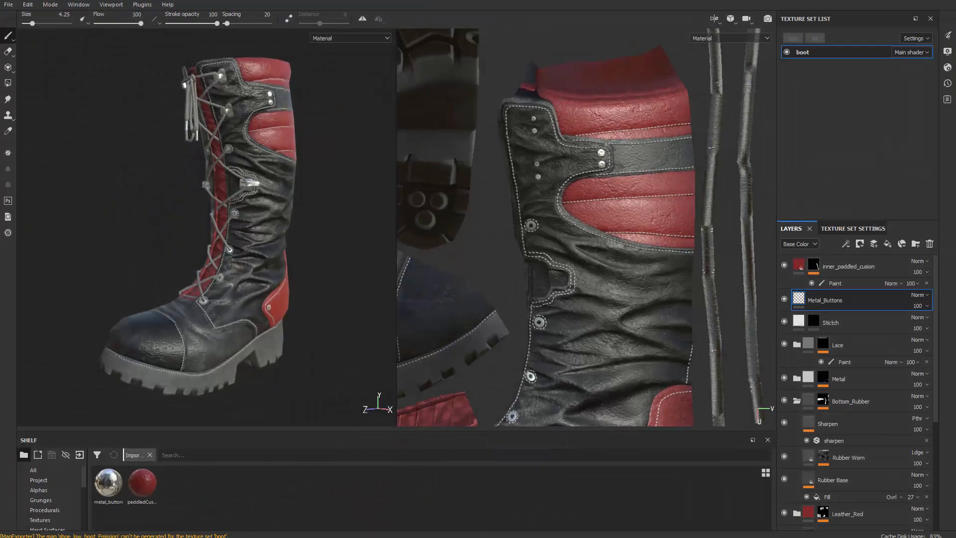
Switch to Substance Painter and set up a texture export with the Arnold 5 (AiStandard) configuration
click(11, 8)
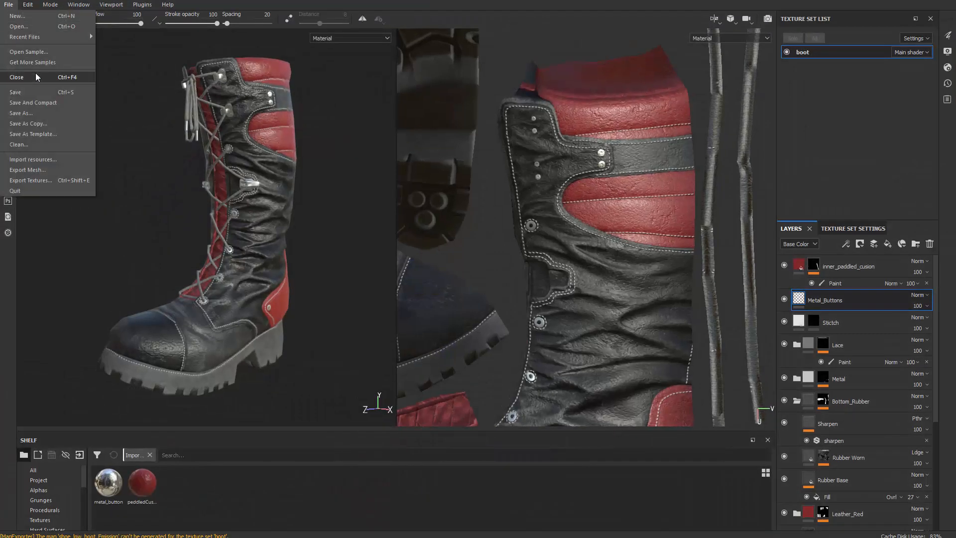
click(64, 179)
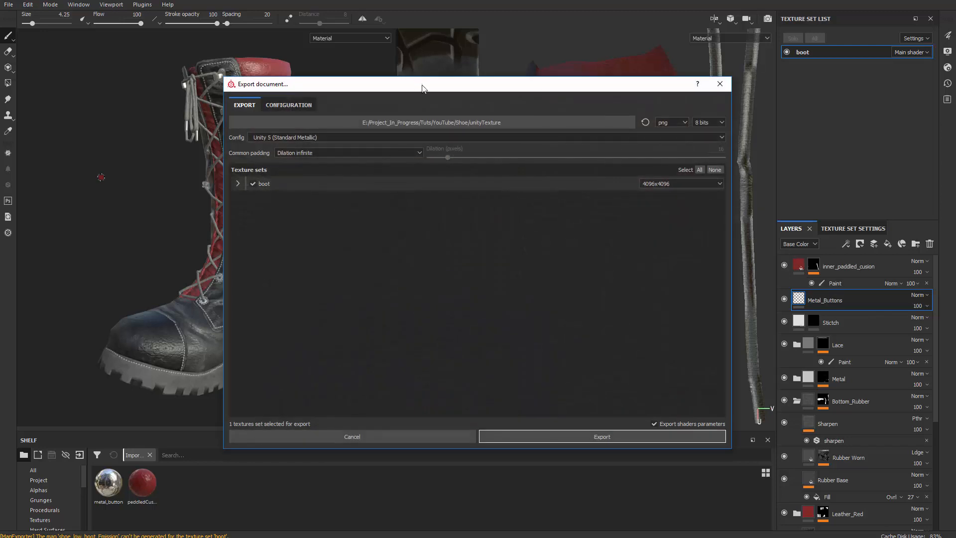
drag(420, 83, 394, 81)
click(282, 133)
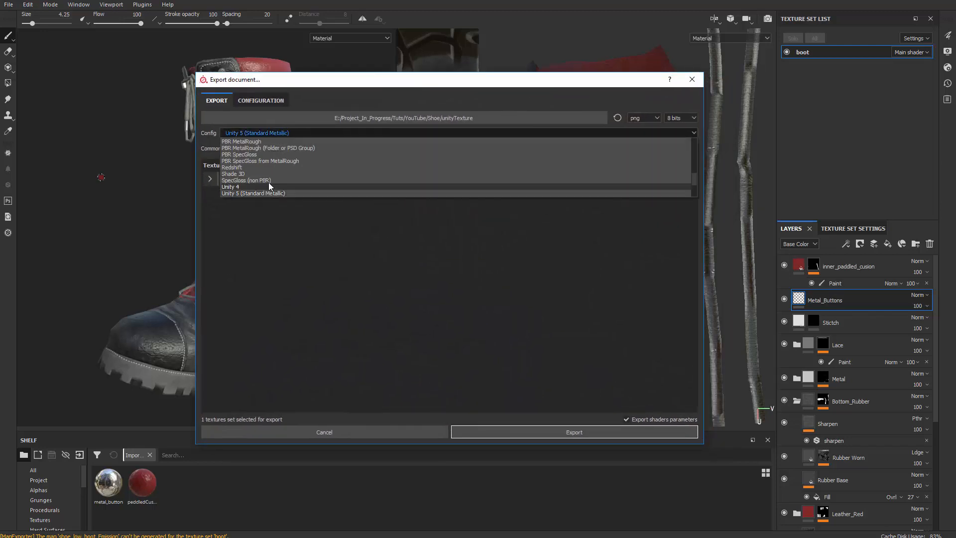
scroll(262, 162, up, 8)
scroll(260, 158, down, 2)
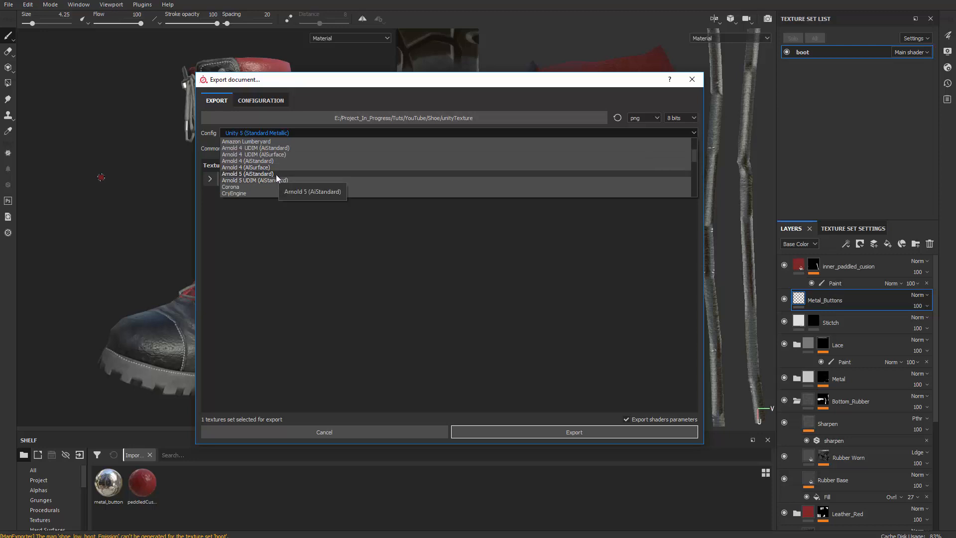
click(277, 175)
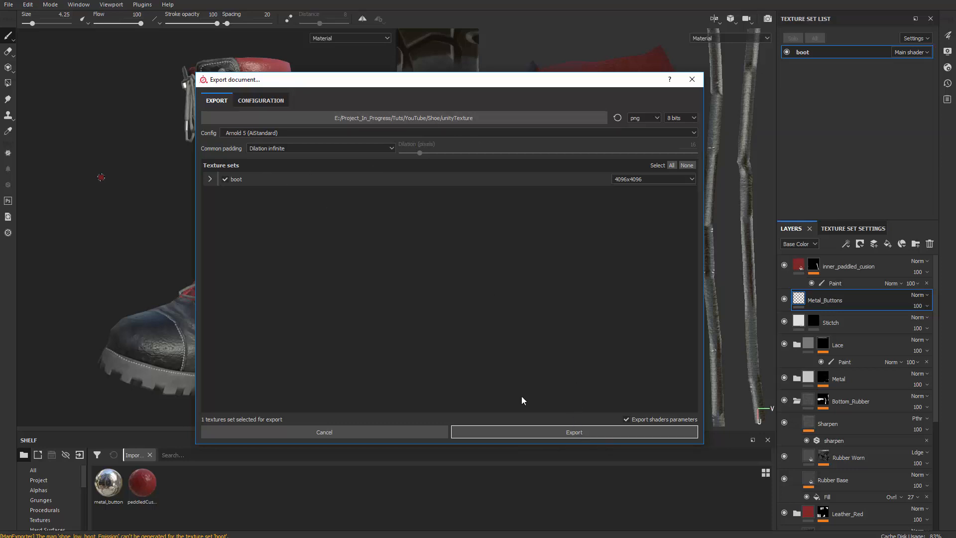
Create an arnold_textures folder inside the Shoe folder, set it as the export destination and export the textures
click(482, 118)
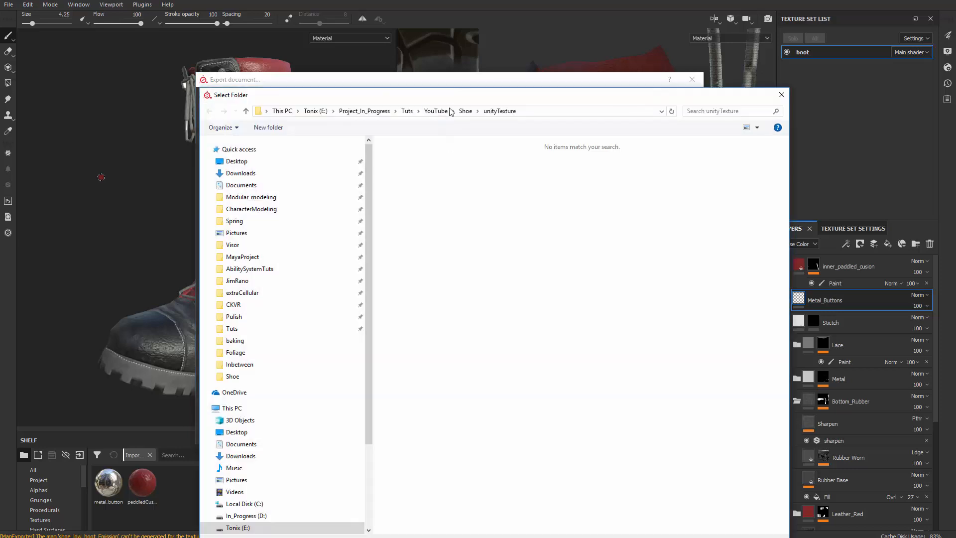
click(468, 58)
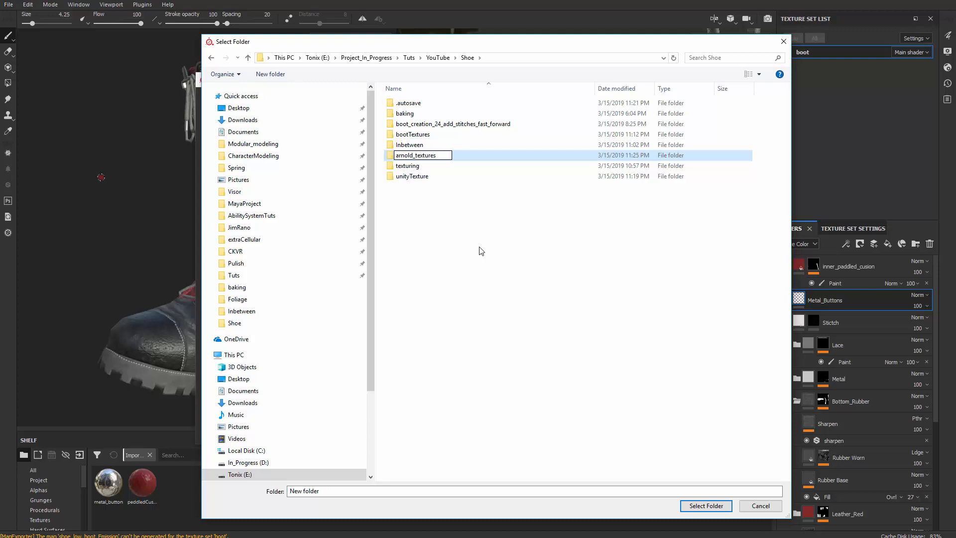
key(Return)
key(Return)
click(706, 505)
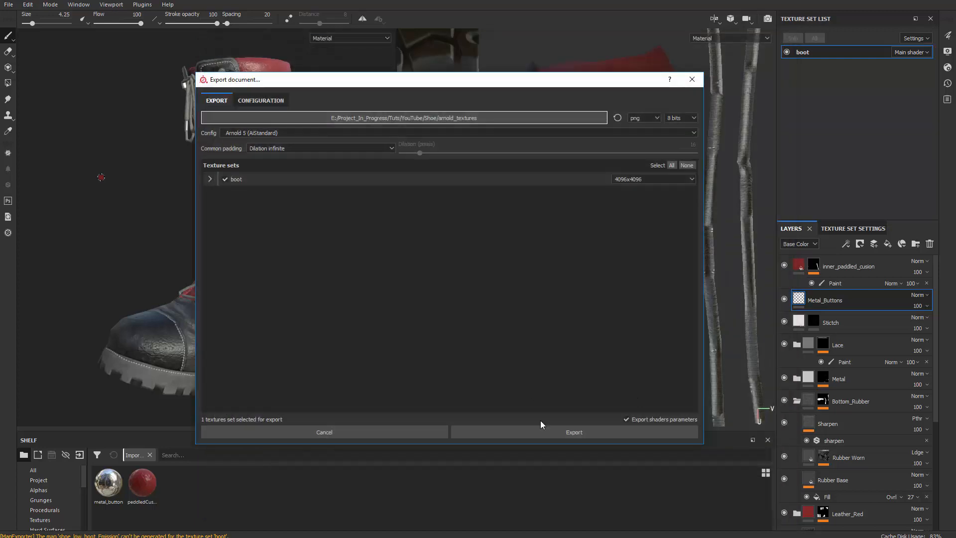
click(552, 432)
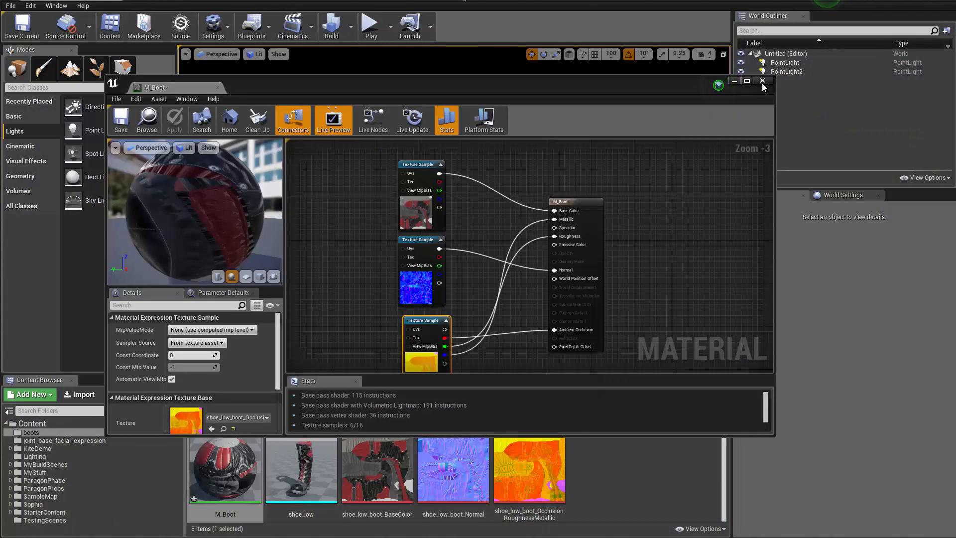
Switch to Unreal Engine, close the M_Boot editor, place shoe_low in the level and view it between the lights
click(762, 81)
drag(301, 468, 398, 327)
right_drag(398, 328, 449, 309)
drag(415, 266, 373, 251)
right_drag(390, 259, 374, 274)
drag(432, 271, 421, 276)
right_drag(460, 282, 237, 127)
Create a new level from the default template without saving the current level
click(11, 6)
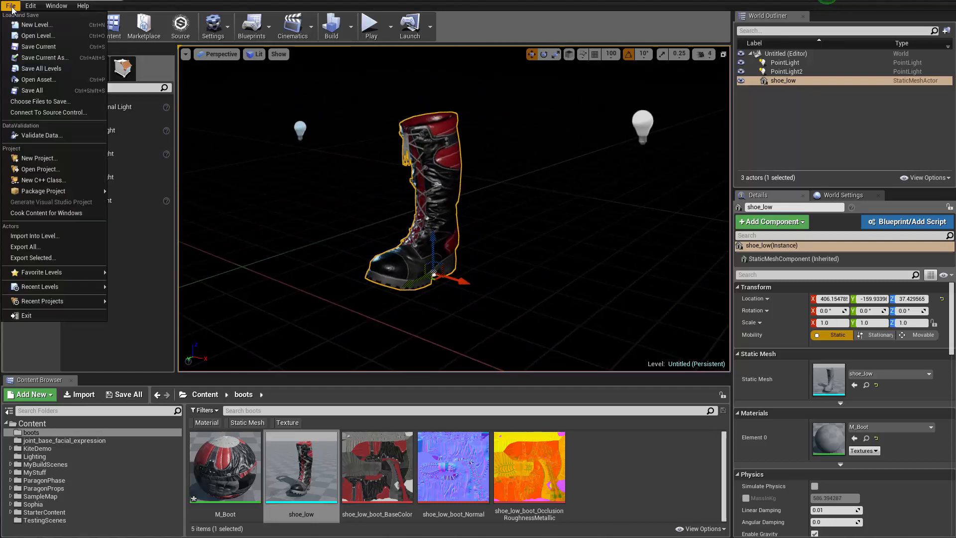
click(37, 25)
click(146, 124)
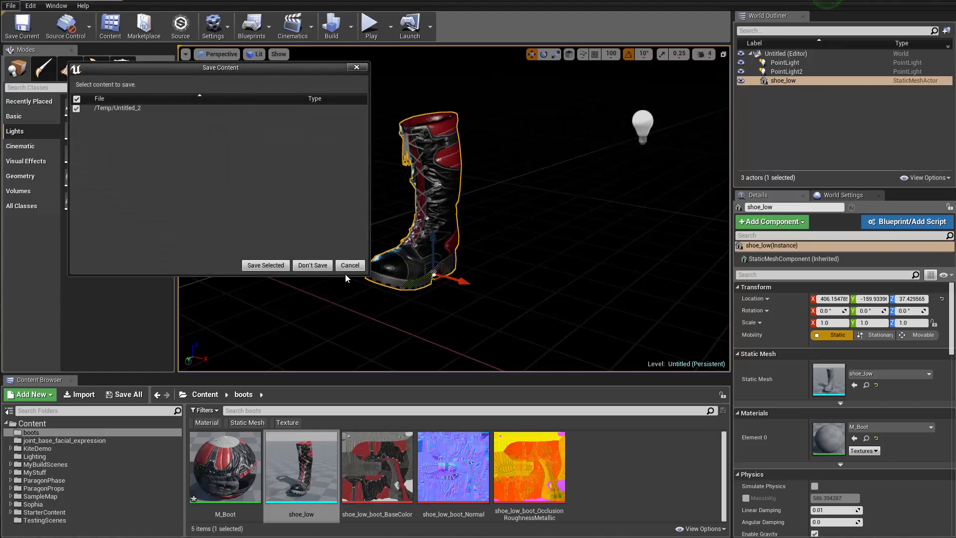
click(313, 266)
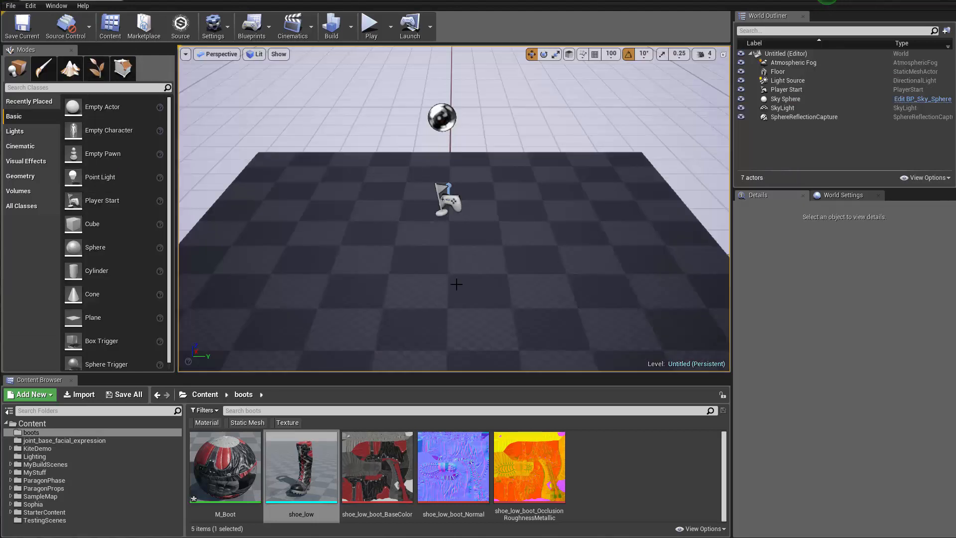
Place shoe_low on the floor at about X -15, Y -78, Z 20 and rotate it 90° about Z
right_drag(452, 285, 481, 282)
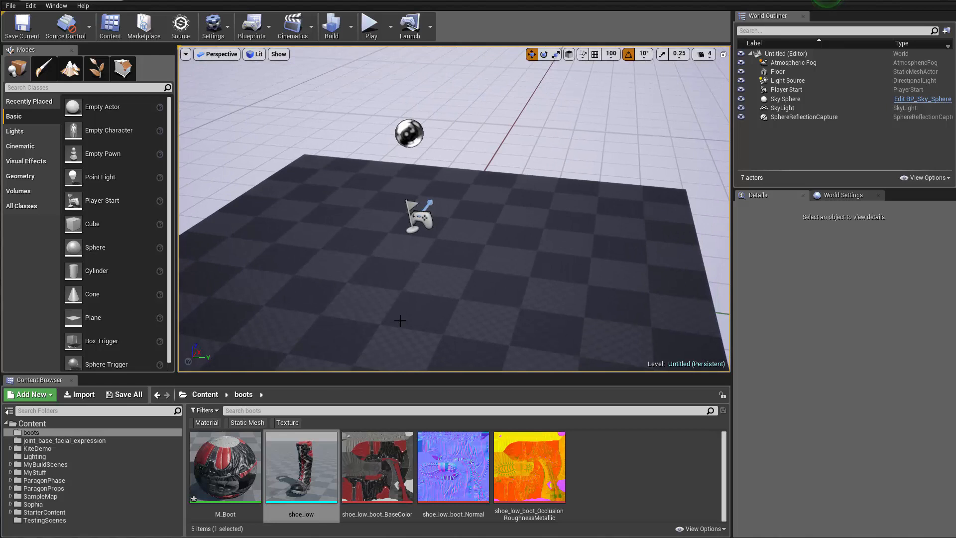
drag(301, 468, 442, 213)
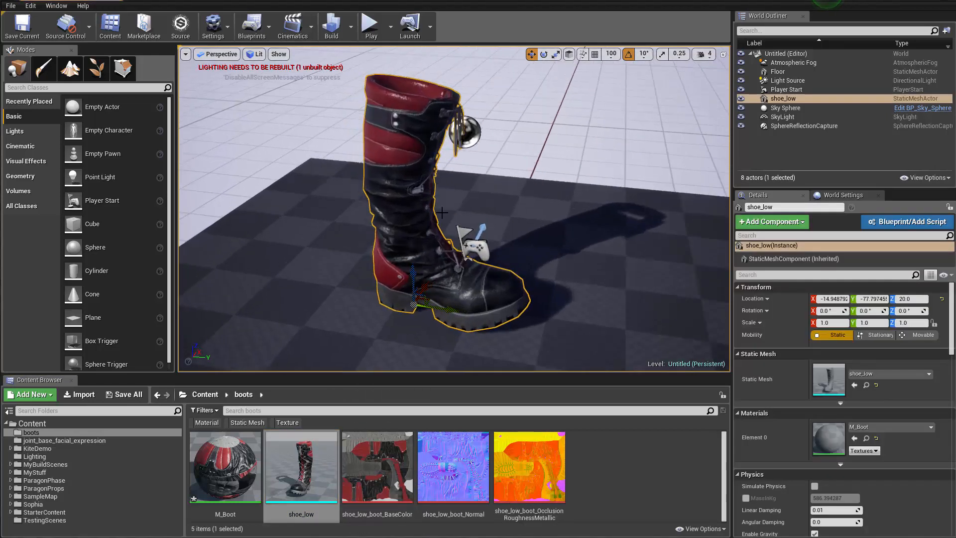
key(d)
right_drag(442, 213, 294, 219)
key(e)
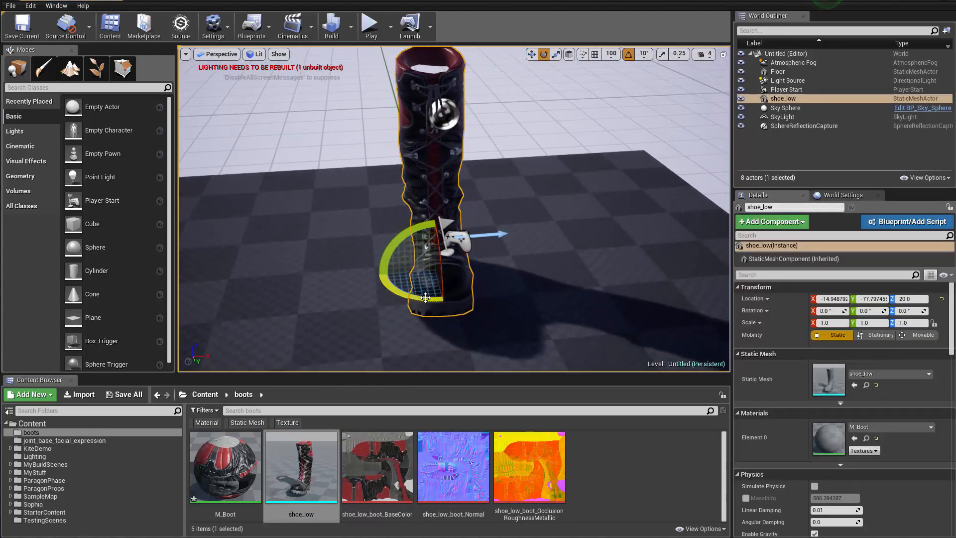
drag(425, 297, 390, 301)
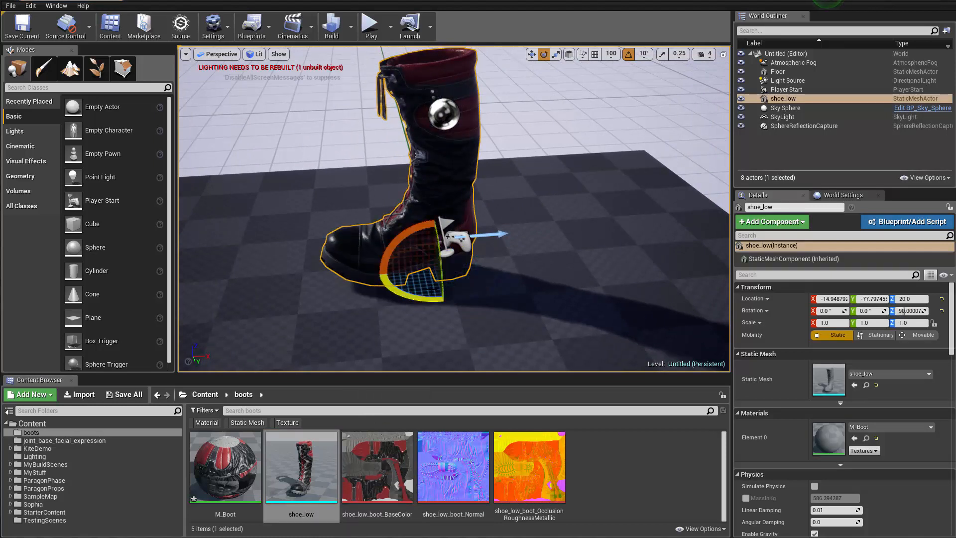
Try turning the boot about Z to 150° and back to 90°
key(a)
right_drag(402, 278, 567, 294)
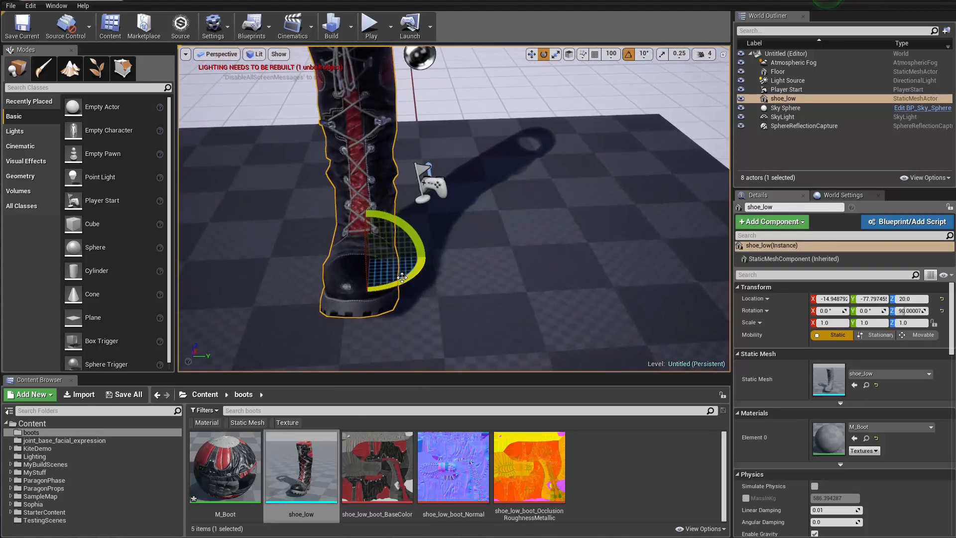
drag(402, 277, 430, 282)
key(a)
right_drag(430, 282, 491, 285)
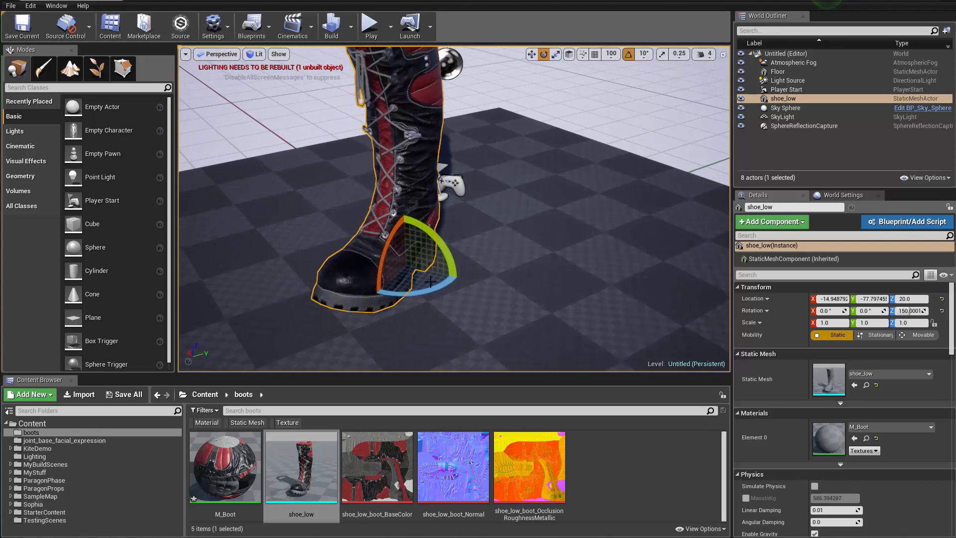
drag(430, 282, 413, 282)
Examine the boot on the floor with game view toggled, and select the boot
right_drag(458, 204, 476, 187)
click(480, 187)
key(g)
right_drag(422, 224, 421, 247)
key(g)
click(432, 284)
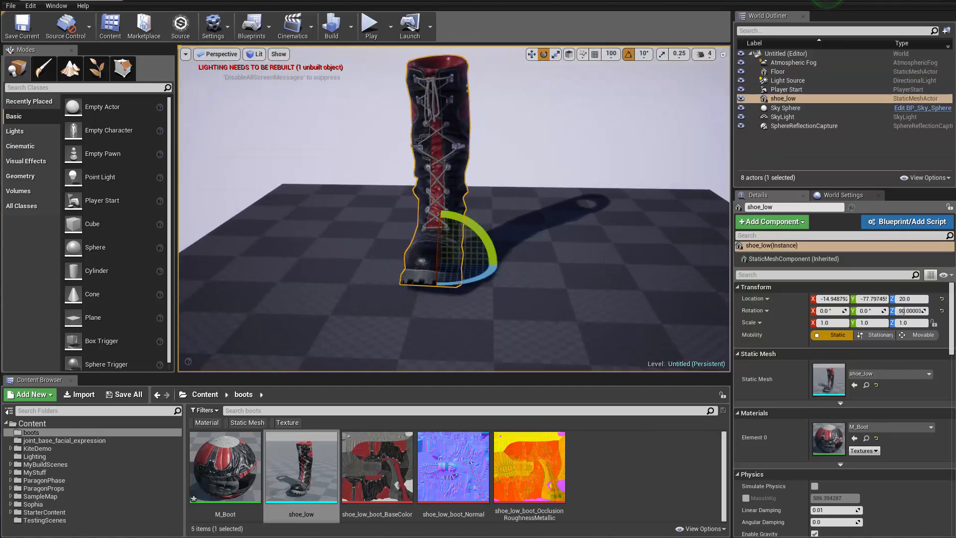
Deselect the boot, inspect its front up close in the full-screen viewport and leave full screen
click(523, 134)
key(w)
right_drag(523, 135, 505, 117)
key(g)
key(g)
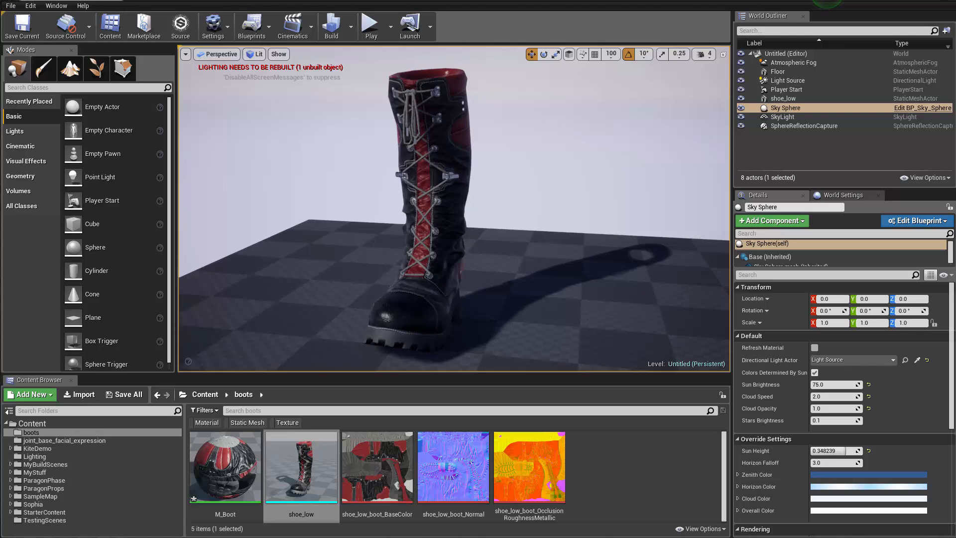
key(F11)
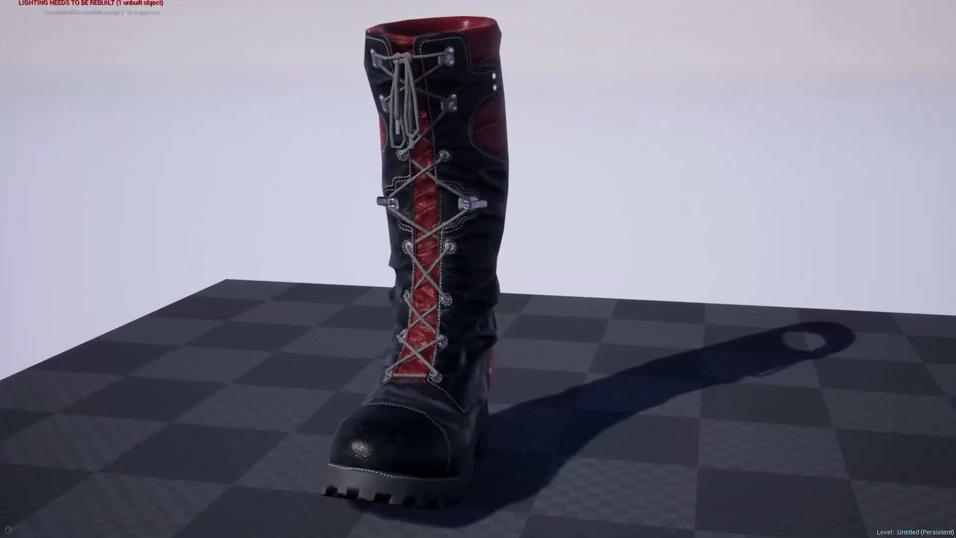
click(955, 487)
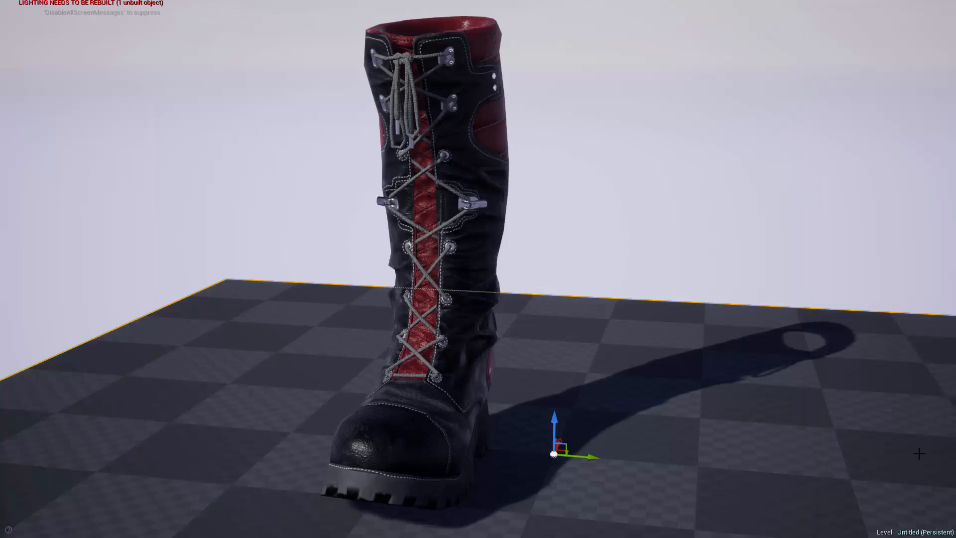
key(F11)
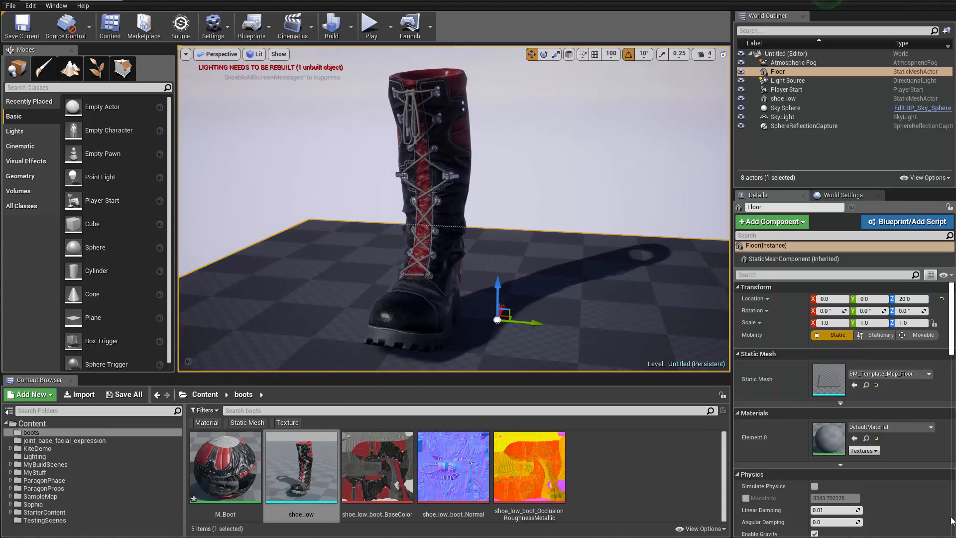
Resize the Unreal Engine and Unity windows to sit side by side, showing the boot in both viewports
scroll(952, 521, down, 10)
drag(954, 521, 578, 506)
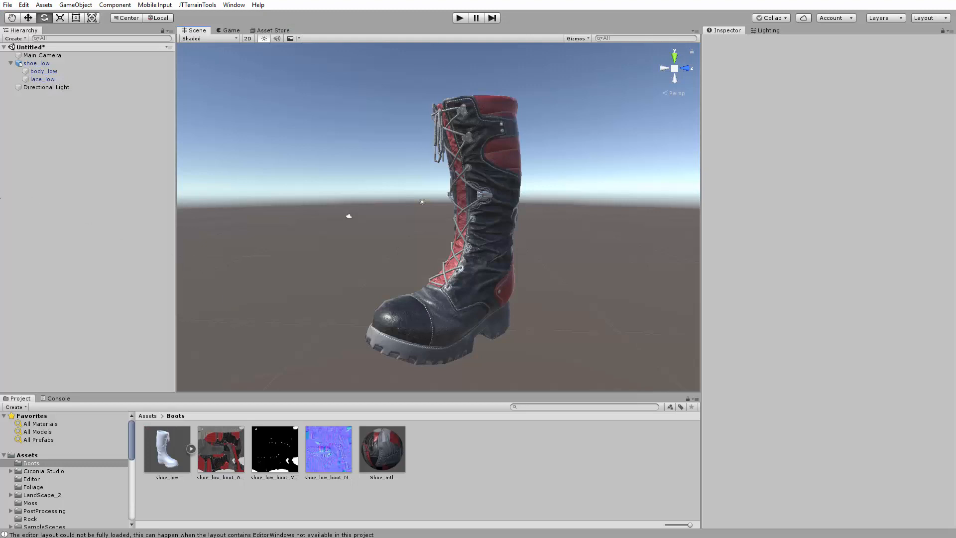
drag(3, 192, 325, 192)
right_drag(202, 240, 149, 238)
mouse_move(199, 235)
alt+mouse_down()
mouse_move(254, 236)
mouse_move(192, 237)
mouse_move(284, 244)
mouse_move(294, 234)
mouse_move(257, 251)
alt+mouse_up()
click(696, 319)
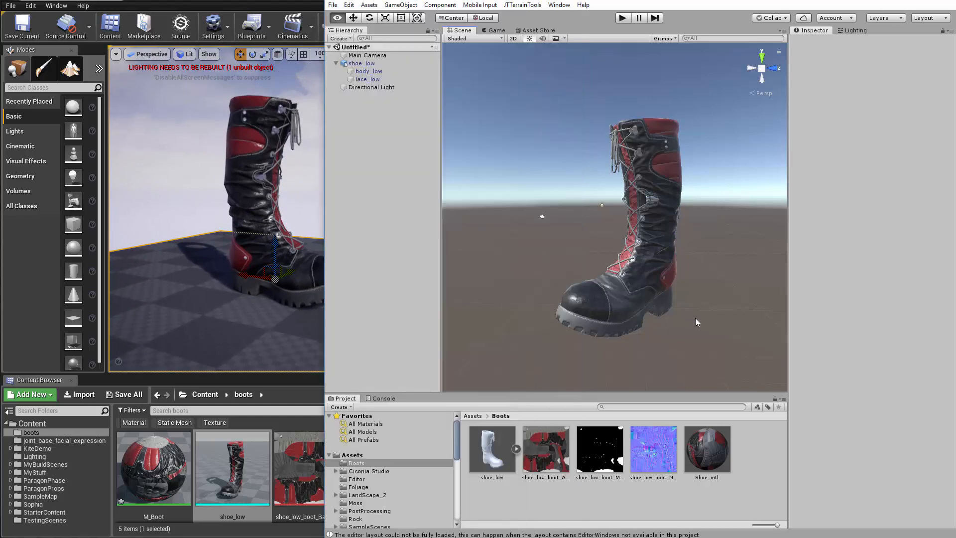
drag(324, 185, 412, 186)
alt+right_drag(577, 228, 692, 204)
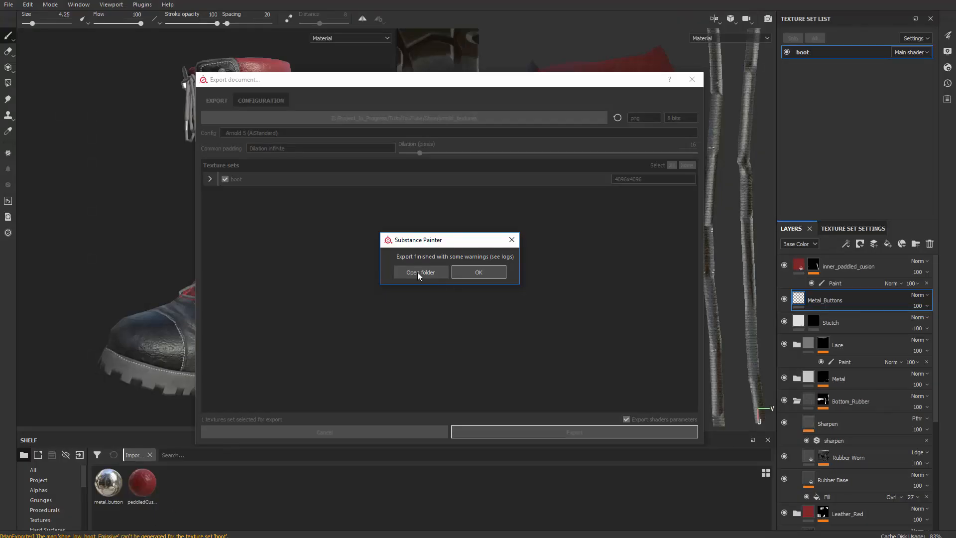
Open the exported textures' folder from Substance Painter and compare the boot in Unreal Engine and Unity
click(420, 272)
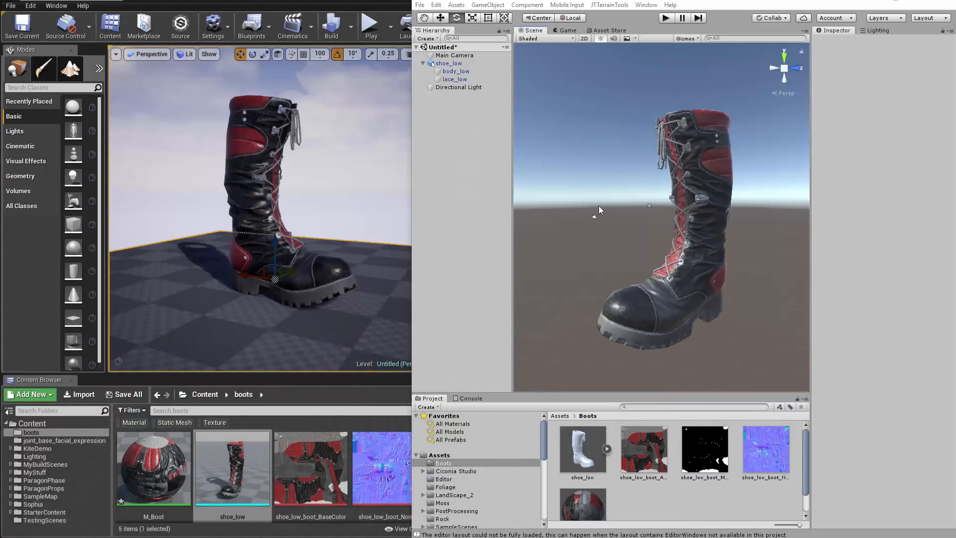
mouse_move(256, 292)
right_down()
mouse_move(220, 298)
mouse_move(249, 299)
mouse_move(256, 269)
mouse_move(249, 294)
mouse_move(264, 313)
mouse_move(254, 299)
mouse_move(269, 274)
mouse_move(274, 294)
mouse_move(267, 274)
mouse_move(272, 282)
right_up()
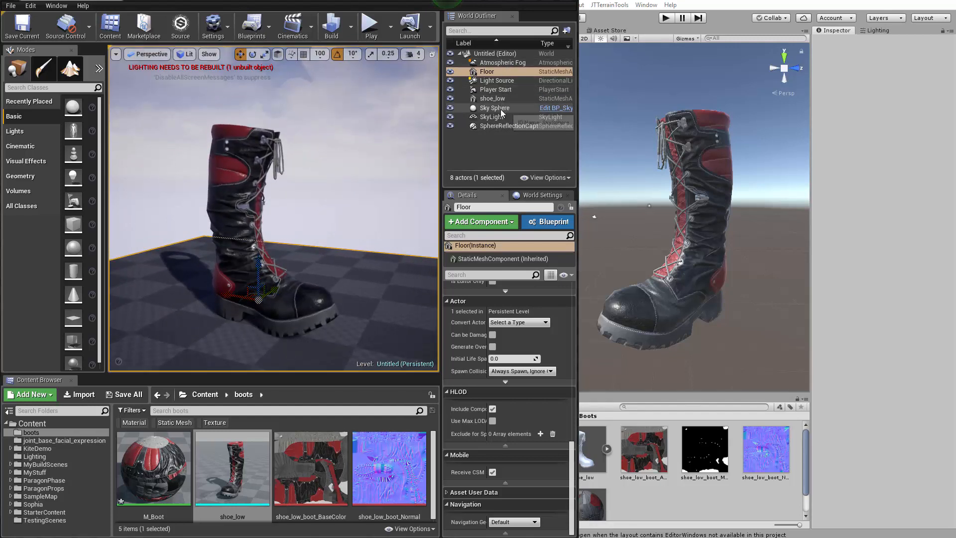
click(684, 128)
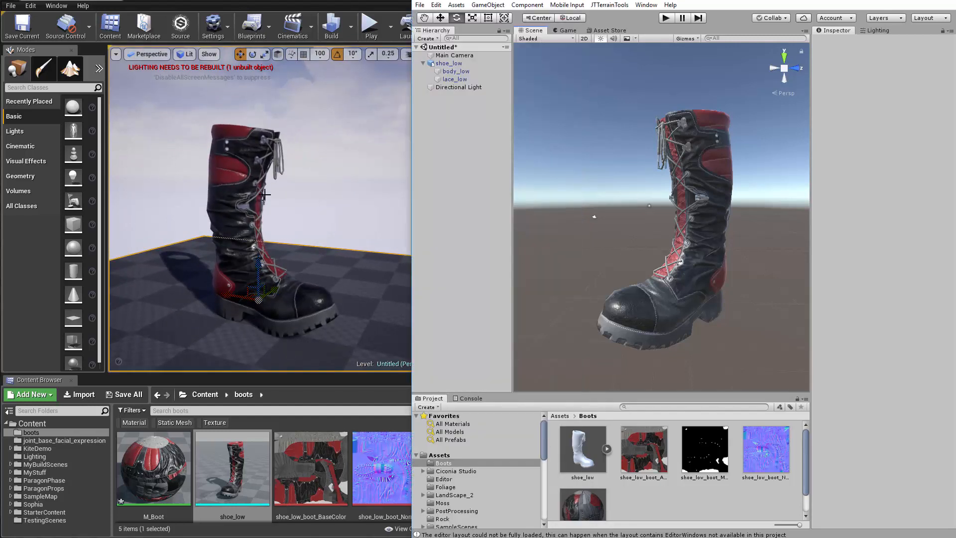
click(349, 204)
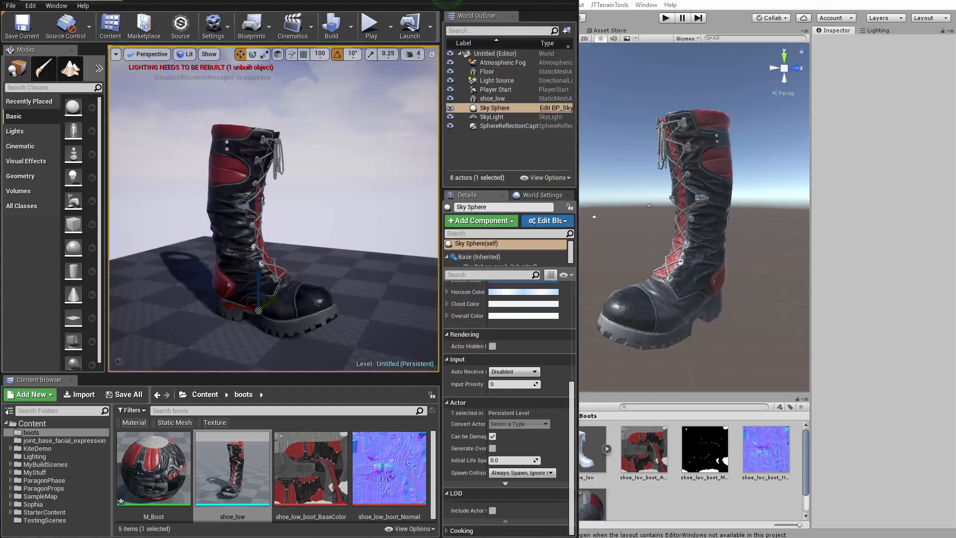
Switch to Maya and examine the low-poly boot with body_low selected
key(alt+Tab)
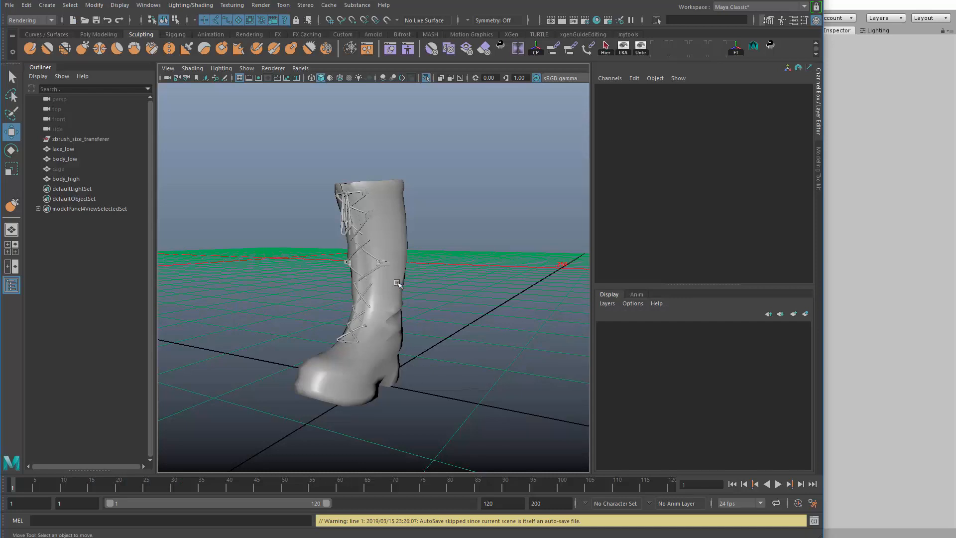
alt+drag(398, 283, 429, 233)
click(416, 213)
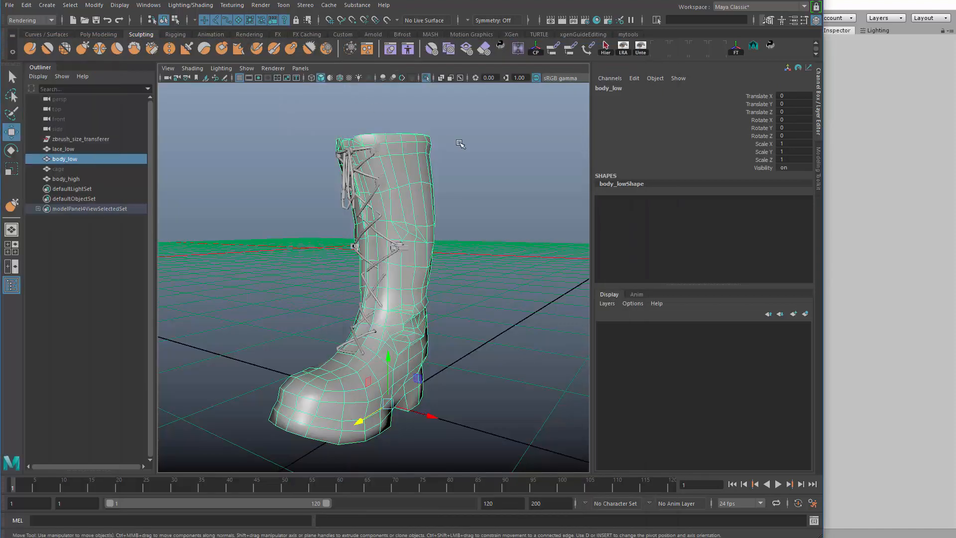
alt+drag(459, 143, 450, 155)
scroll(450, 154, down, 1)
key(q)
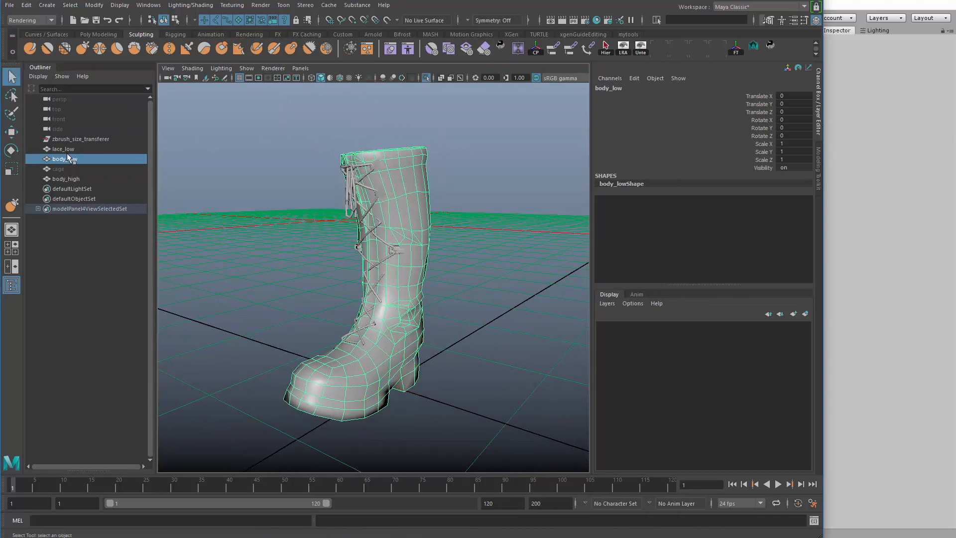
Turn off the isolated display of lace_low and body_low, and hide the body_high mesh
click(64, 149)
ctrl+click(64, 159)
key(ctrl+1)
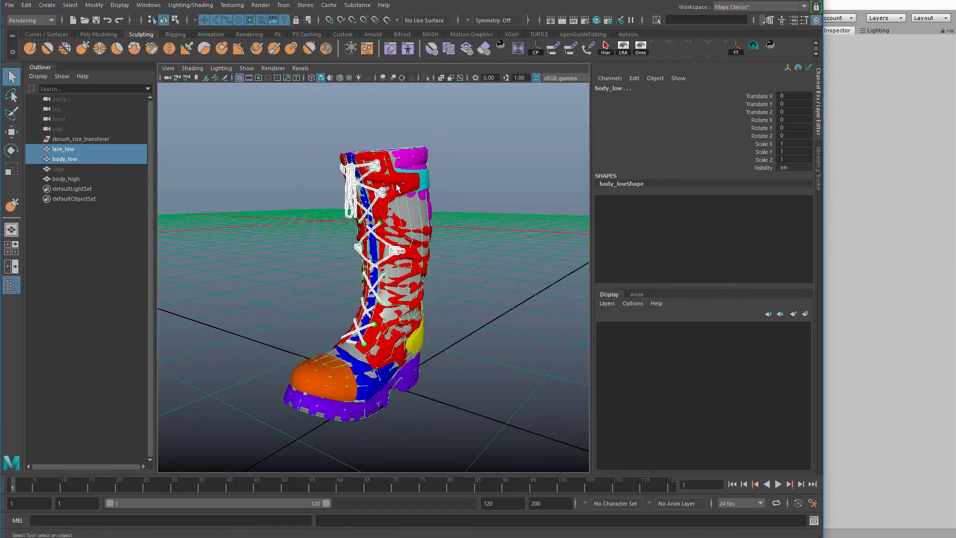
click(78, 179)
key(ctrl+h)
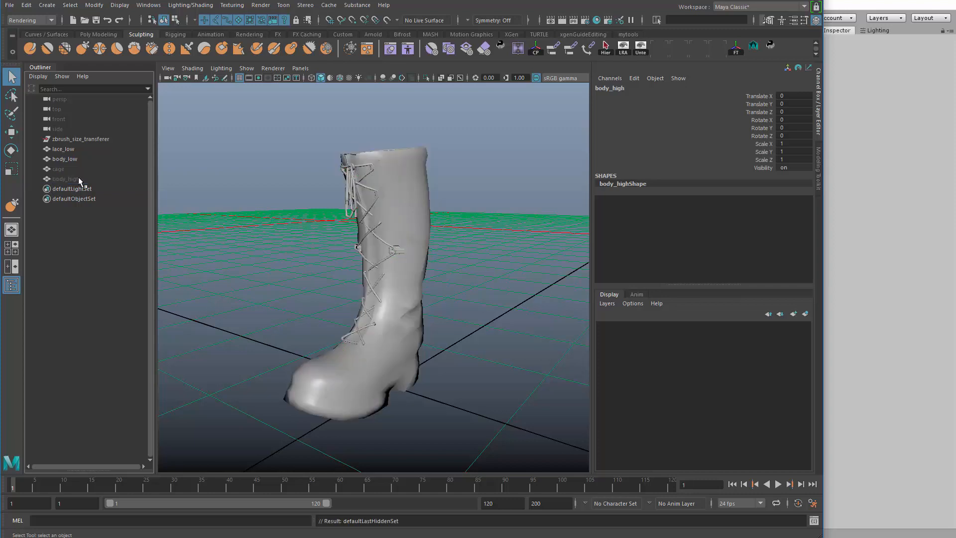
Select the lace_low and body_low meshes and check which new material types can be assigned to them
click(90, 140)
drag(402, 202, 475, 347)
scroll(475, 352, down, 3)
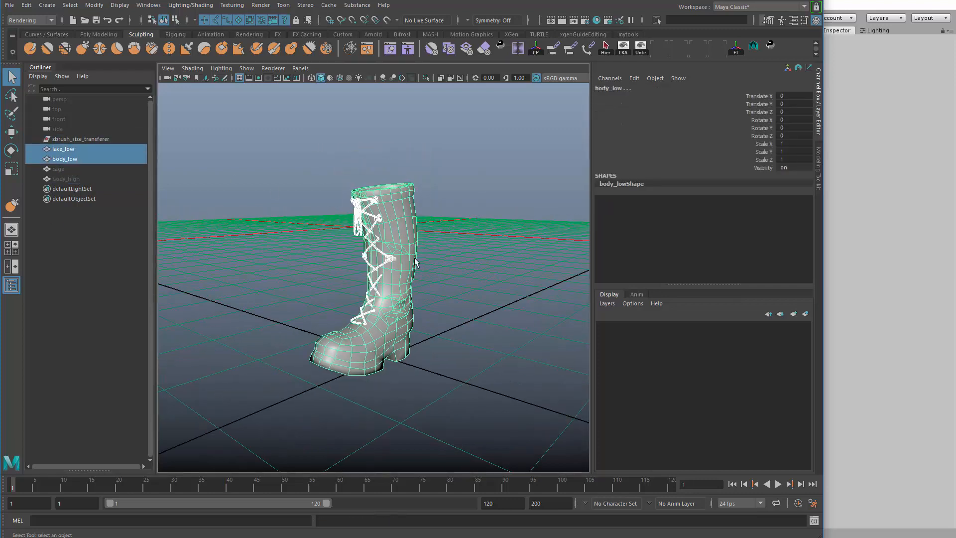
right_click(414, 236)
click(433, 479)
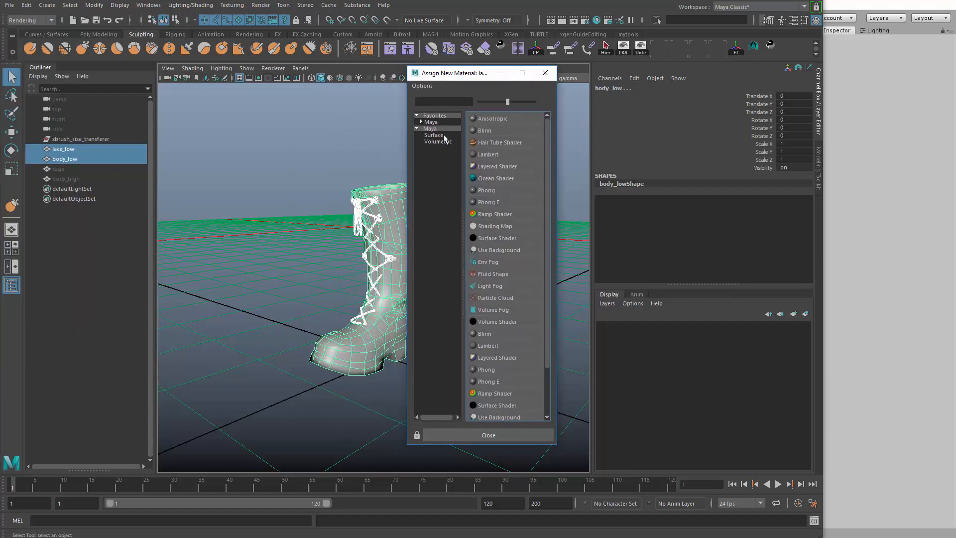
click(545, 74)
Open the Plug-in Manager, search the plug-ins for arnold and clear the search filter
click(145, 6)
mouse_move(229, 41)
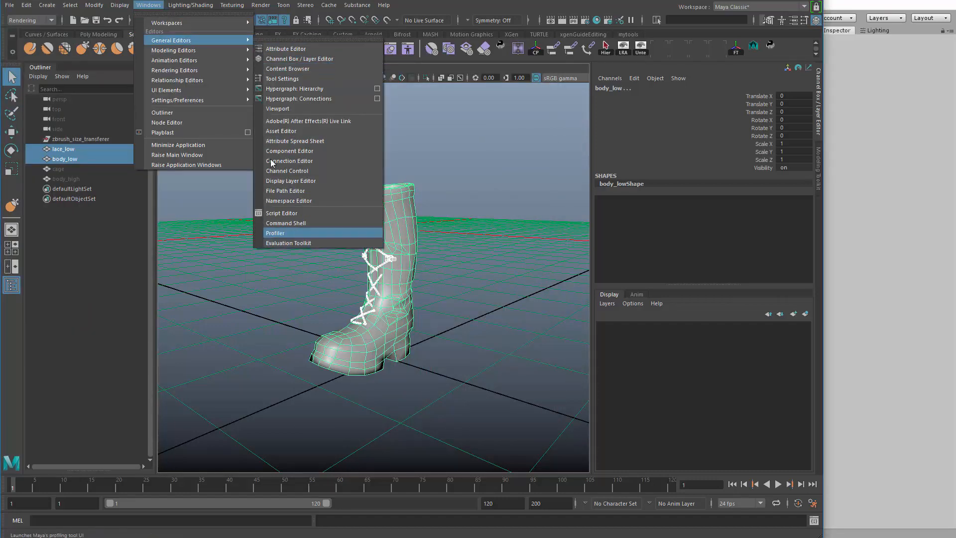
click(309, 174)
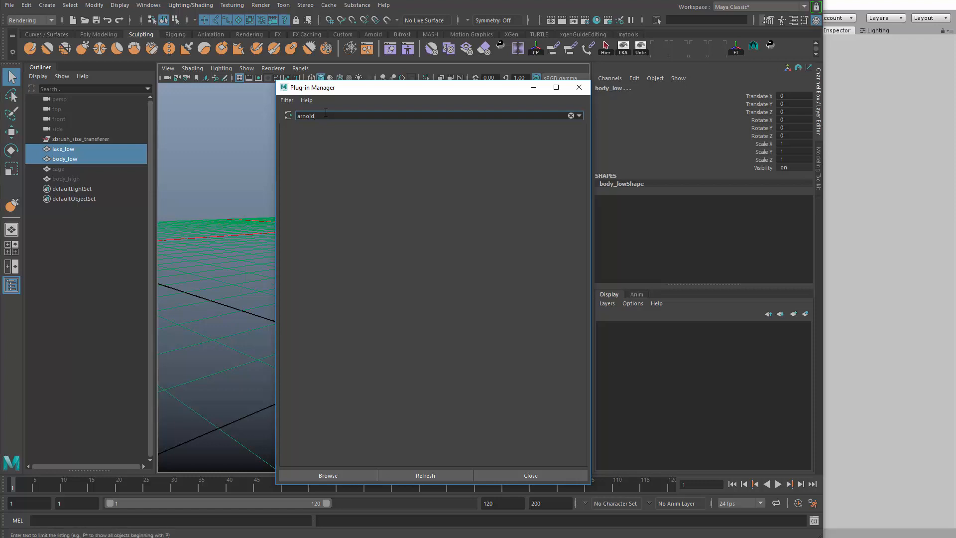
key(BackSpace)
key(BackSpace)
key(BackSpace)
key(BackSpace)
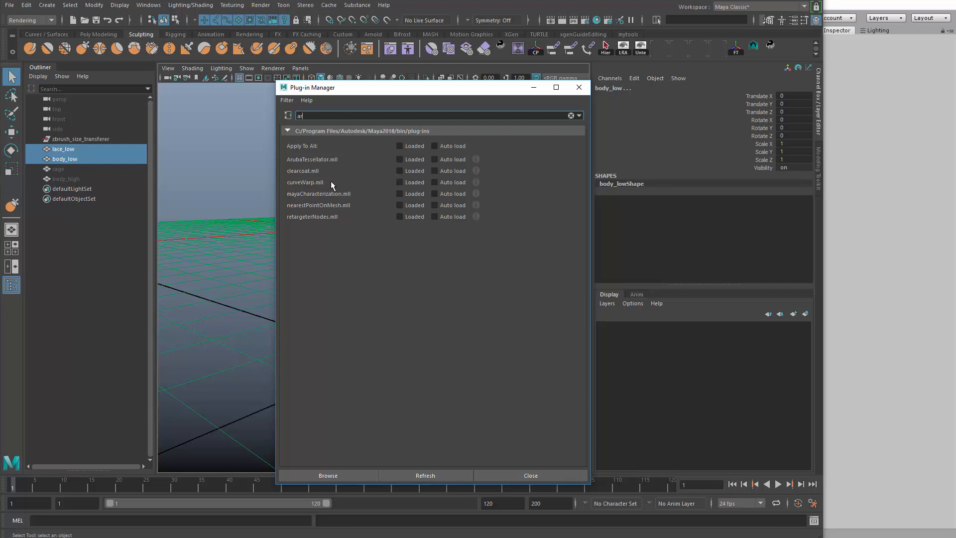
text(no)
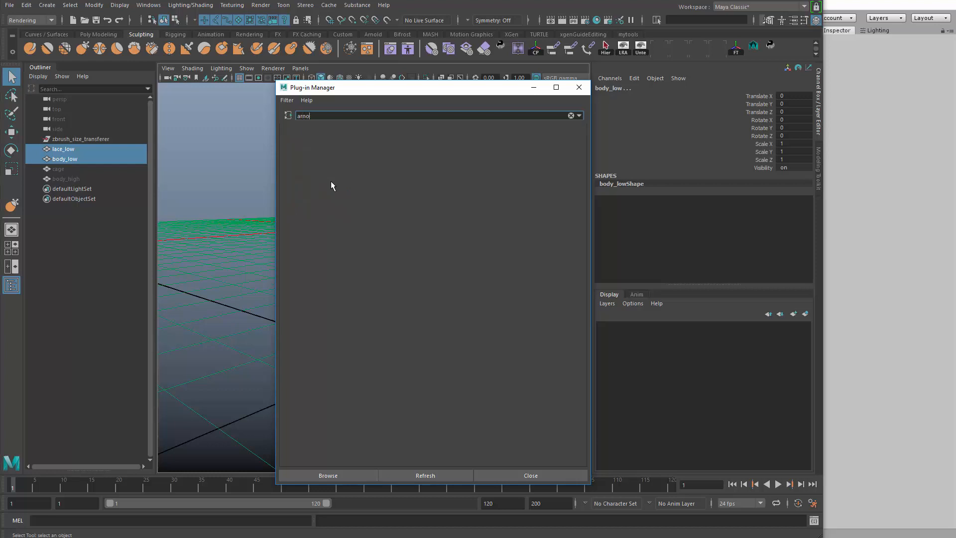
key(BackSpace)
key(BackSpace)
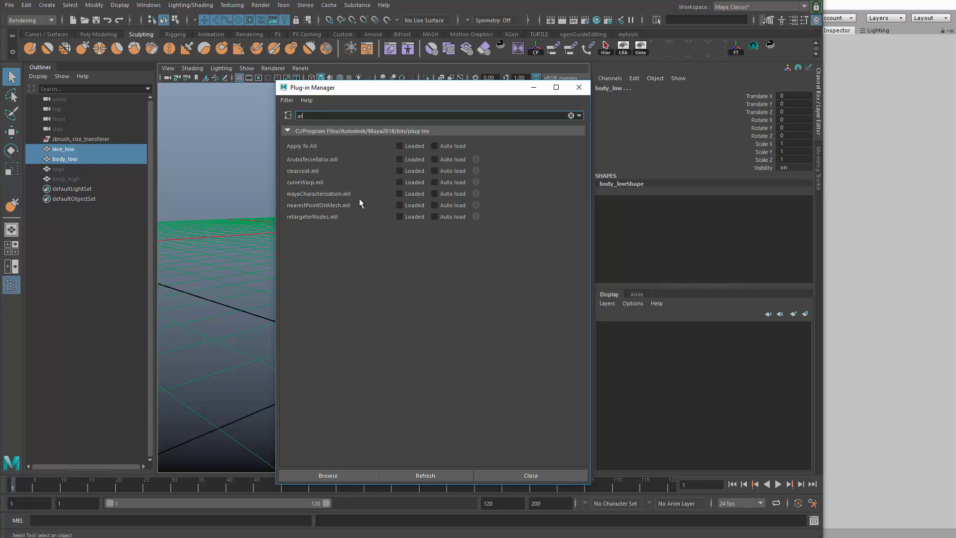
click(572, 116)
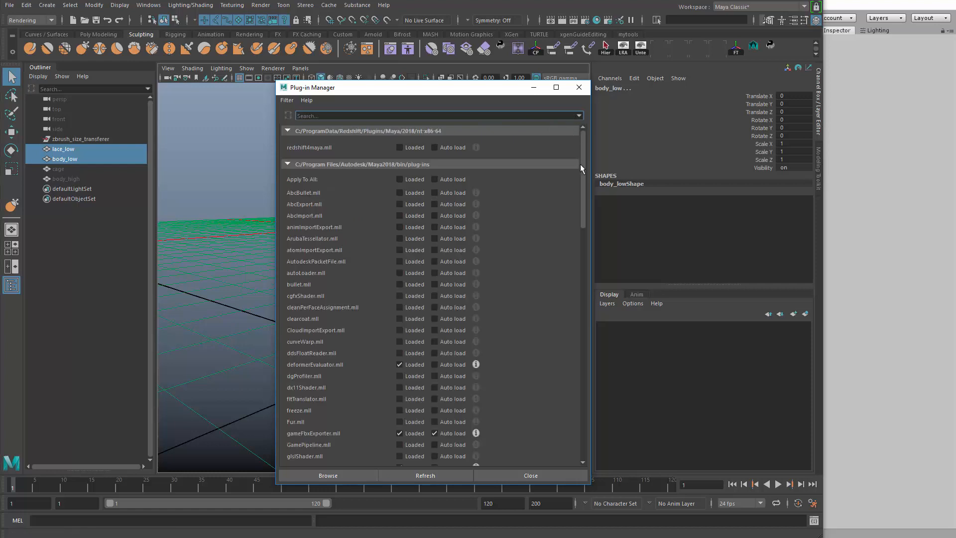
Load the mtoa.mll plug-in and close the Plug-in Manager
drag(580, 163, 583, 386)
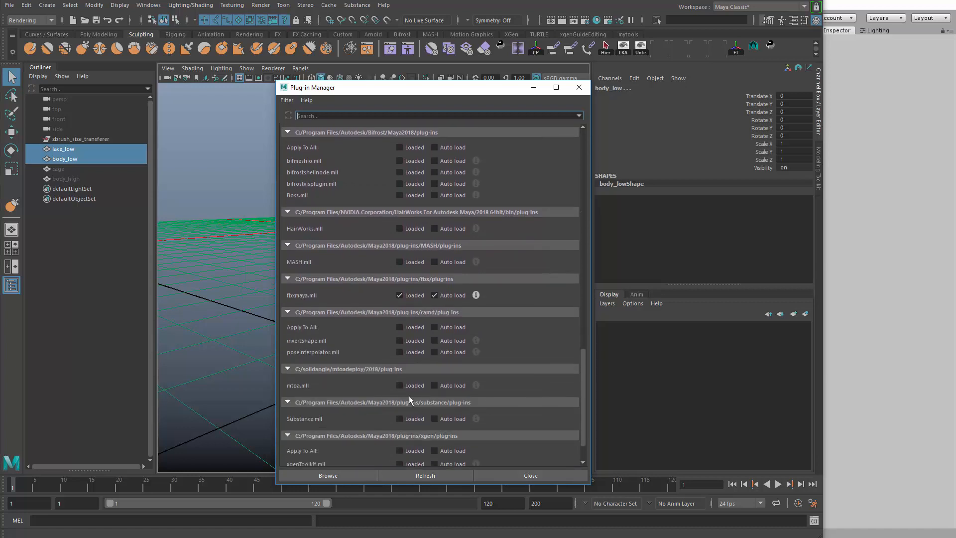
click(414, 387)
click(579, 87)
Assign a new Arnold aiStandardSurface material to the selected lace_low and body_low meshes
mouse_move(427, 223)
alt+mouse_down()
mouse_move(478, 244)
mouse_move(432, 230)
alt+mouse_up()
right_drag(412, 192, 424, 424)
drag(895, 82, 635, 82)
click(636, 85)
right_drag(381, 239, 433, 448)
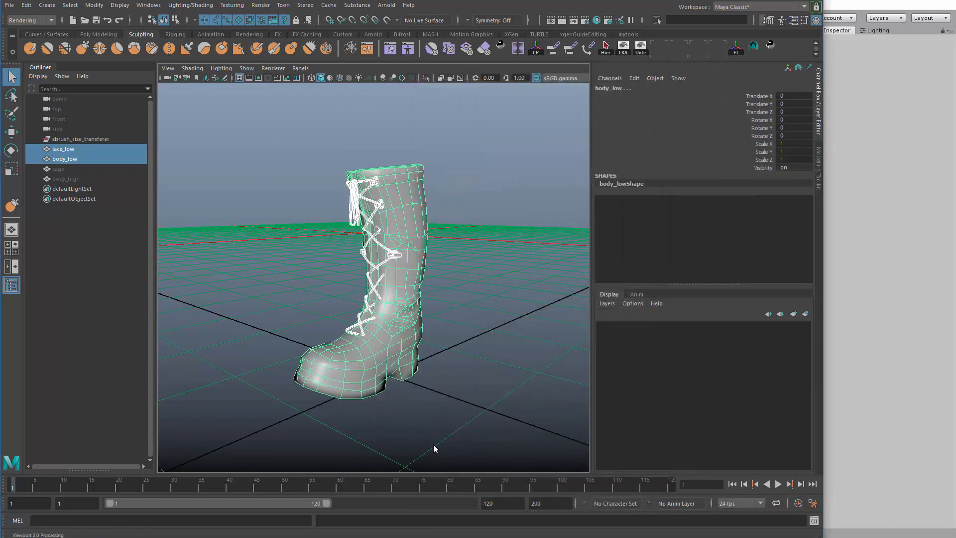
click(438, 155)
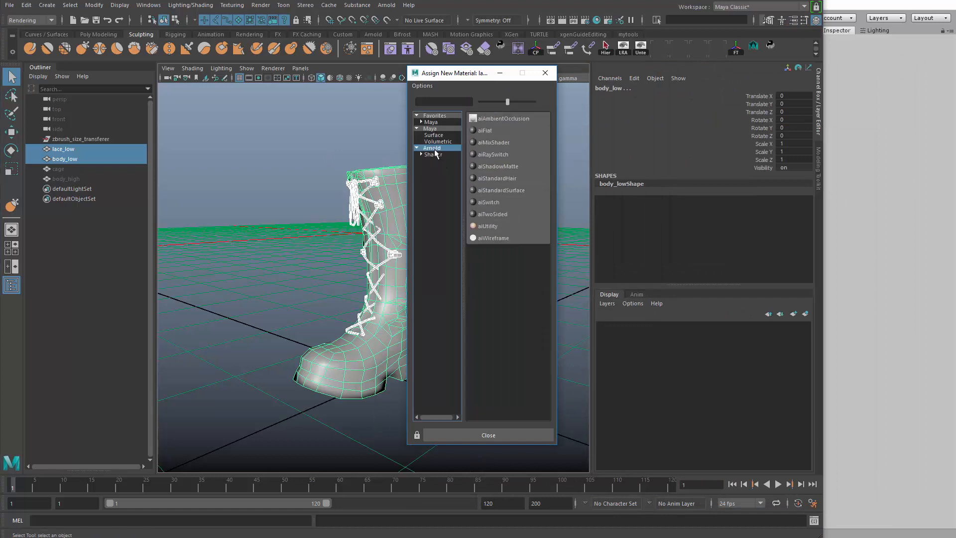
click(511, 192)
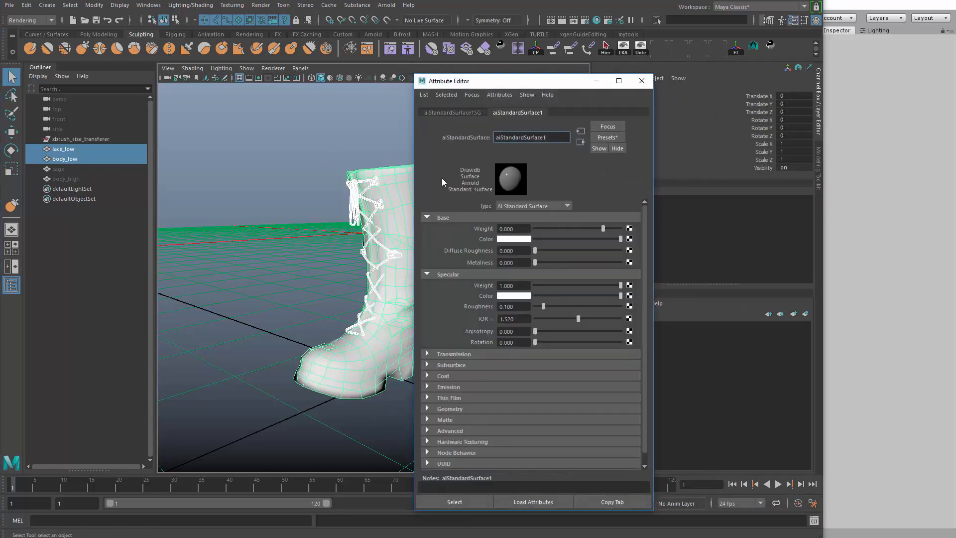
Rename the boot's new material to boot_mtl
double_click(549, 141)
text(boot_mtl)
key(Return)
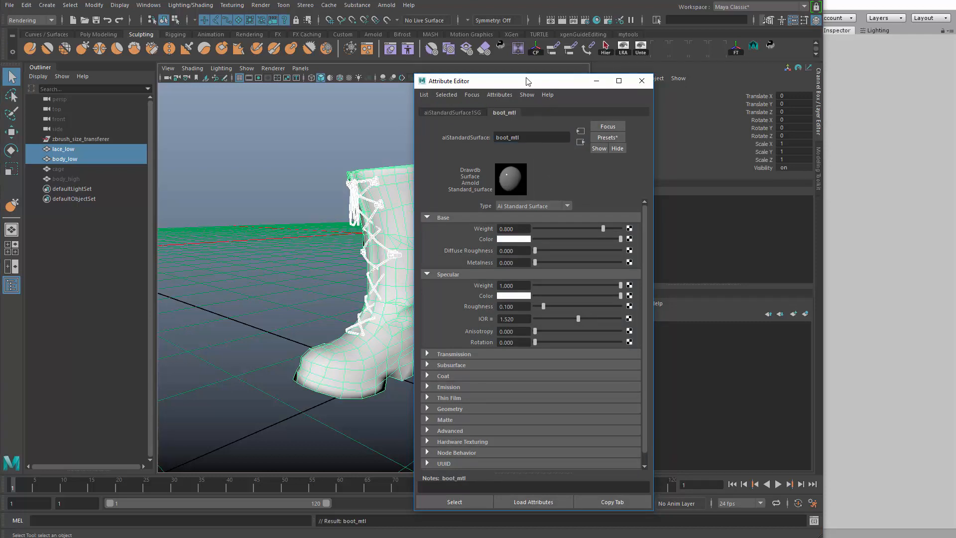
Open the Node Editor with an empty graph and size it to fit beside the Attribute Editor
drag(528, 81, 608, 65)
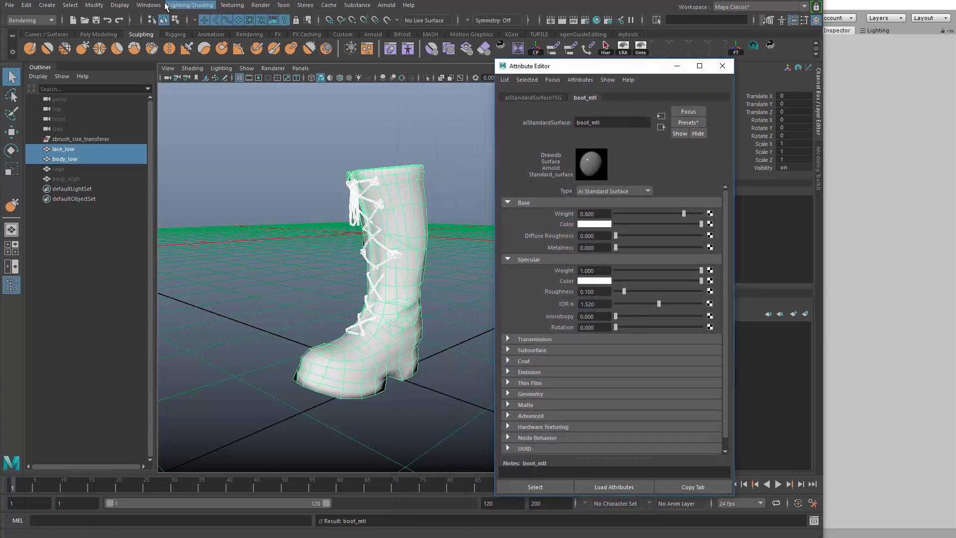
click(148, 5)
click(172, 122)
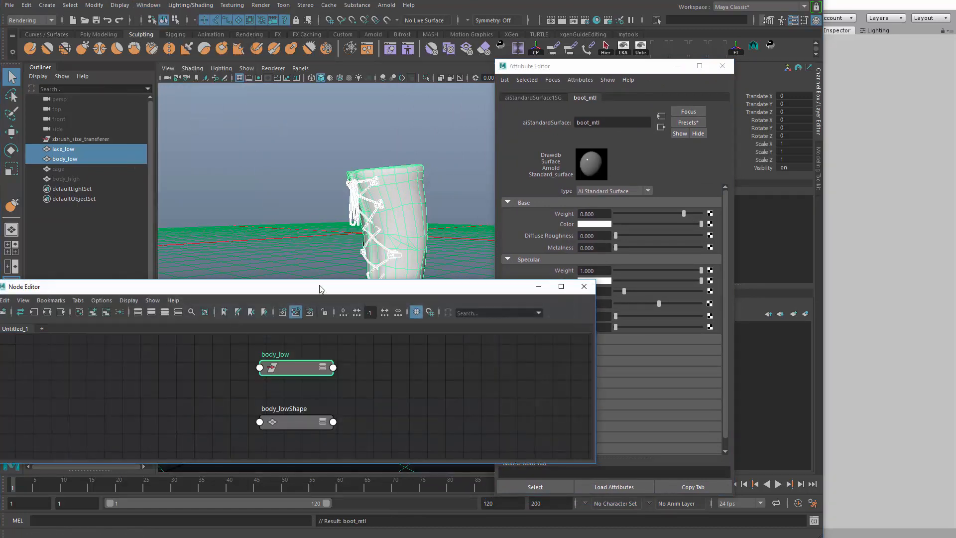
drag(320, 289, 366, 151)
click(126, 174)
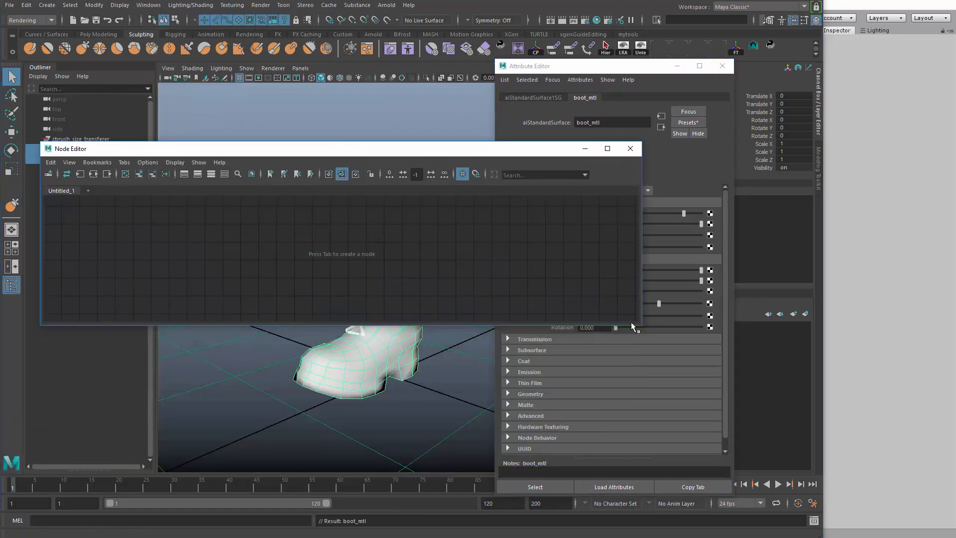
drag(633, 326, 399, 459)
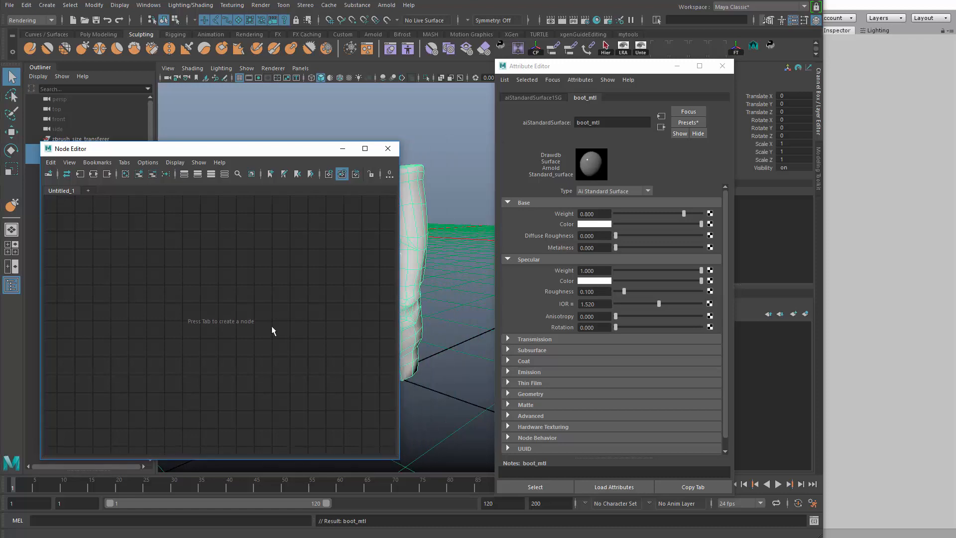
Select the boot_mtl material and add it to the Node Editor graph
click(548, 485)
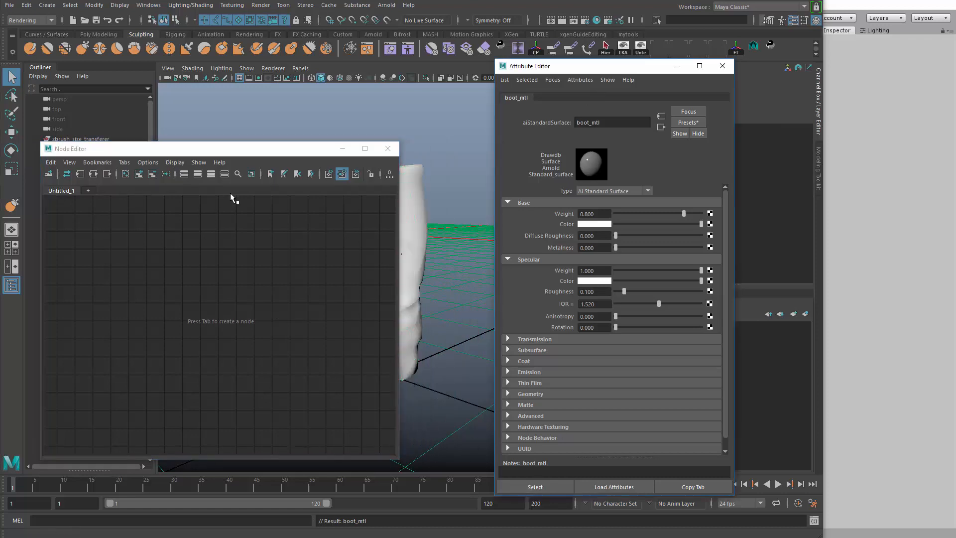
click(139, 175)
drag(259, 150, 353, 122)
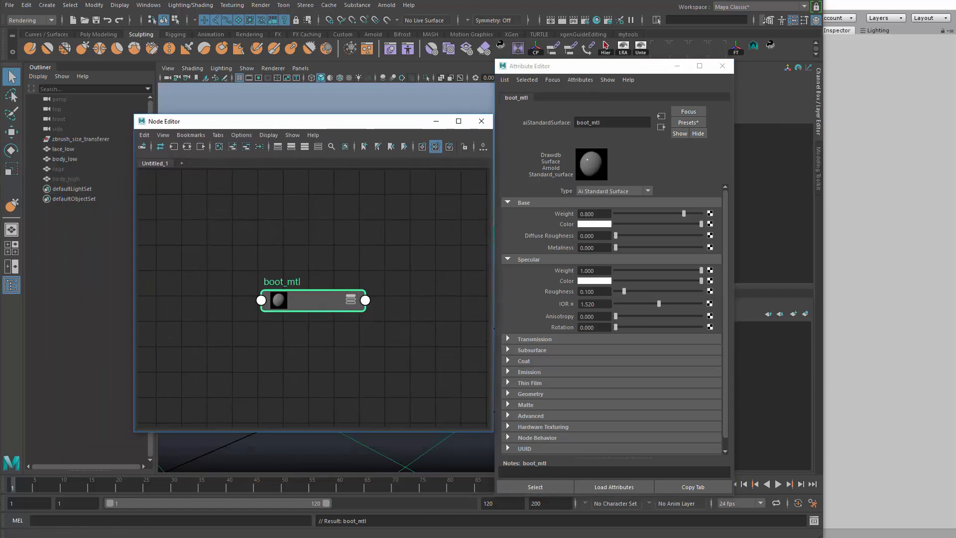
Import the Roughness, Metalness, BaseColor, Height and Normal images from arnold_textures into the graph and rearrange the nodes
drag(159, 279, 197, 284)
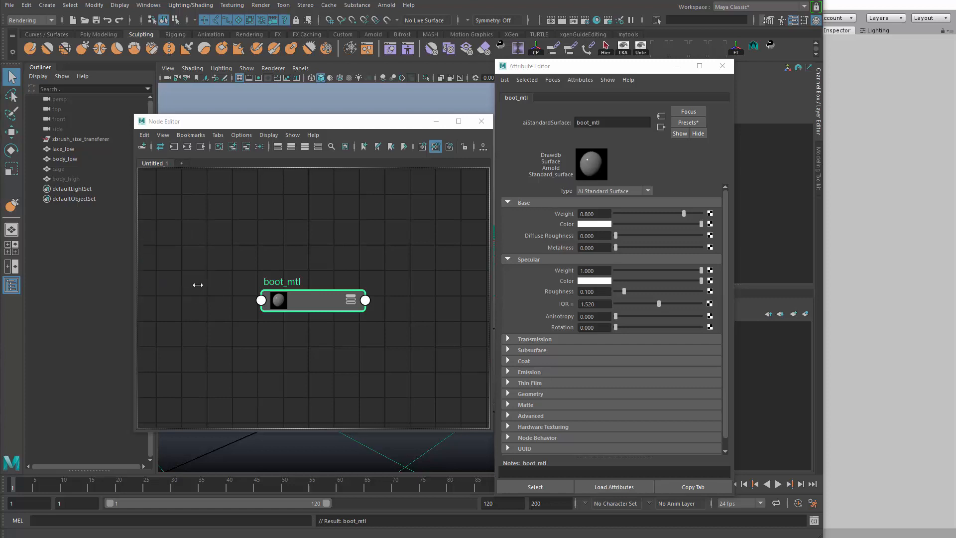
scroll(309, 313, down, 7)
alt+middle_drag(338, 246, 234, 224)
drag(201, 234, 361, 335)
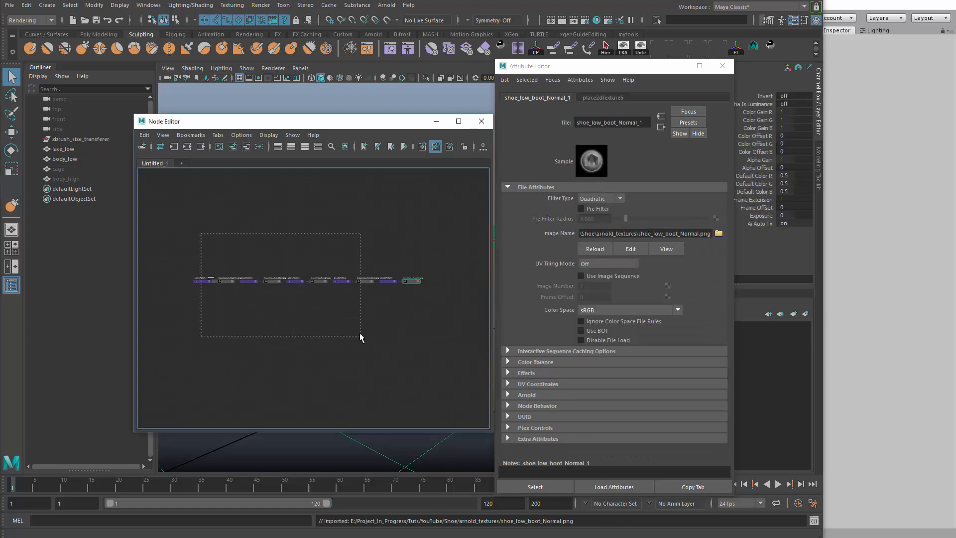
click(357, 331)
click(259, 147)
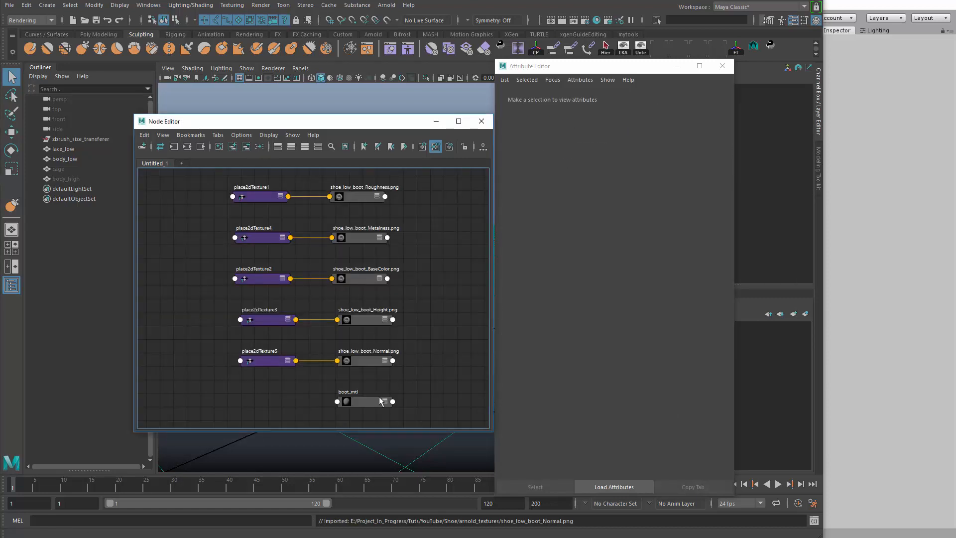
Move the boot_mtl node beside the texture nodes and space the Node Editor and Attribute Editor apart
drag(379, 400, 470, 275)
alt+middle_drag(467, 277, 371, 290)
drag(360, 115, 295, 58)
drag(598, 66, 655, 62)
Connect the shoe_low_boot_BaseColor texture to the Base Color of boot_mtl
alt+middle_drag(355, 152, 393, 175)
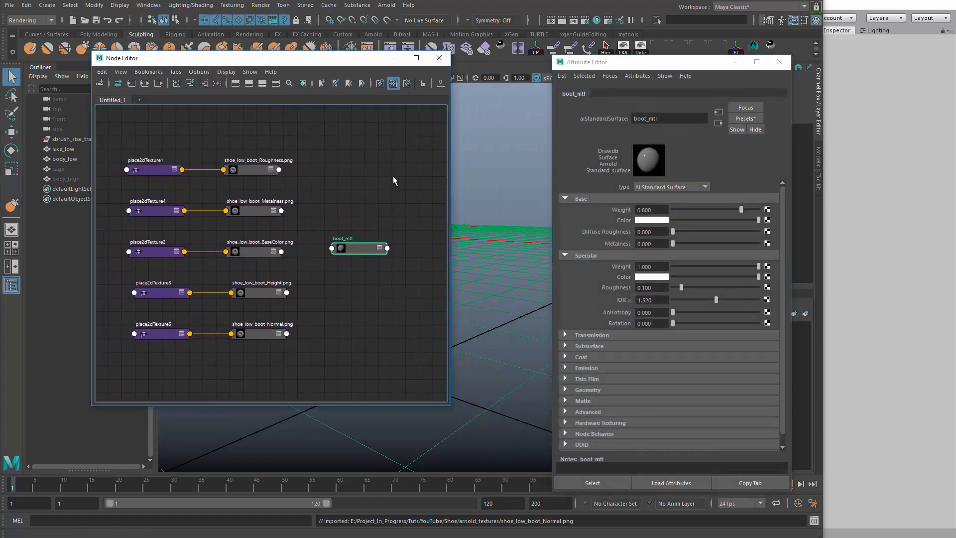
scroll(286, 174, up, 2)
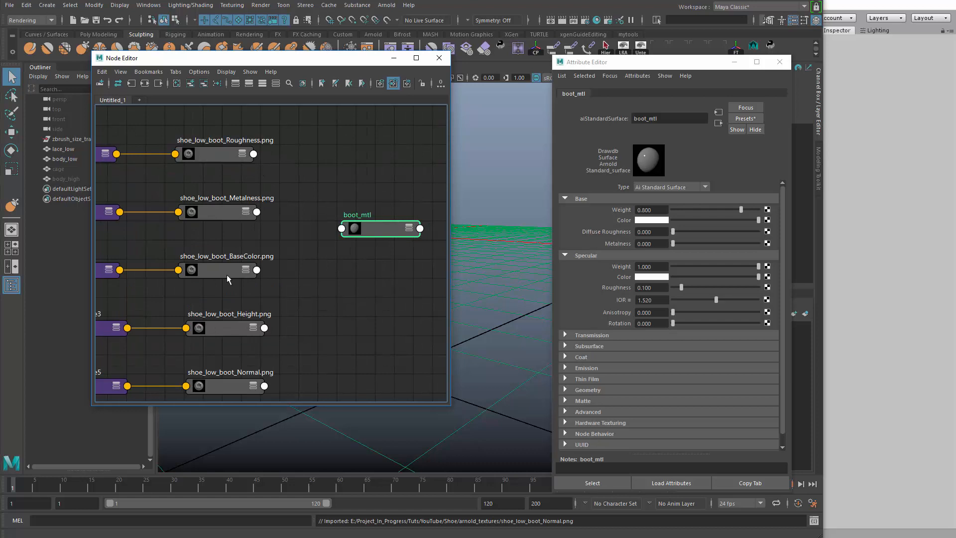
middle_drag(216, 270, 611, 220)
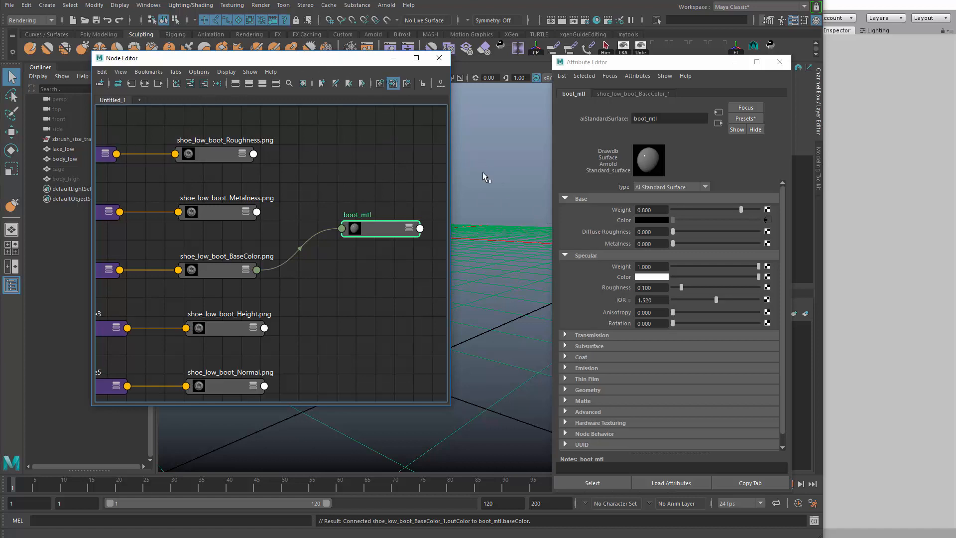
Turn on textured display in the viewport and reposition the Node Editor and the view to show the boot
alt+drag(490, 181, 482, 177)
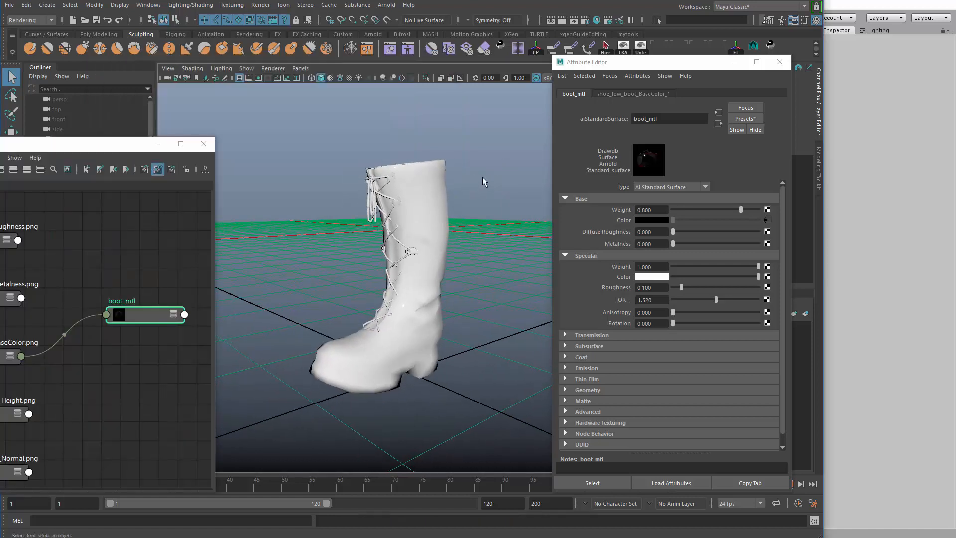
alt+drag(399, 304, 410, 303)
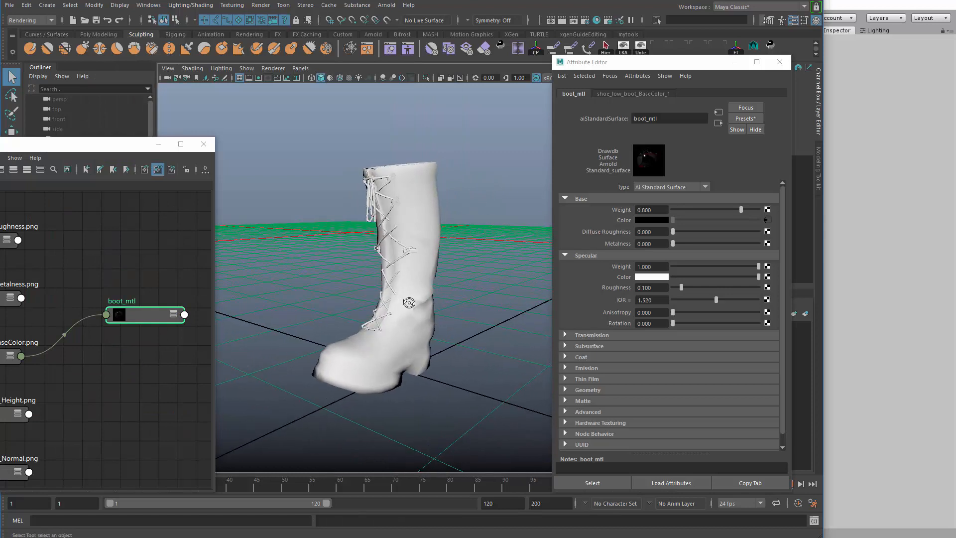
key(6)
drag(115, 149, 258, 68)
alt+middle_drag(456, 200, 530, 200)
alt+right_drag(460, 192, 486, 207)
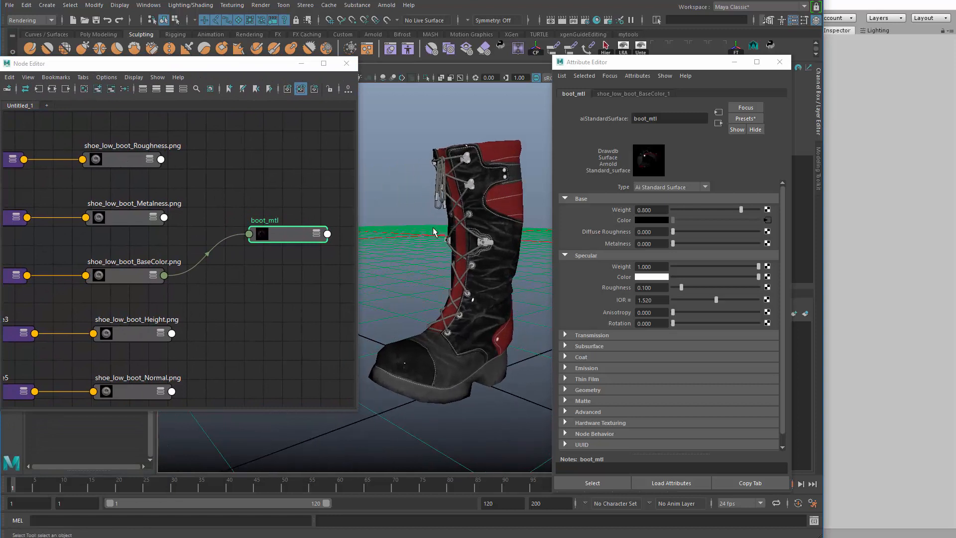
Expand the boot_mtl node to its connected attributes and position it beside the texture nodes
click(303, 237)
key(2)
drag(283, 233, 276, 193)
alt+middle_drag(263, 271, 265, 249)
scroll(607, 351, down, 1)
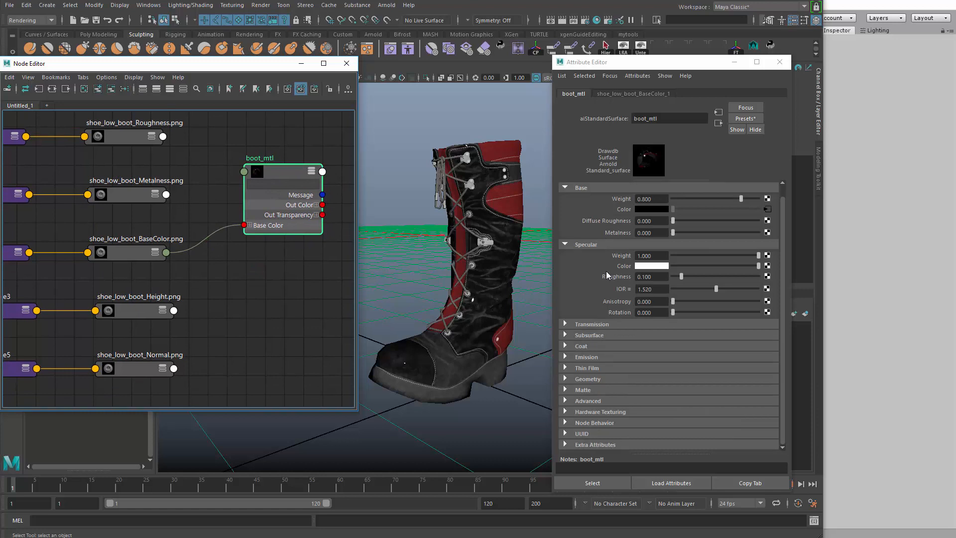
alt+middle_drag(207, 278, 220, 303)
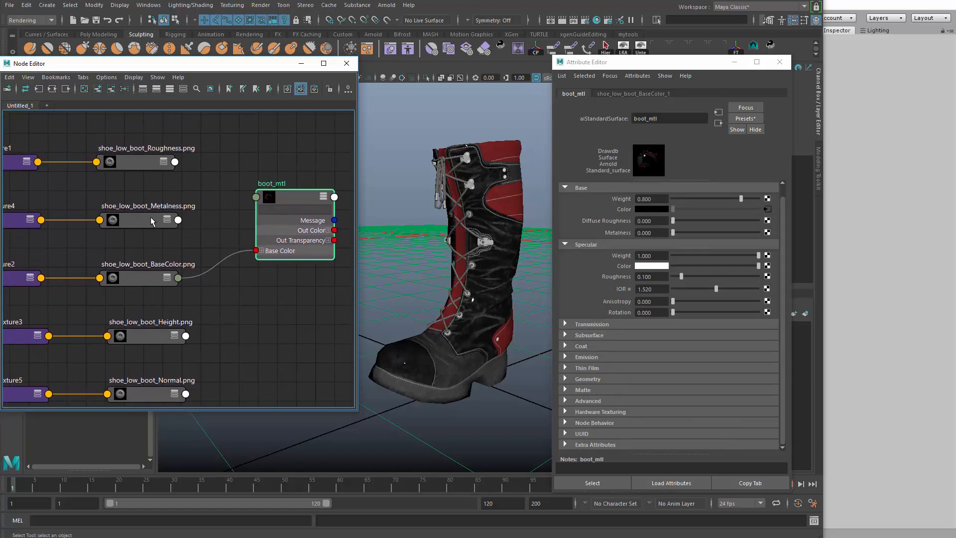
Move the Node Editor clear of the window edge and set the Metalness texture's color space to Raw
drag(179, 64, 236, 74)
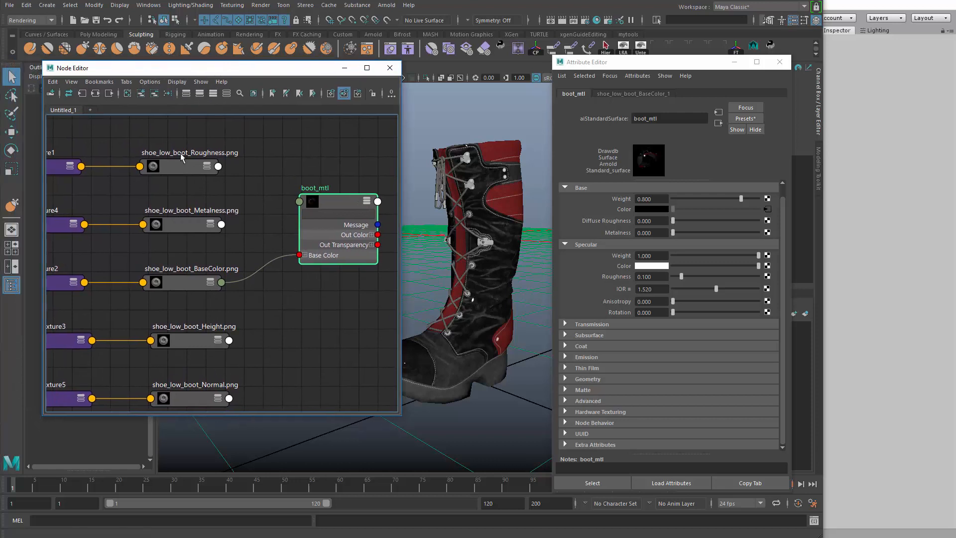
click(178, 230)
click(705, 314)
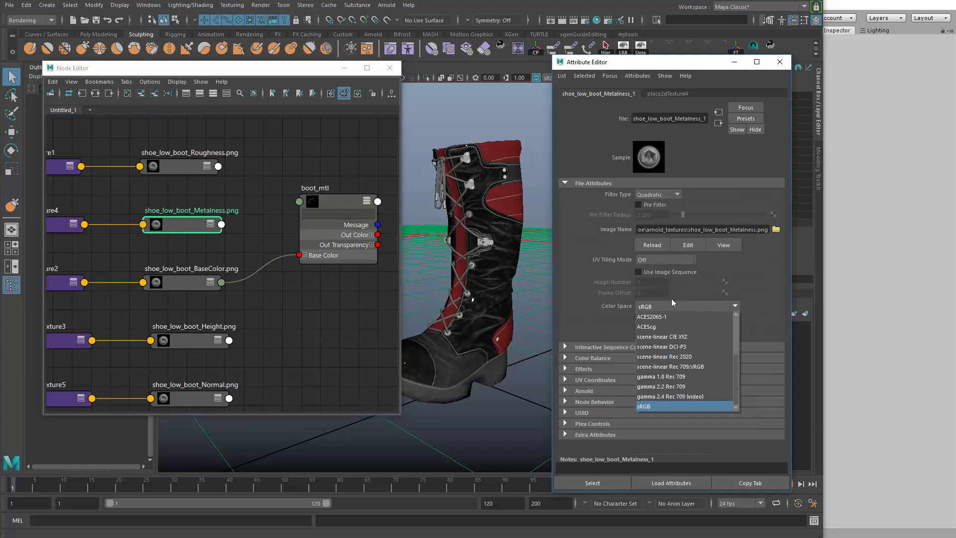
scroll(665, 369, up, 3)
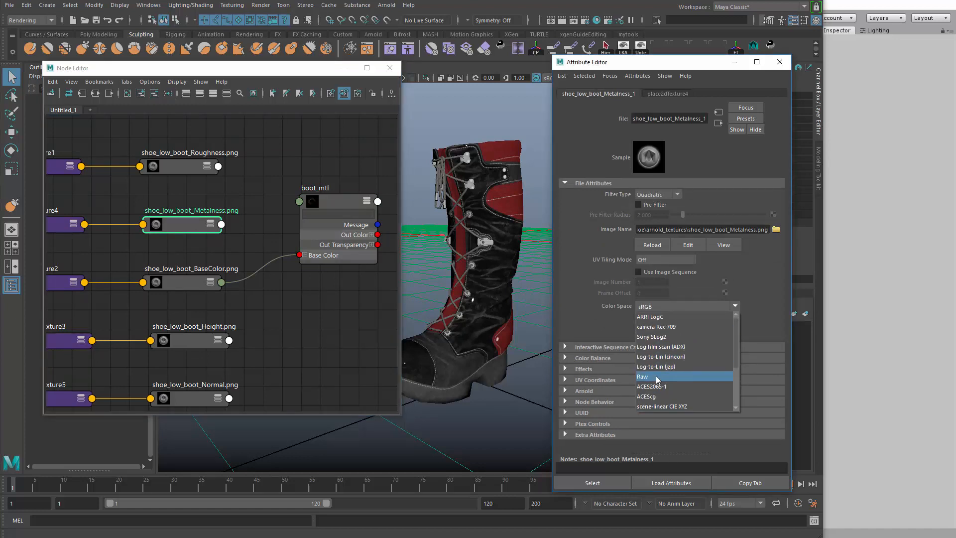
click(662, 377)
Connect the shoe_low_boot_Metalness texture to the Metalness of boot_mtl and move the material node up in the graph
click(333, 201)
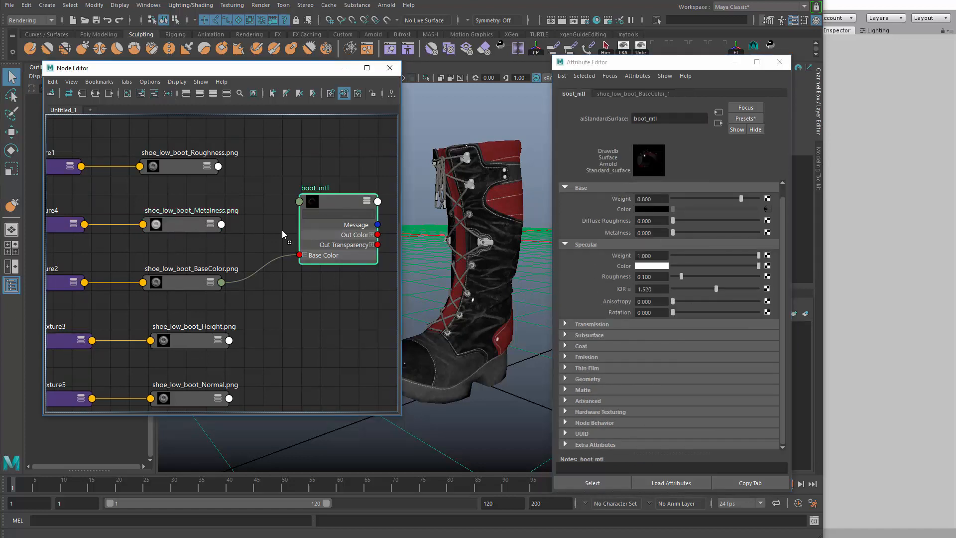
middle_drag(610, 235, 609, 235)
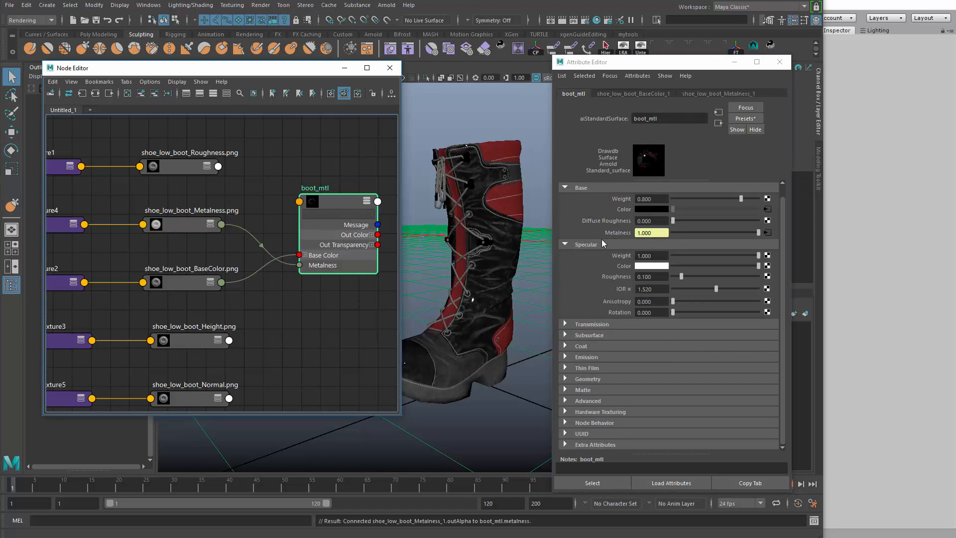
drag(334, 201, 337, 167)
Enable Alpha Is Luminance in the color balance settings of the Metalness texture
click(189, 230)
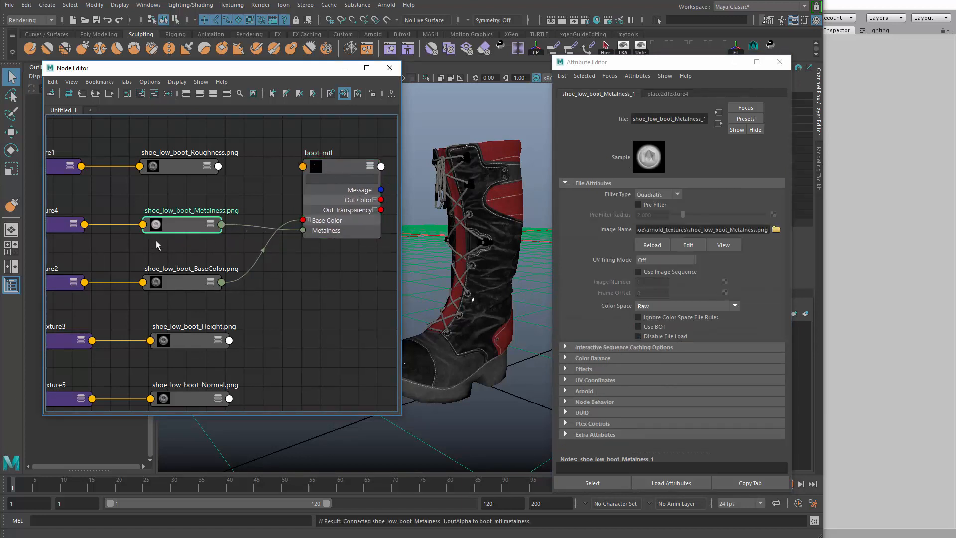
key(3)
drag(171, 274, 171, 258)
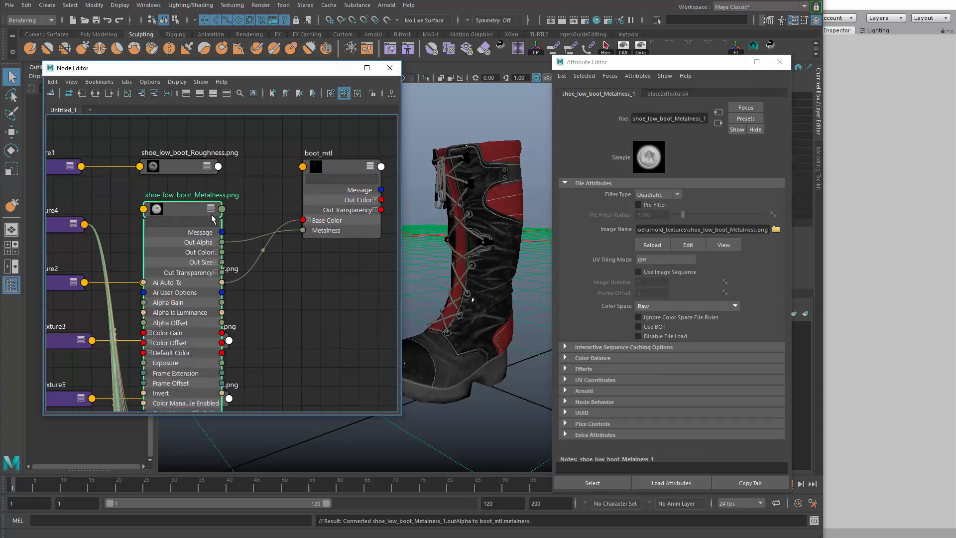
key(1)
click(589, 359)
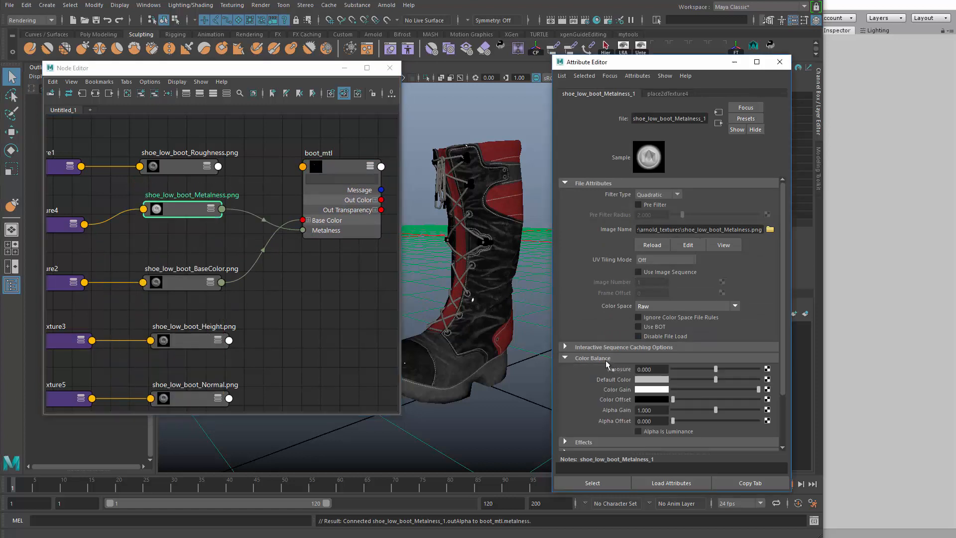
scroll(606, 360, down, 3)
click(654, 372)
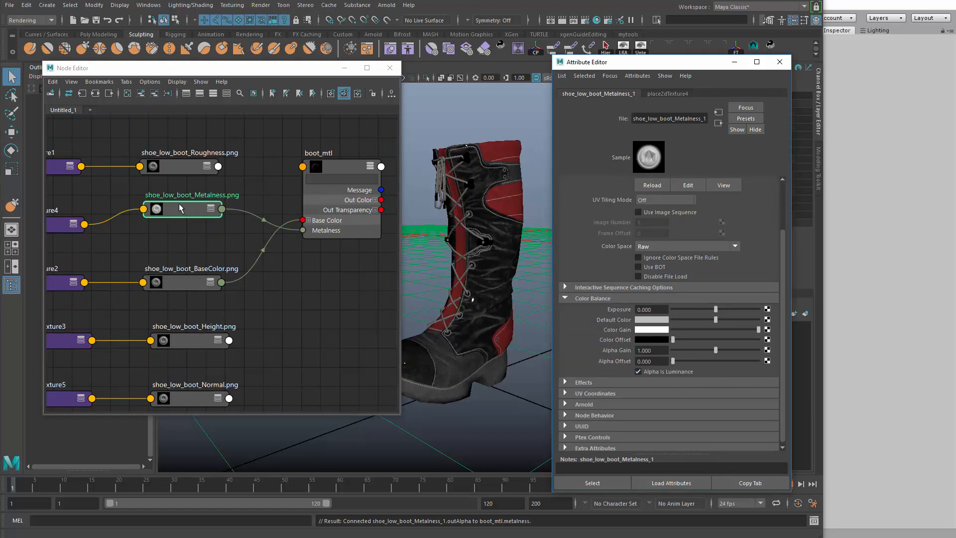
Realign the Metalness and boot_mtl nodes and connect the shoe_low_boot_Roughness texture to the material's Specular Roughness
click(188, 216)
key(3)
key(1)
drag(188, 210, 188, 221)
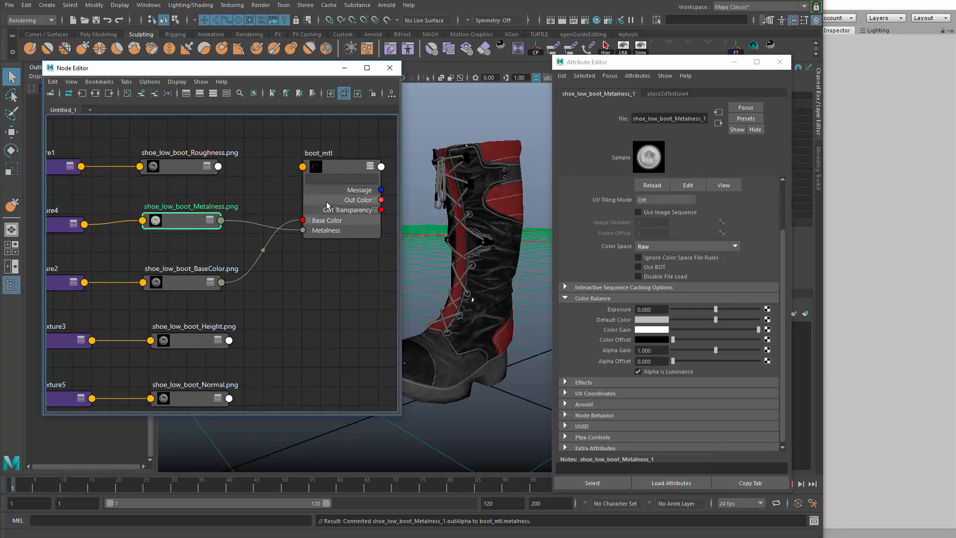
click(327, 198)
drag(327, 197, 327, 185)
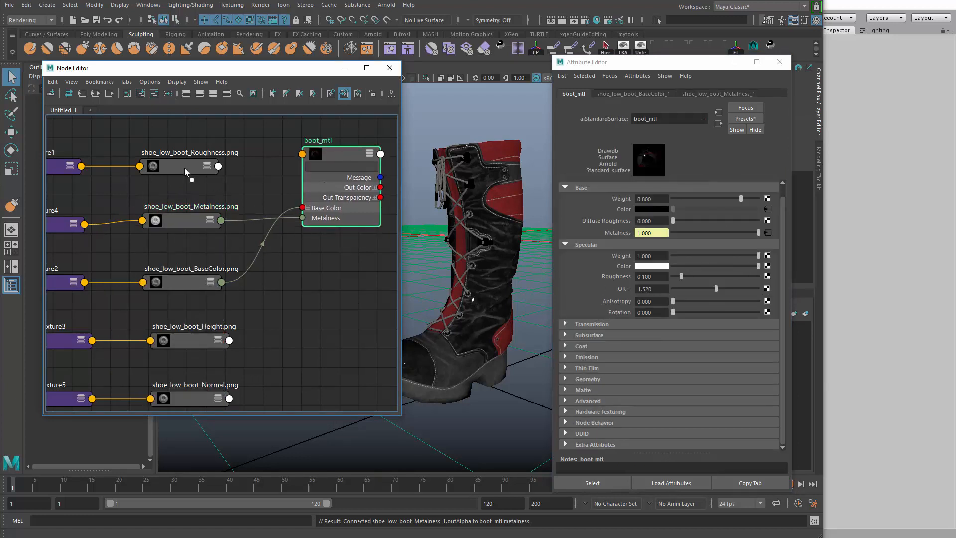
mouse_move(185, 169)
middle_down()
mouse_move(617, 291)
mouse_move(622, 278)
middle_up()
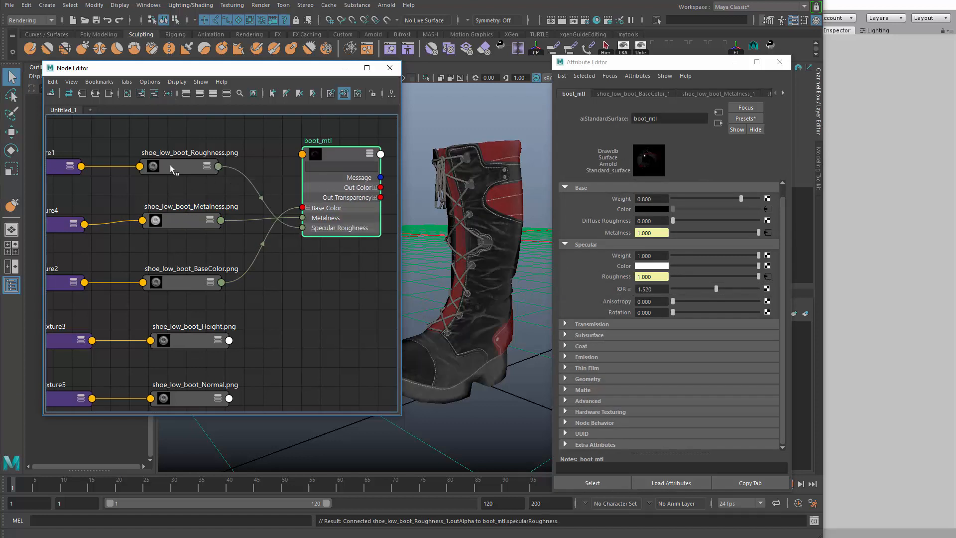
Set the color space of the Roughness texture to Raw
click(192, 165)
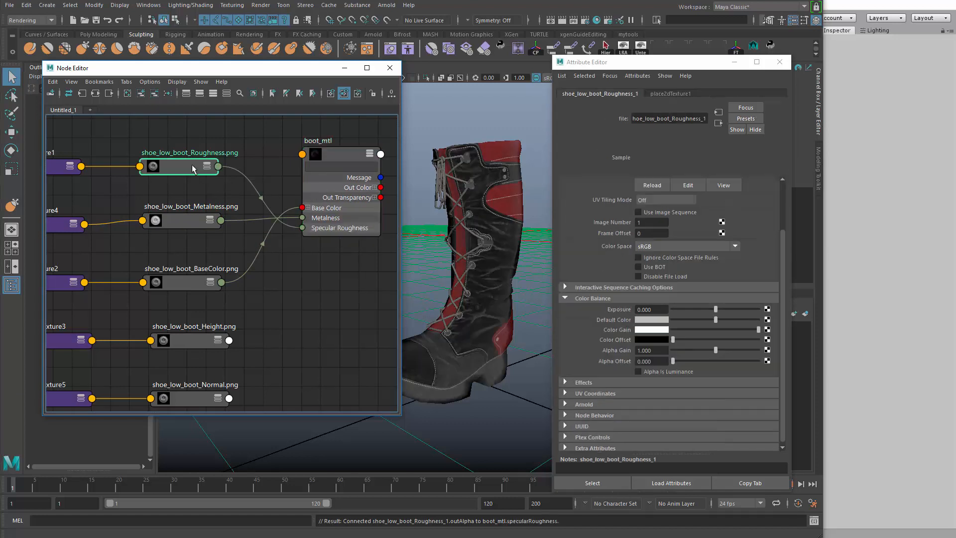
scroll(655, 261, up, 2)
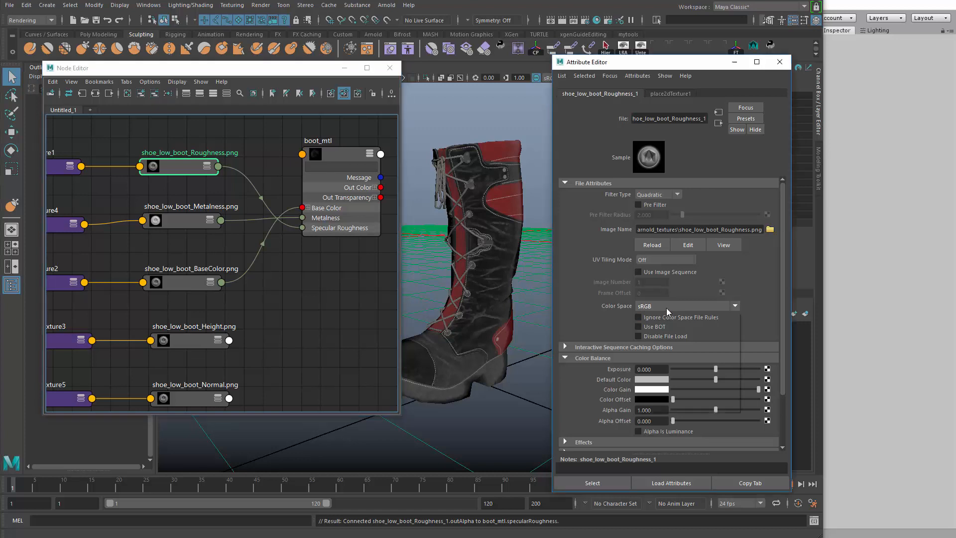
click(667, 306)
scroll(659, 370, down, 2)
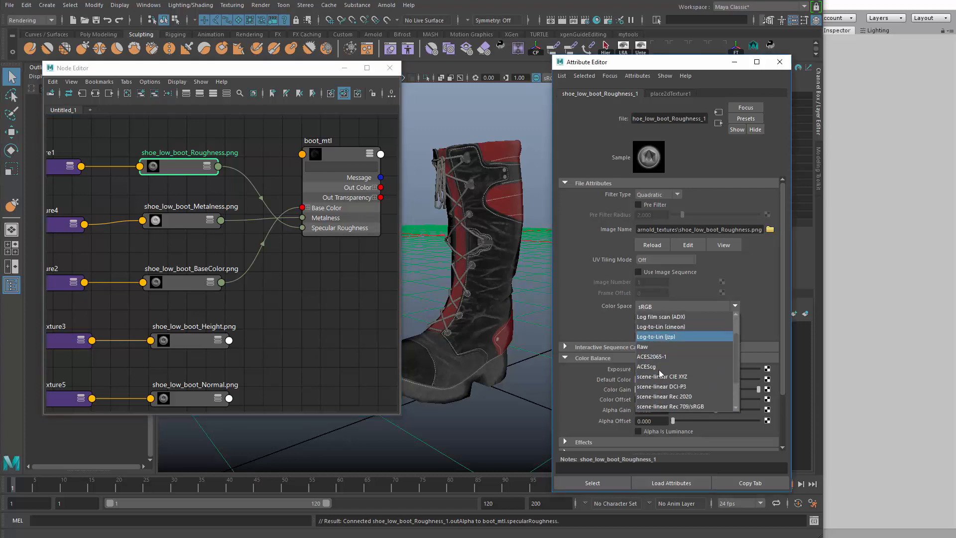
click(672, 345)
scroll(668, 378, down, 3)
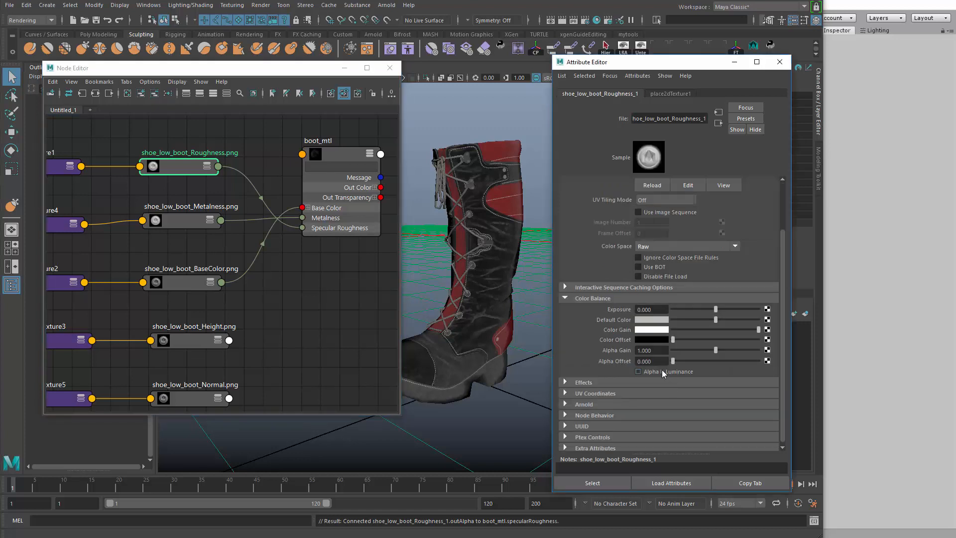
Connect the shoe_low_boot_Normal texture to the bump mapping in boot_mtl's Geometry attributes
alt+middle_drag(302, 267, 298, 242)
click(314, 156)
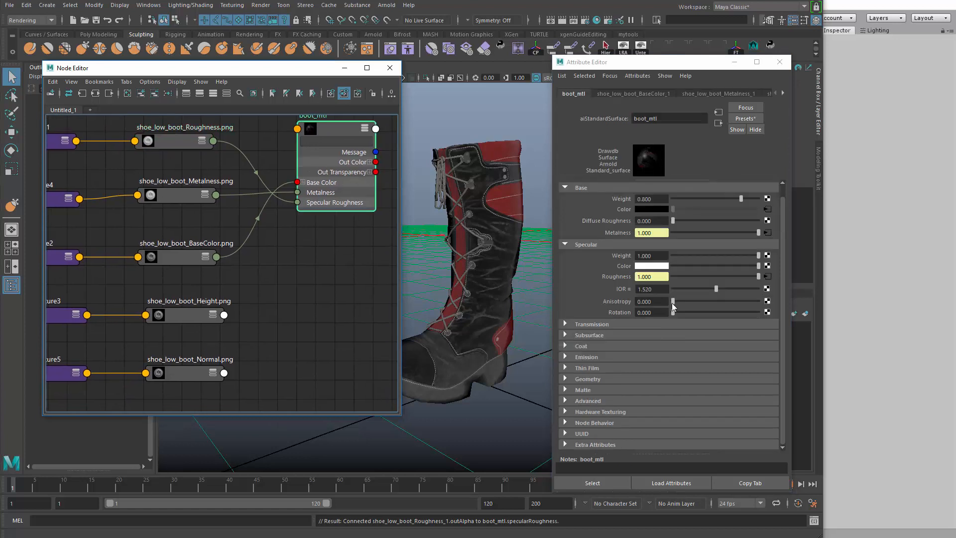
alt+middle_drag(270, 285, 273, 289)
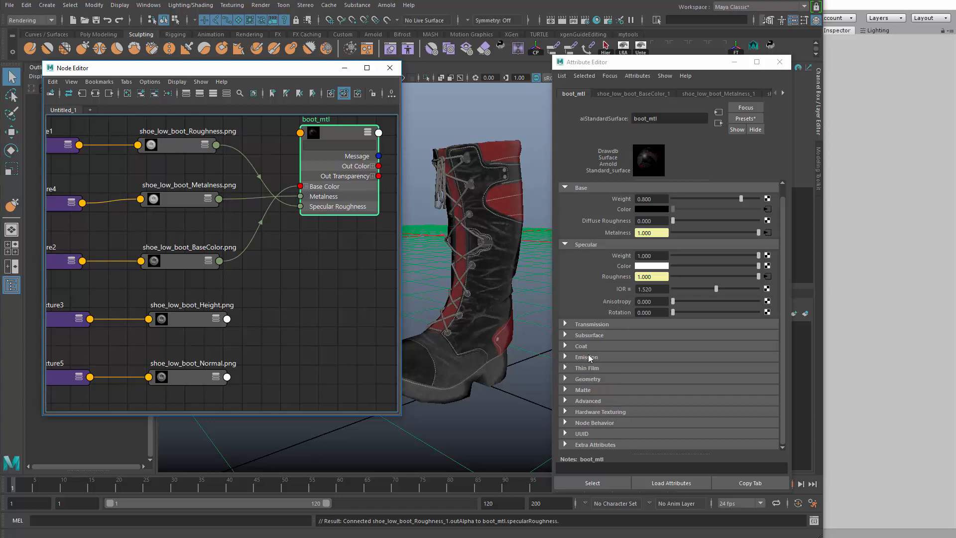
click(588, 384)
middle_drag(199, 382, 597, 410)
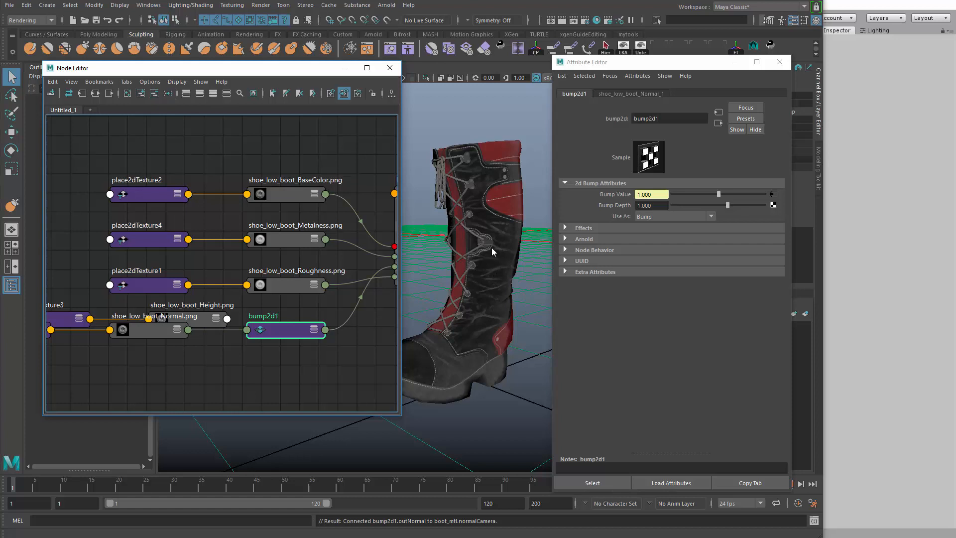
Set the bump2d1 node to be used as Tangent Space Normals
mouse_move(495, 253)
alt+mouse_down()
mouse_move(347, 119)
mouse_move(348, 95)
mouse_move(532, 231)
mouse_move(566, 224)
alt+mouse_up()
click(658, 215)
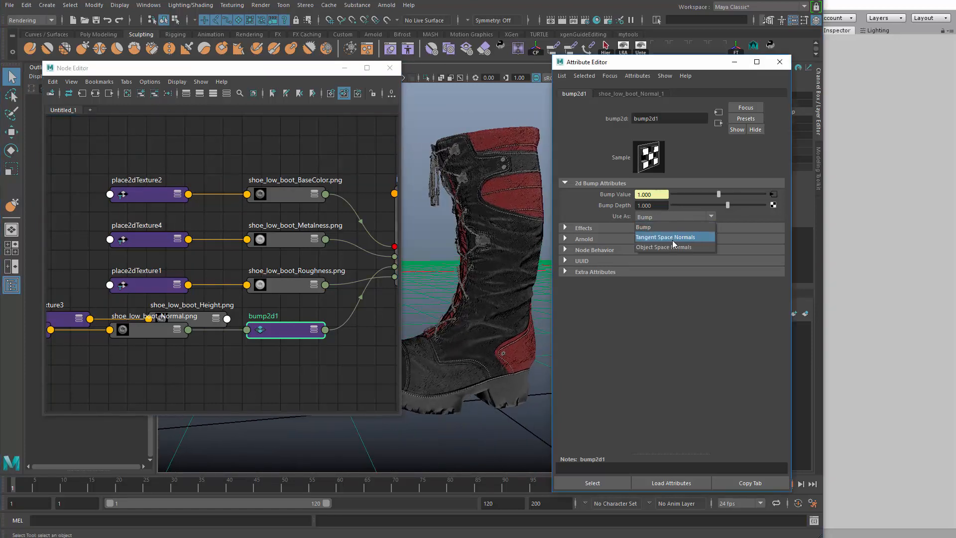
click(671, 240)
Separate the overlapping Height and Normal texture nodes and their place2dTexture nodes in the graph
click(249, 375)
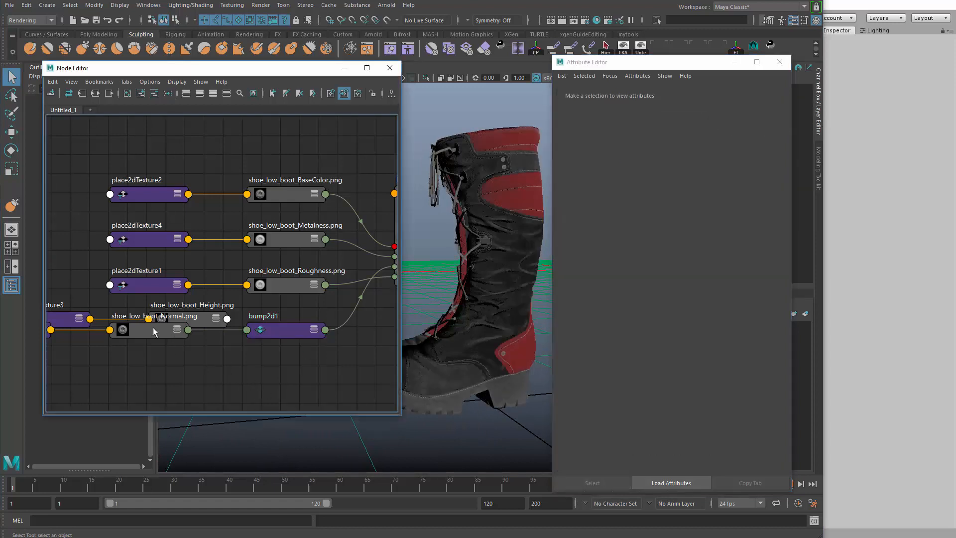
drag(152, 330, 185, 370)
drag(167, 319, 122, 303)
alt+middle_drag(142, 344, 317, 340)
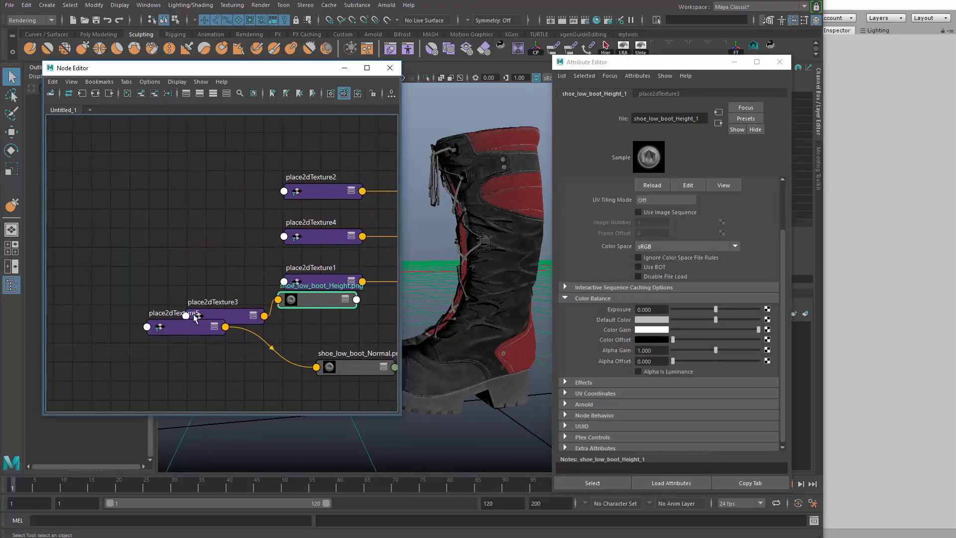
drag(194, 326, 181, 358)
drag(219, 317, 150, 306)
drag(319, 300, 256, 313)
alt+middle_drag(327, 326, 144, 319)
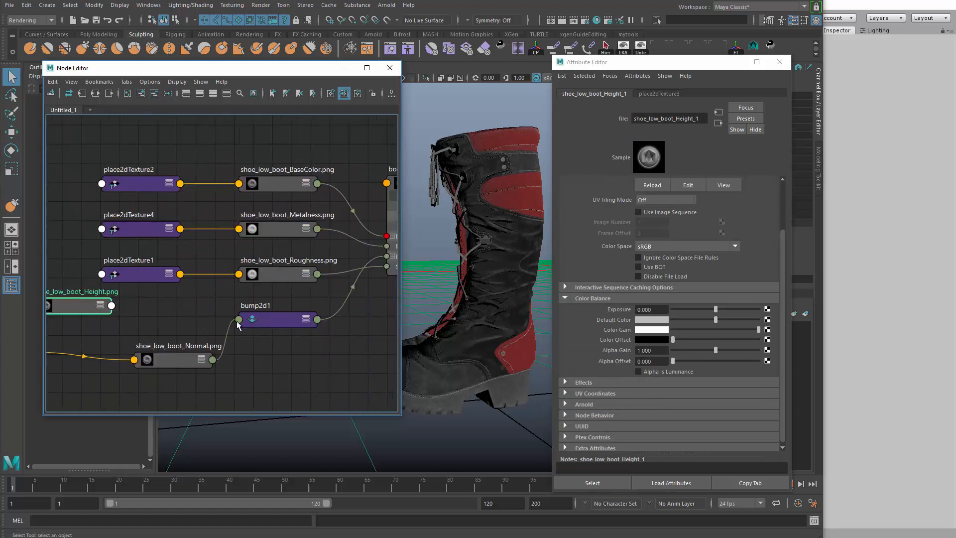
Set the color space of the Normal texture to Raw
click(251, 322)
click(172, 361)
click(671, 254)
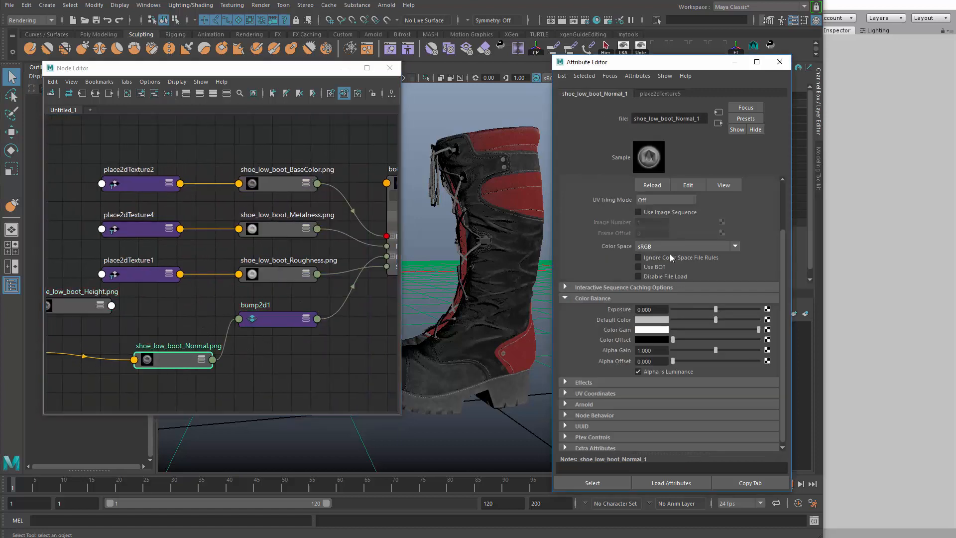
click(667, 247)
scroll(669, 310, up, 3)
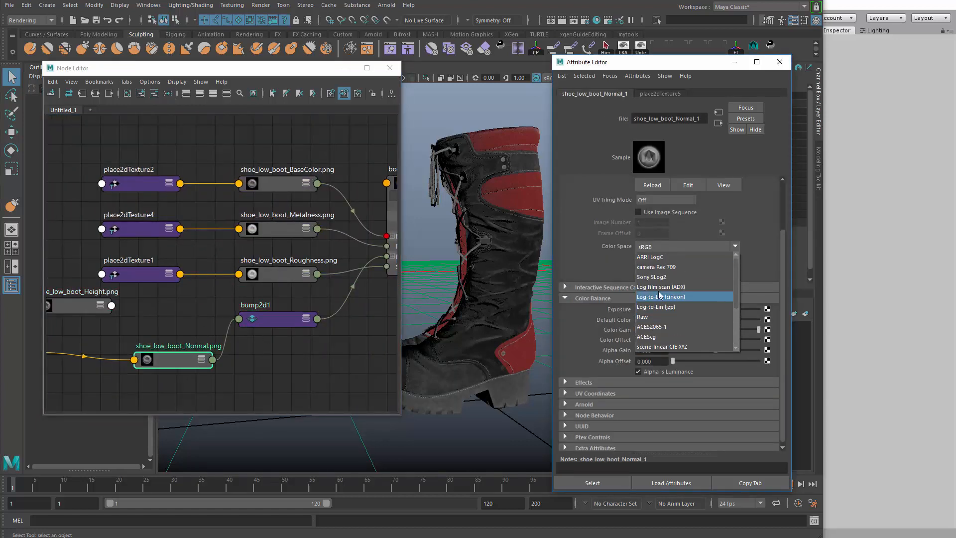
click(642, 317)
Close the Attribute Editor and Node Editor and reframe the boot in the viewport
mouse_move(503, 277)
alt+mouse_down()
mouse_move(550, 280)
mouse_move(503, 288)
mouse_move(515, 279)
mouse_move(516, 293)
mouse_move(489, 285)
alt+mouse_up()
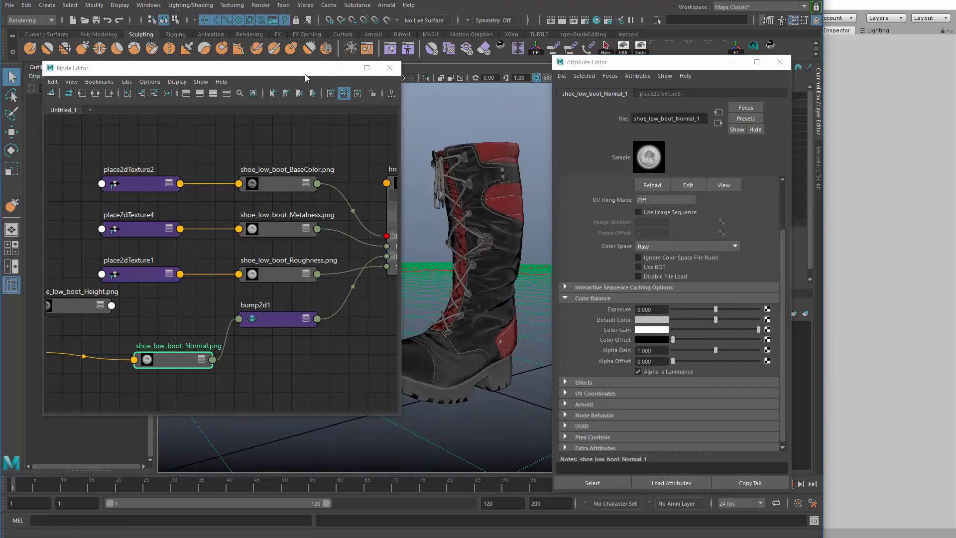
drag(305, 74, 211, 83)
click(780, 62)
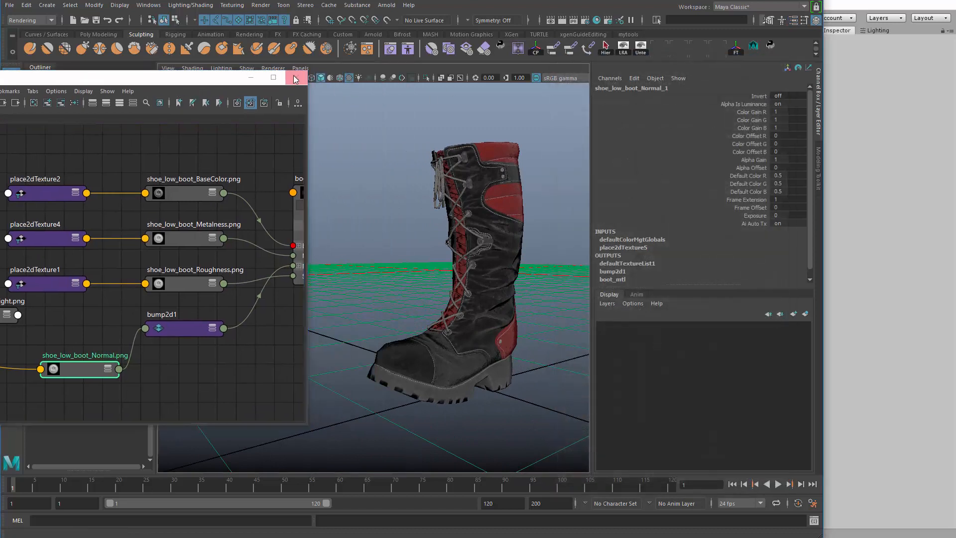
click(296, 77)
alt+drag(341, 175, 495, 132)
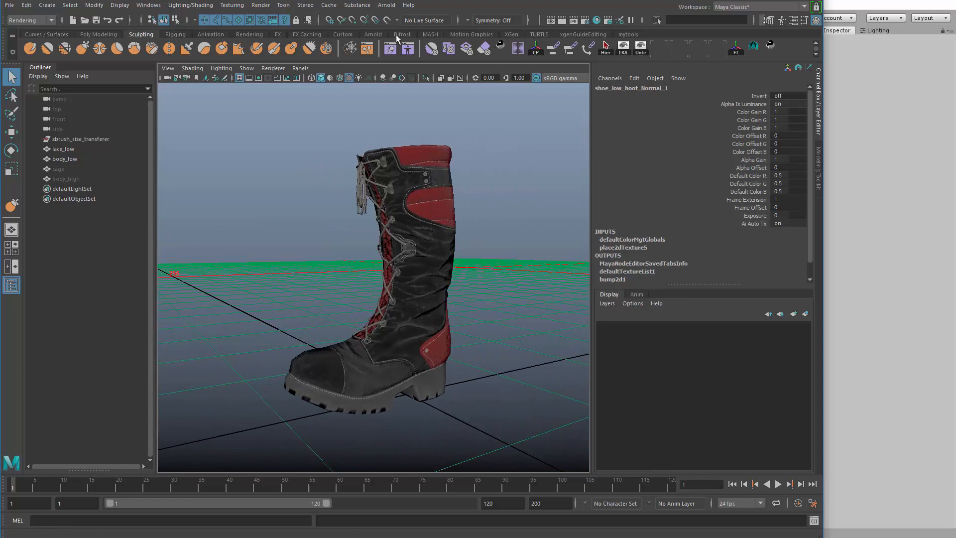
Create an Arnold SkyDome light around the boot
click(373, 34)
alt+drag(299, 160, 249, 175)
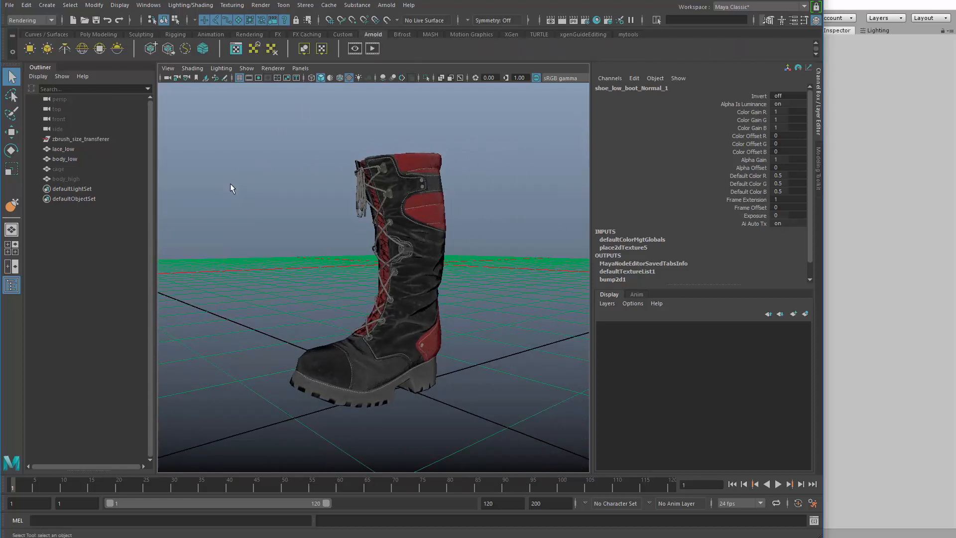
click(83, 49)
scroll(388, 239, up, 6)
alt+drag(274, 217, 442, 244)
Open the attributes of aiSkyDomeLight1 and assign a File texture to the light's color
click(57, 190)
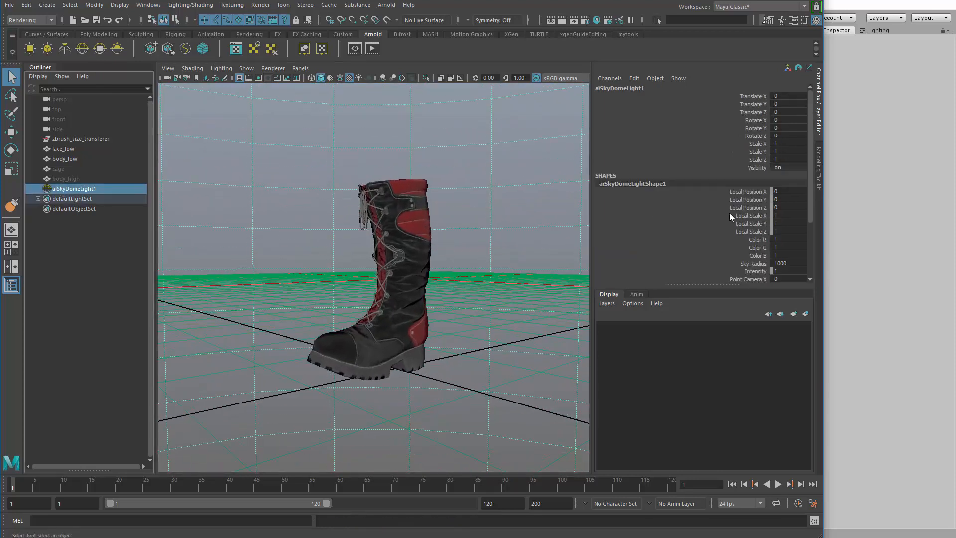
drag(811, 197, 799, 212)
key(ctrl+a)
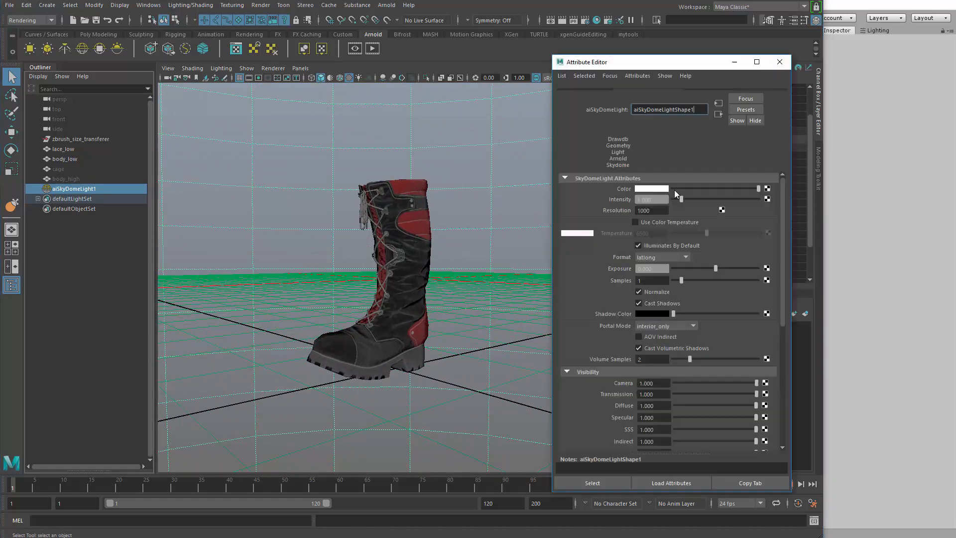
click(767, 198)
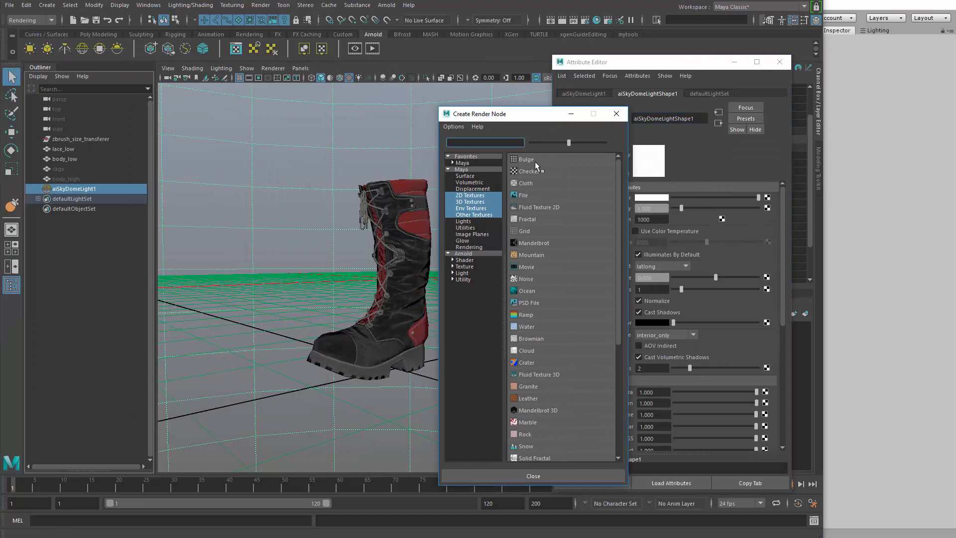
click(546, 195)
Browse for the File texture's image in C:\Program Files\Allegorithmic\Substance Painter
click(771, 230)
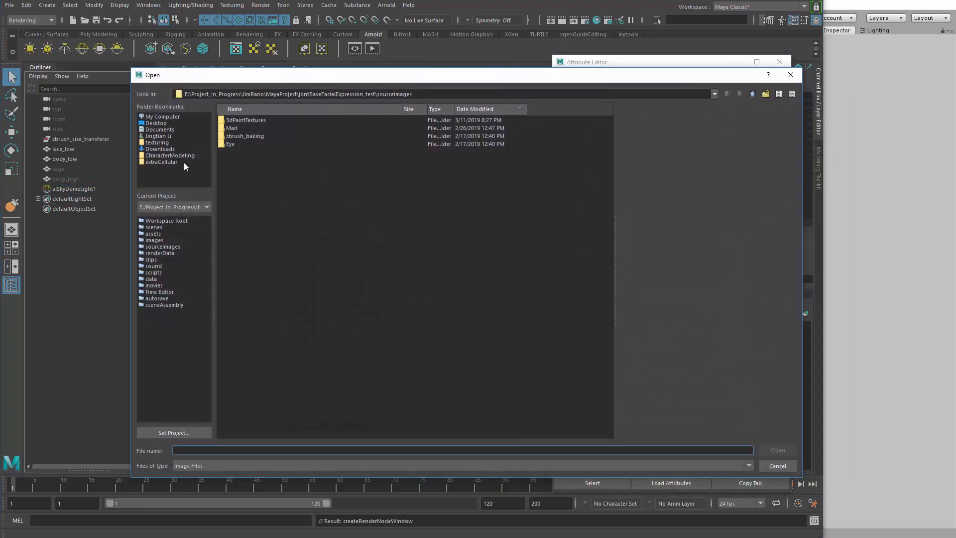
click(162, 117)
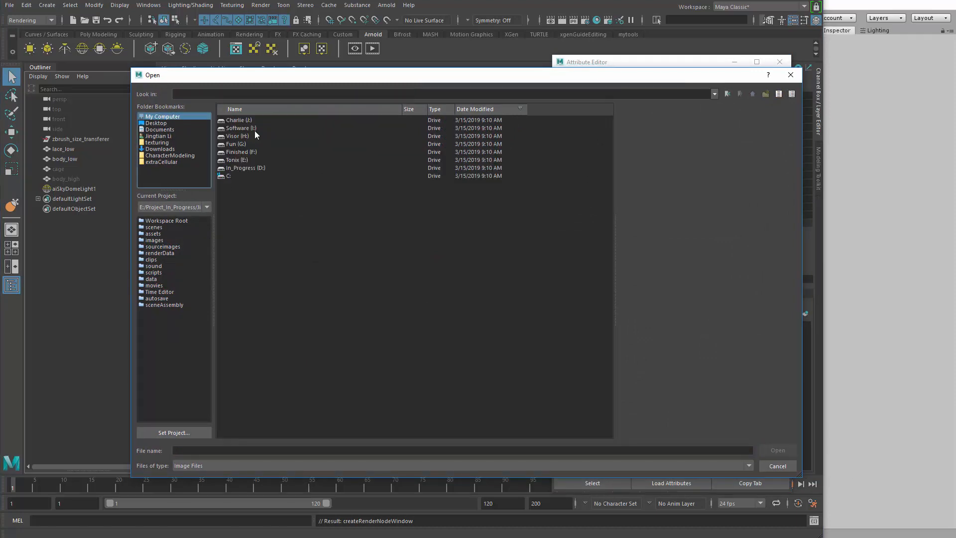
double_click(237, 176)
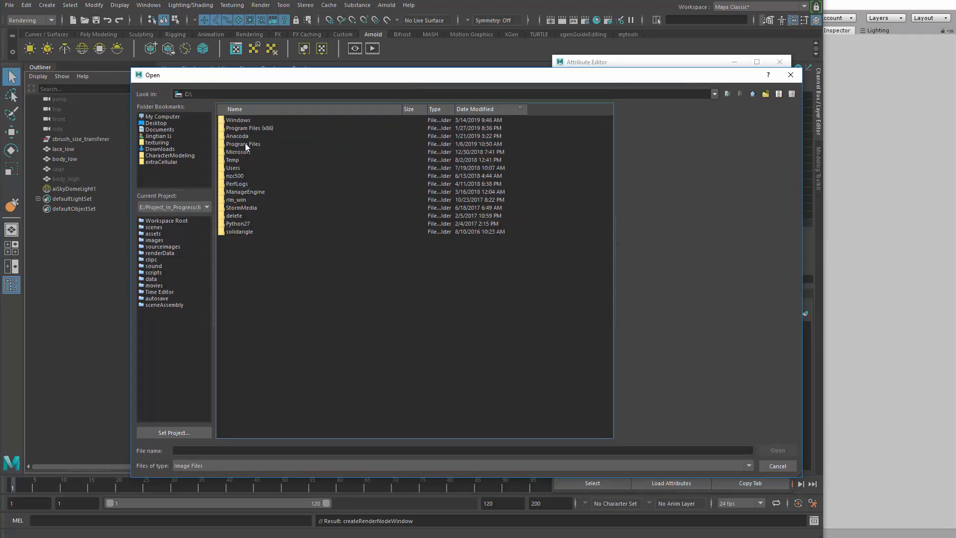
click(246, 144)
double_click(246, 144)
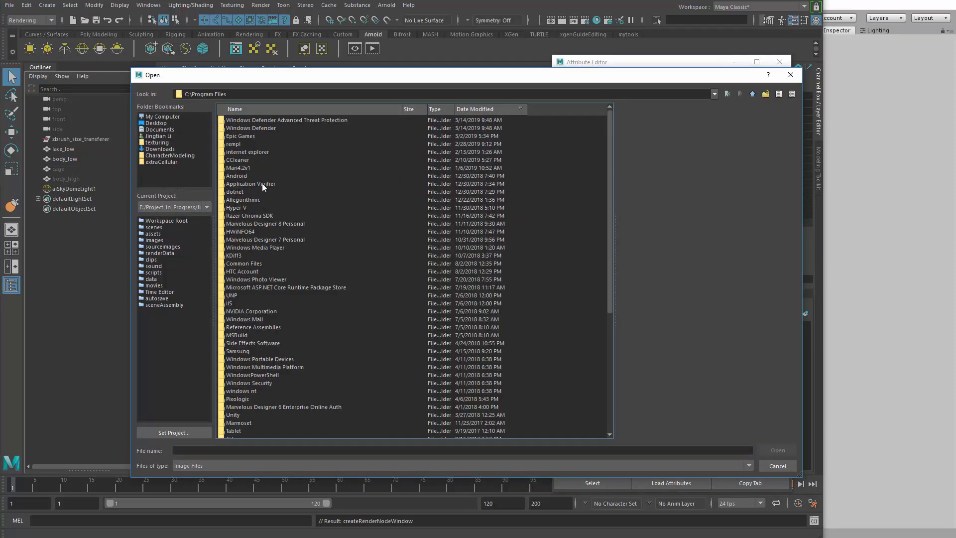
double_click(269, 199)
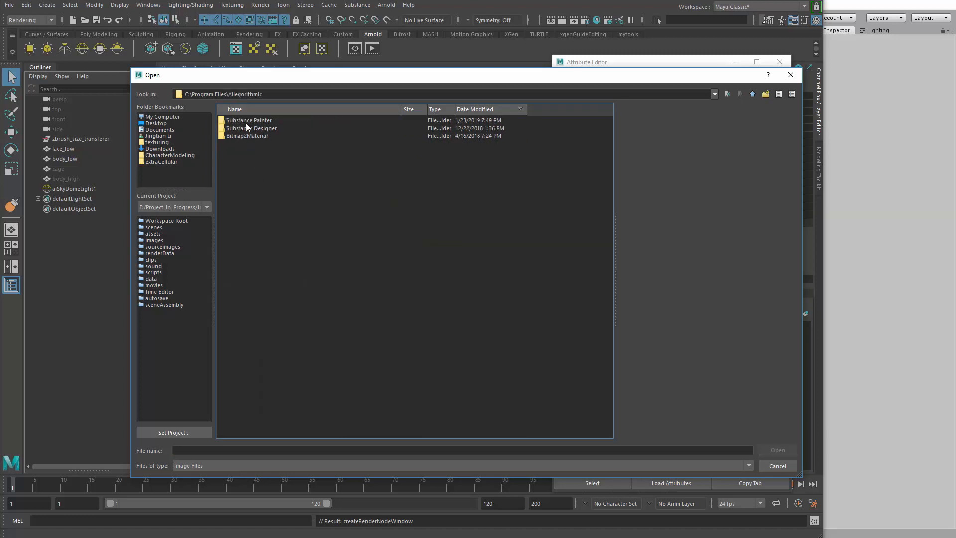
double_click(272, 121)
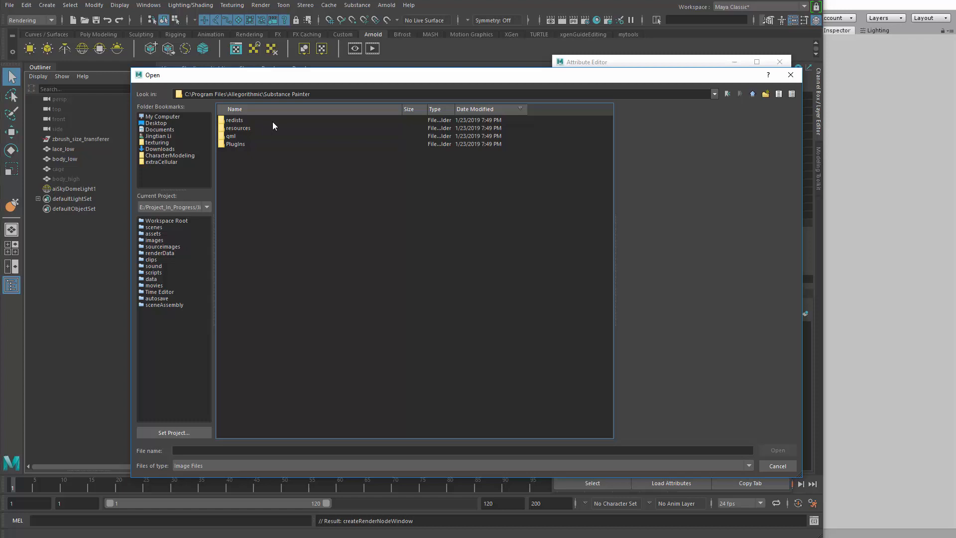
Load Panorama.hdr from Substance Painter's resources\shelf\allegorithmic\environments\Exterior folder as the sky dome light's color image
double_click(243, 128)
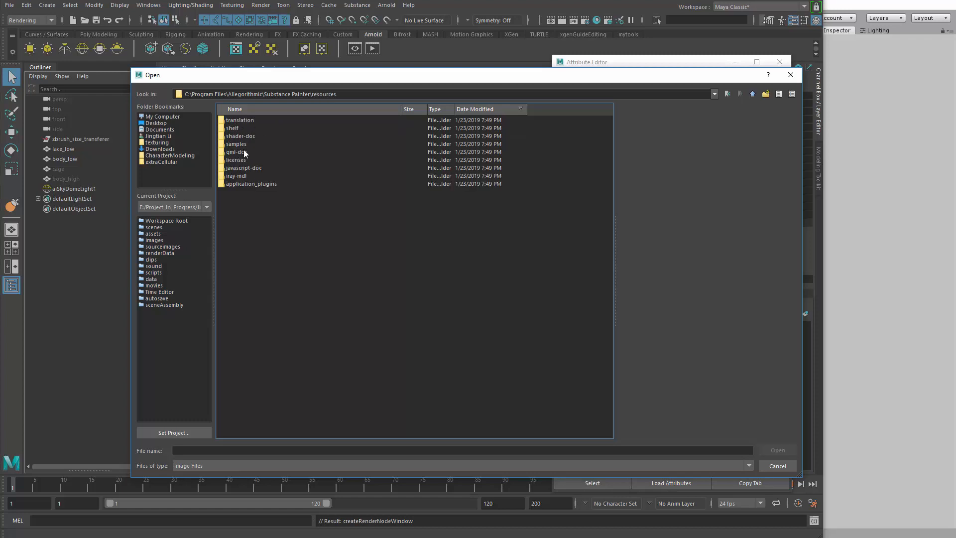
double_click(238, 128)
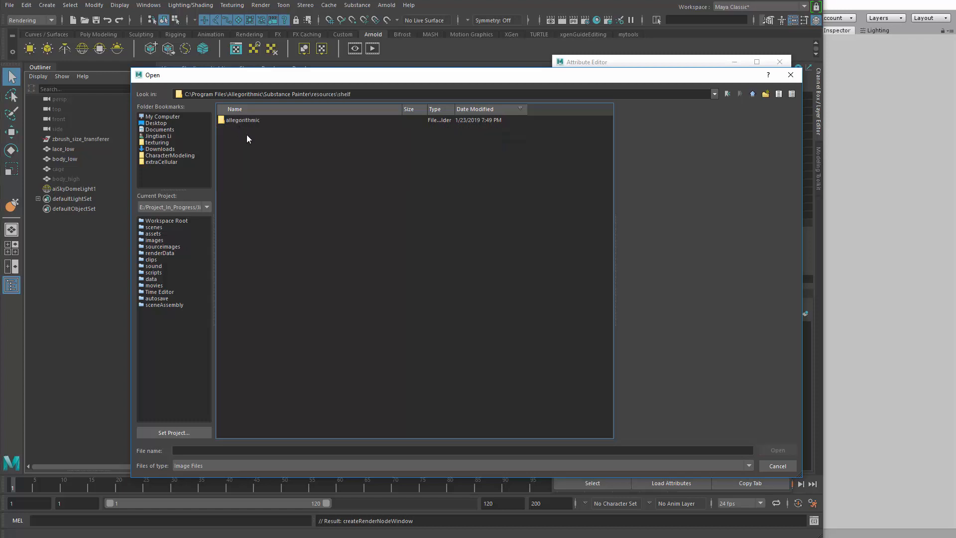
double_click(248, 120)
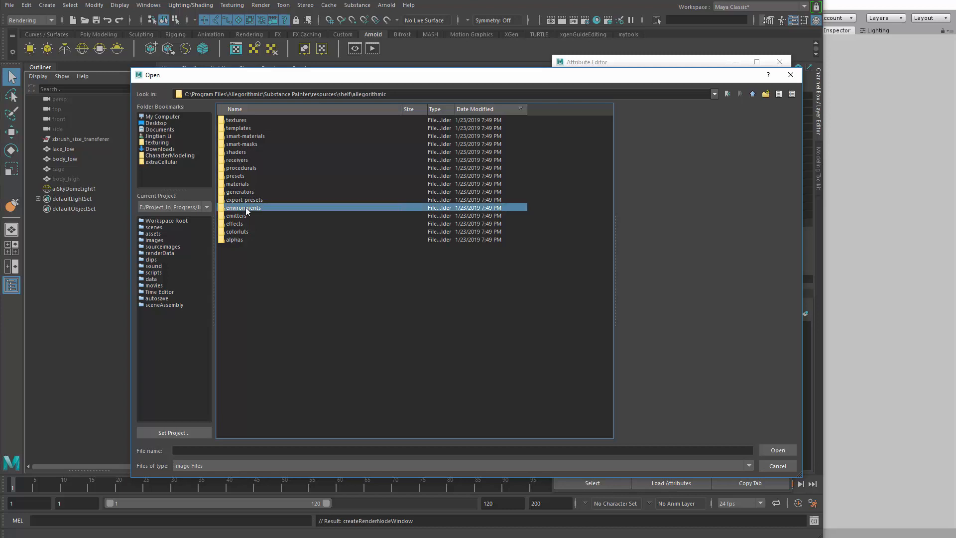
double_click(247, 207)
double_click(241, 135)
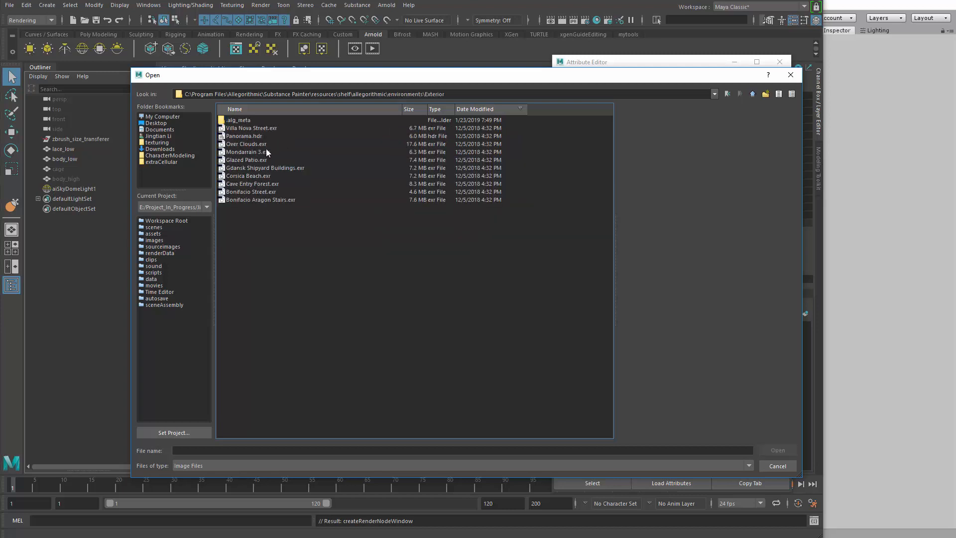
click(250, 137)
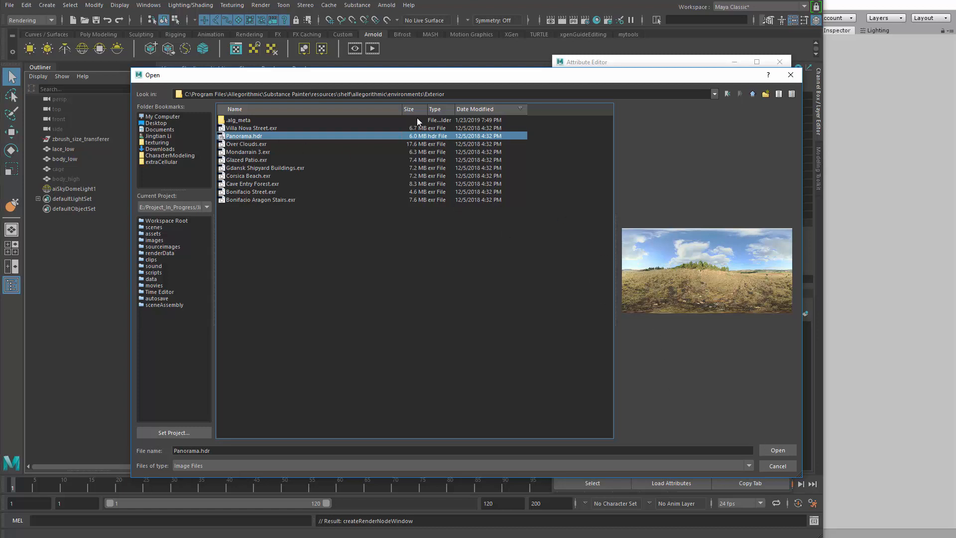
click(786, 450)
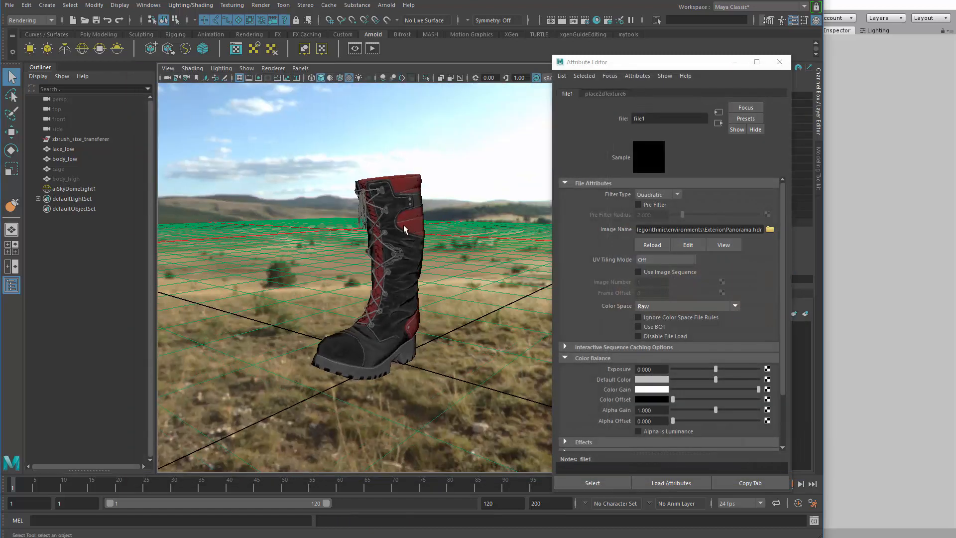
Frame the boot against the panorama, render it in Arnold RenderView and inspect the leather up close
mouse_move(395, 217)
alt+mouse_down()
mouse_move(368, 211)
mouse_move(384, 213)
alt+mouse_up()
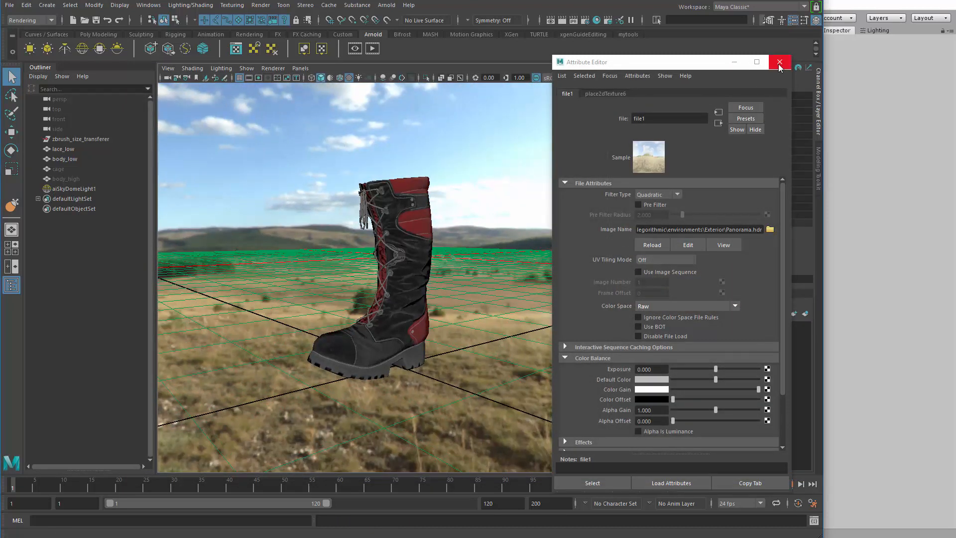
drag(676, 67, 692, 62)
alt+right_drag(494, 106, 370, 75)
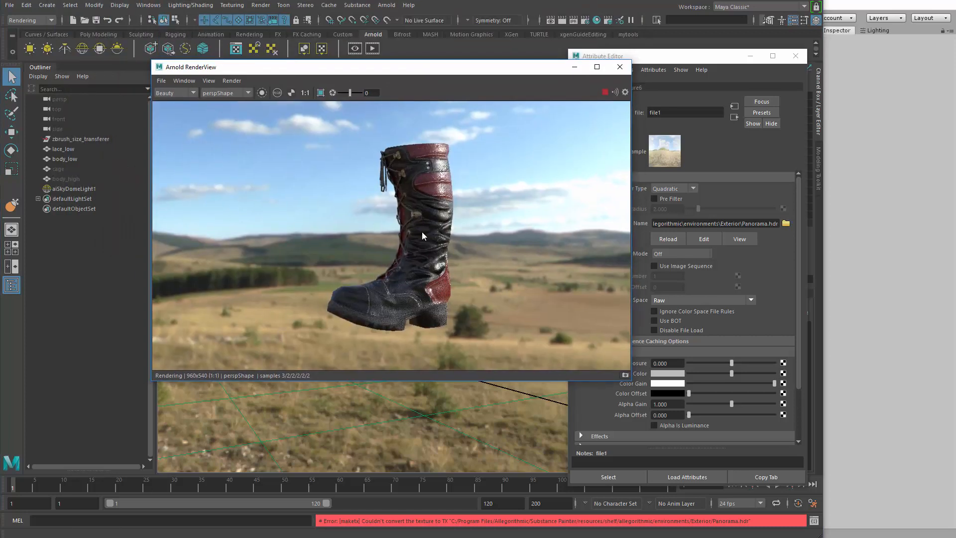
alt+drag(400, 340, 418, 342)
alt+drag(392, 395, 423, 391)
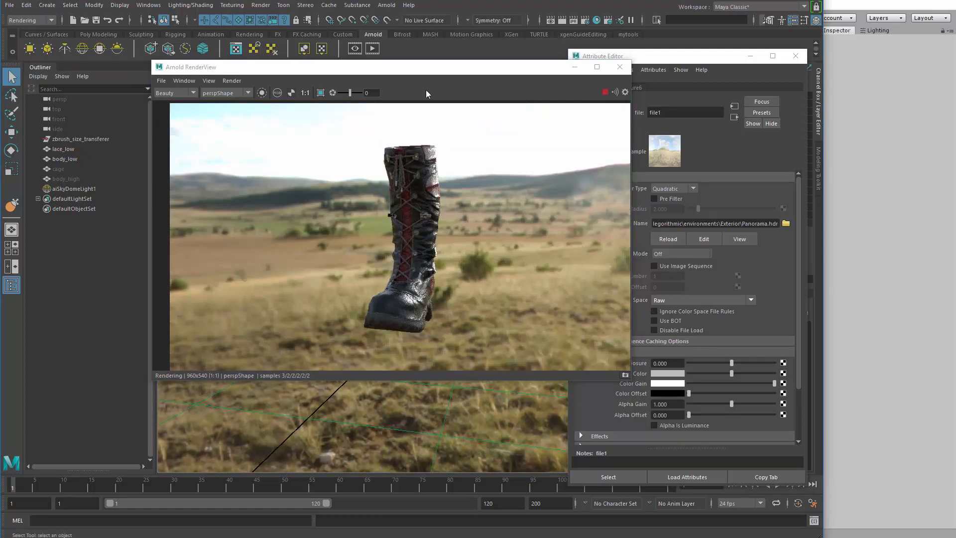
drag(384, 66, 313, 68)
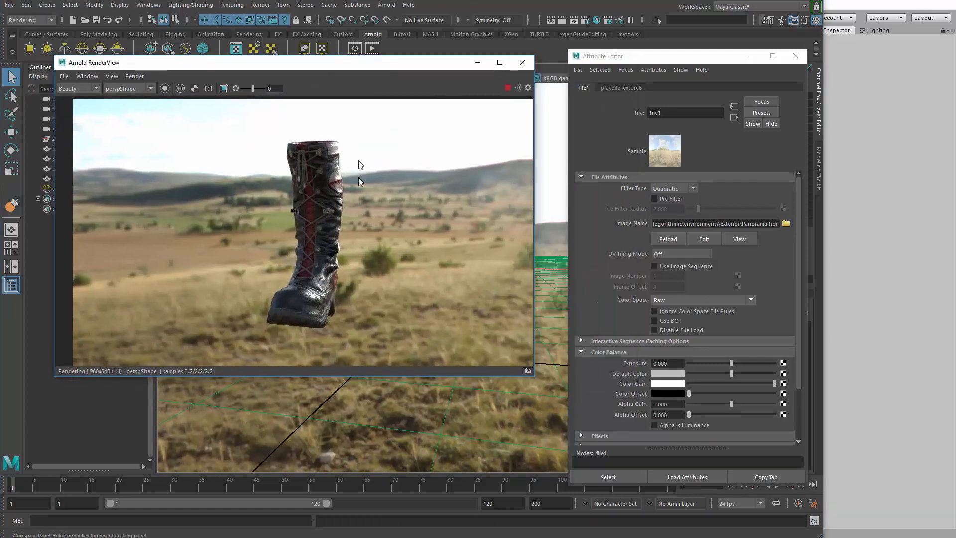
scroll(374, 238, up, 5)
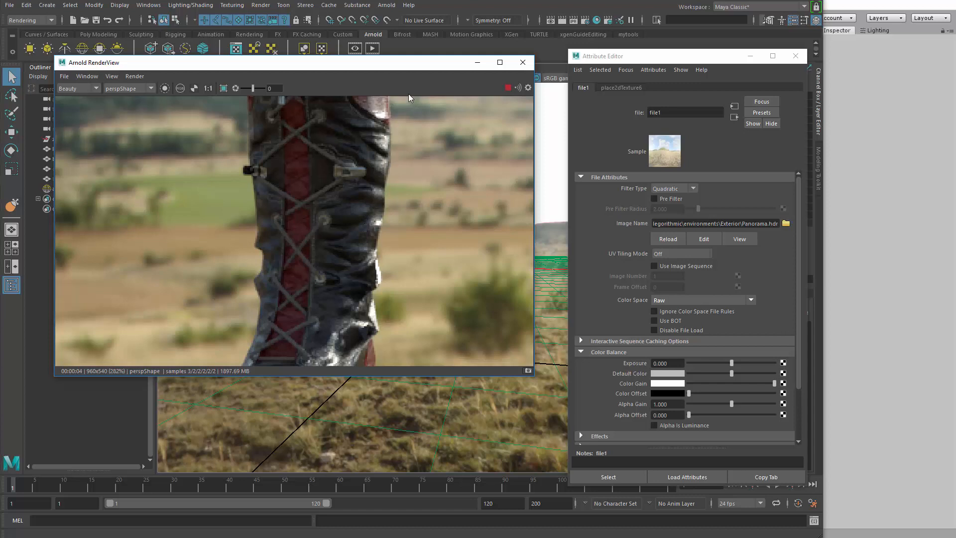
Select the boot's body_low mesh and open the bump2d1 node feeding the bump mapping of boot_mtl
drag(402, 66, 162, 109)
click(371, 234)
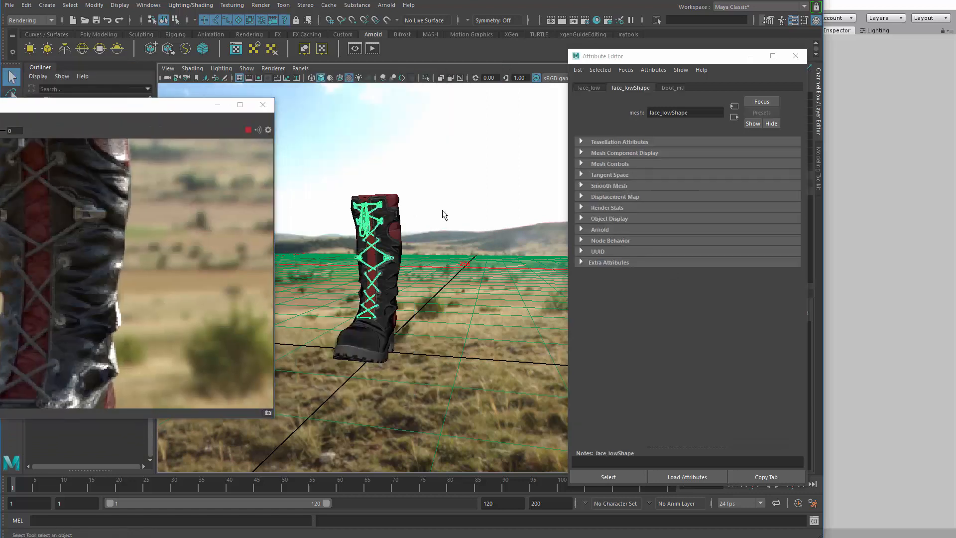
click(391, 240)
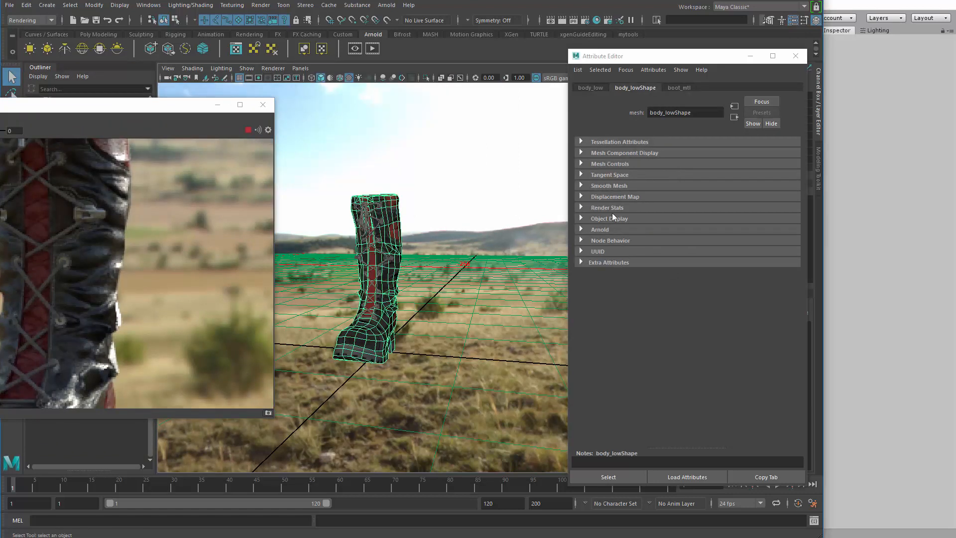
click(678, 88)
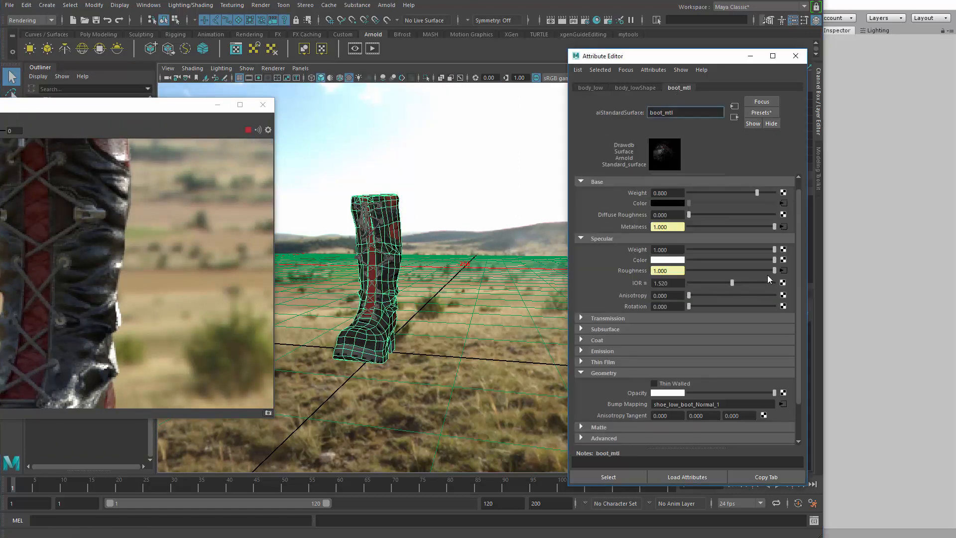
click(783, 404)
click(734, 117)
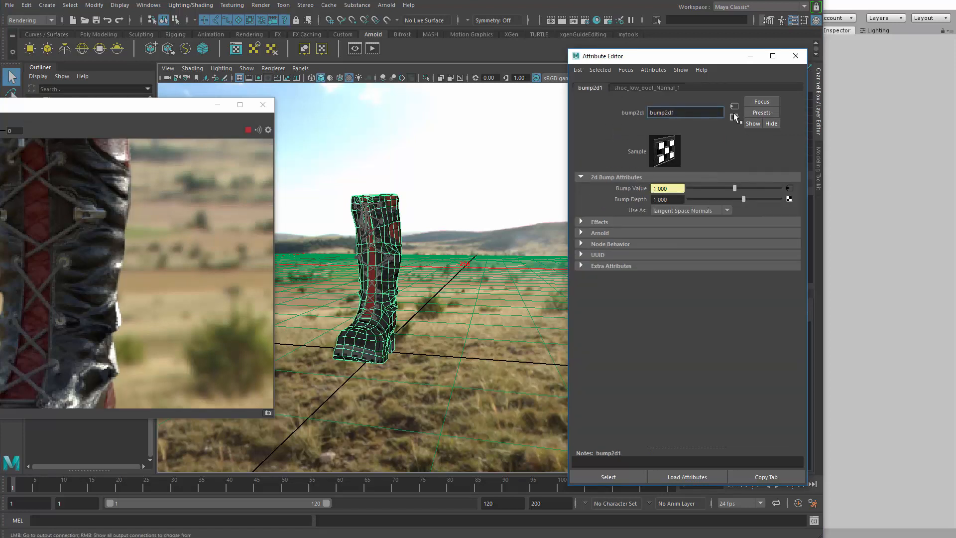
Turn off Flip R Channel and Flip G Channel in the Arnold settings of bump2d1
click(616, 234)
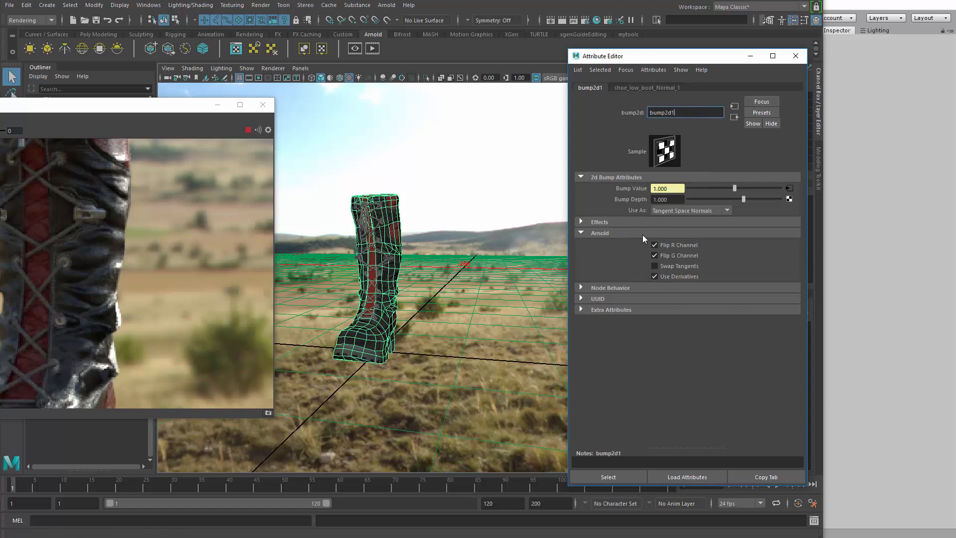
click(680, 255)
click(680, 244)
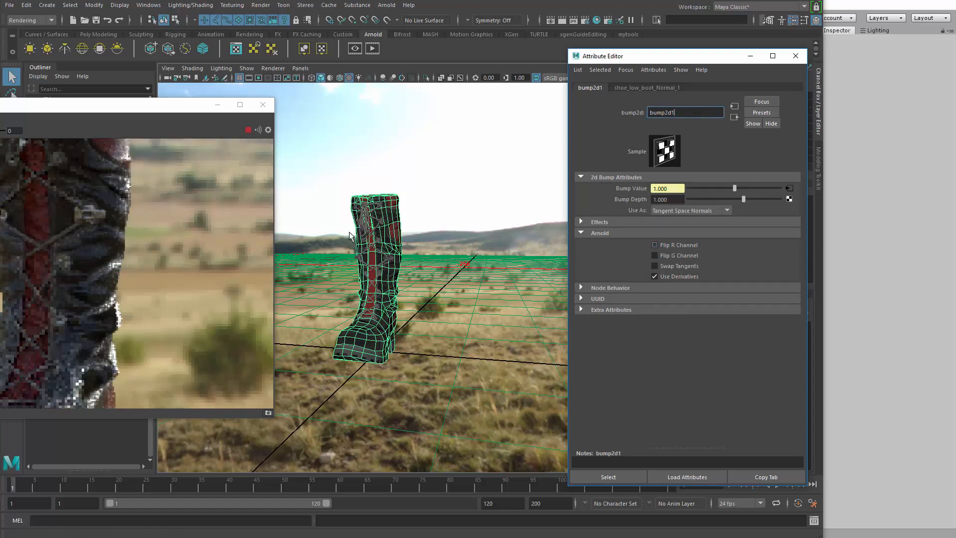
Bring the Arnold RenderView back into view and enlarge its window to show the boot render at a larger size
drag(148, 113, 491, 108)
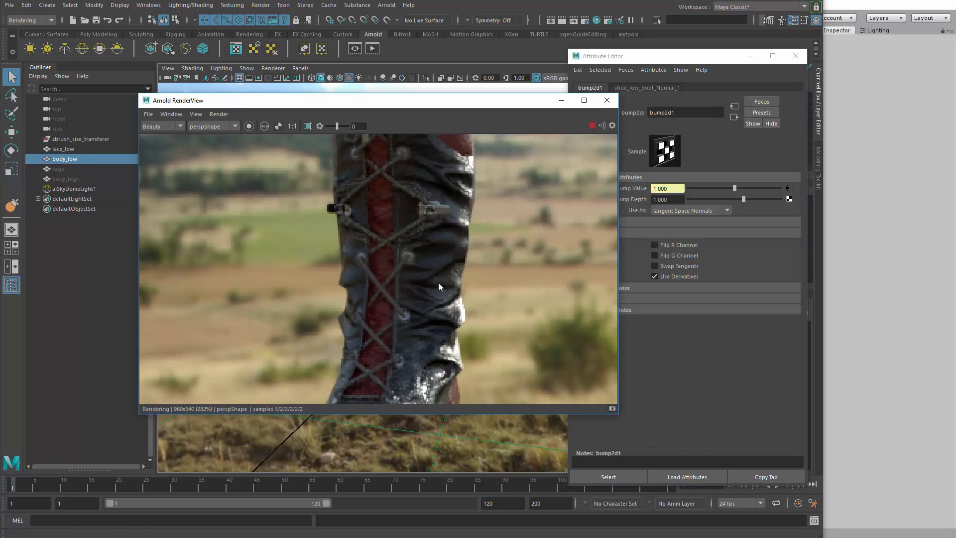
scroll(460, 306, down, 5)
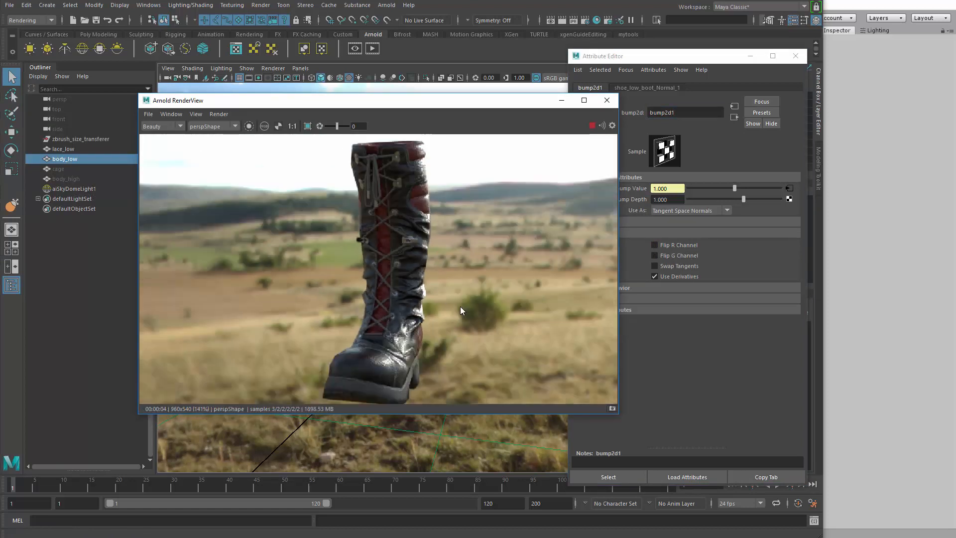
scroll(393, 256, up, 4)
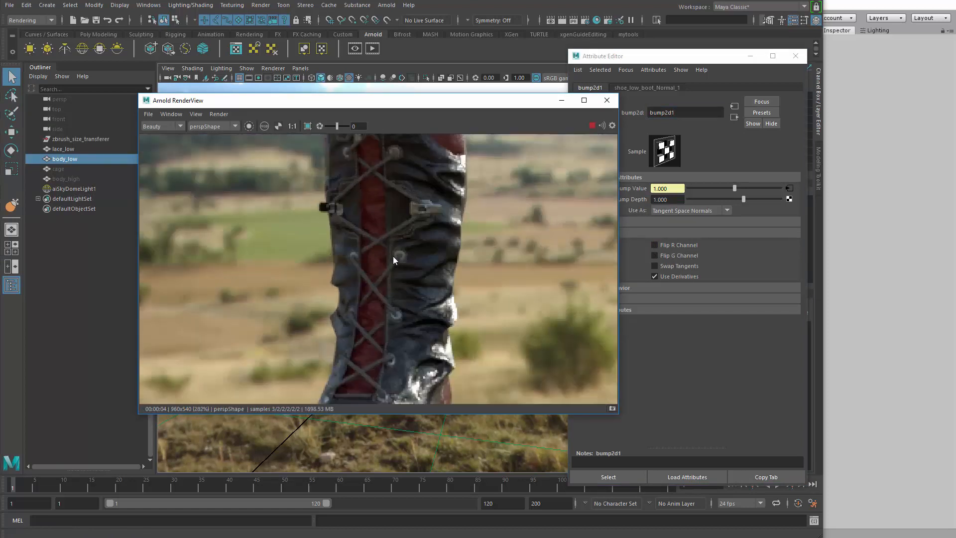
drag(472, 99, 317, 5)
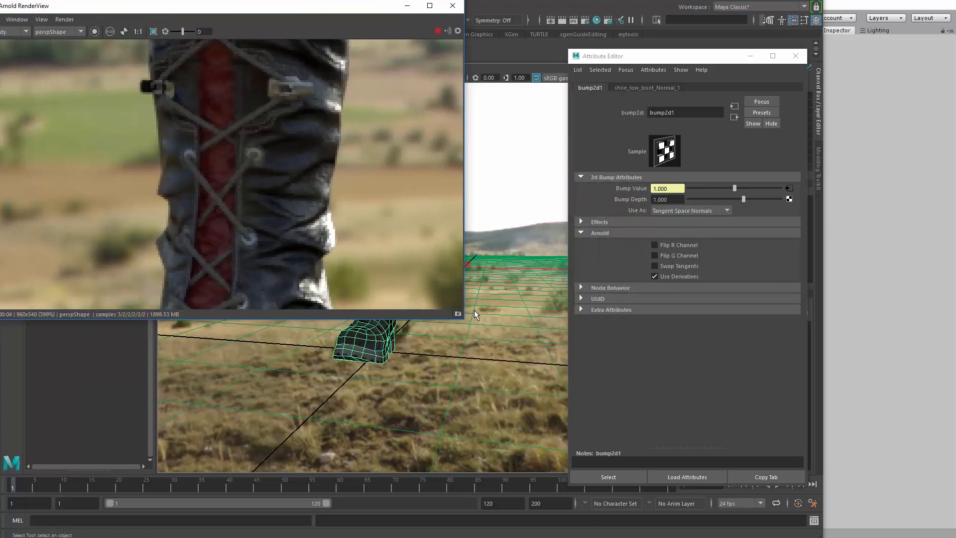
drag(467, 323, 830, 527)
Examine the rendered boot's laces, leather folds and surface detail up close and as a whole
scroll(542, 392, down, 4)
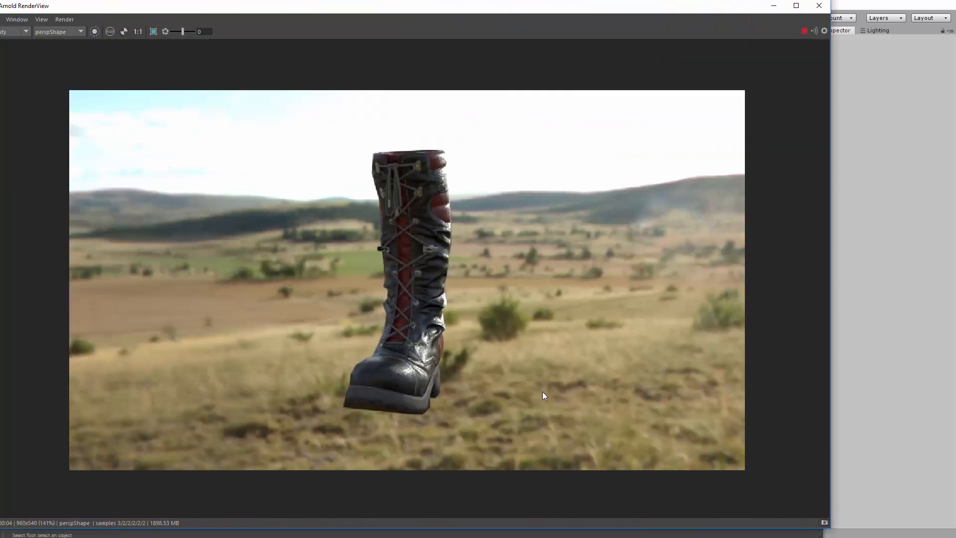
scroll(539, 380, up, 3)
scroll(523, 374, down, 2)
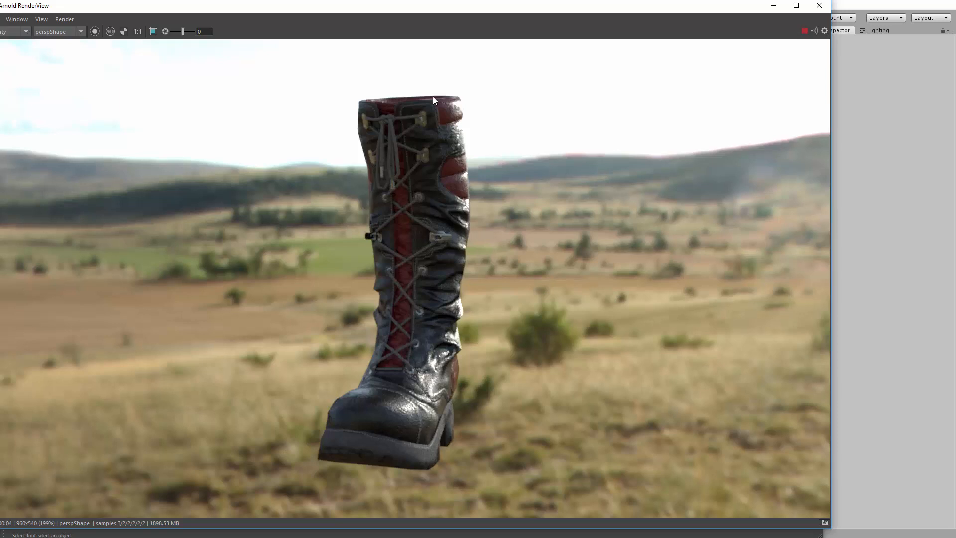
scroll(412, 278, up, 2)
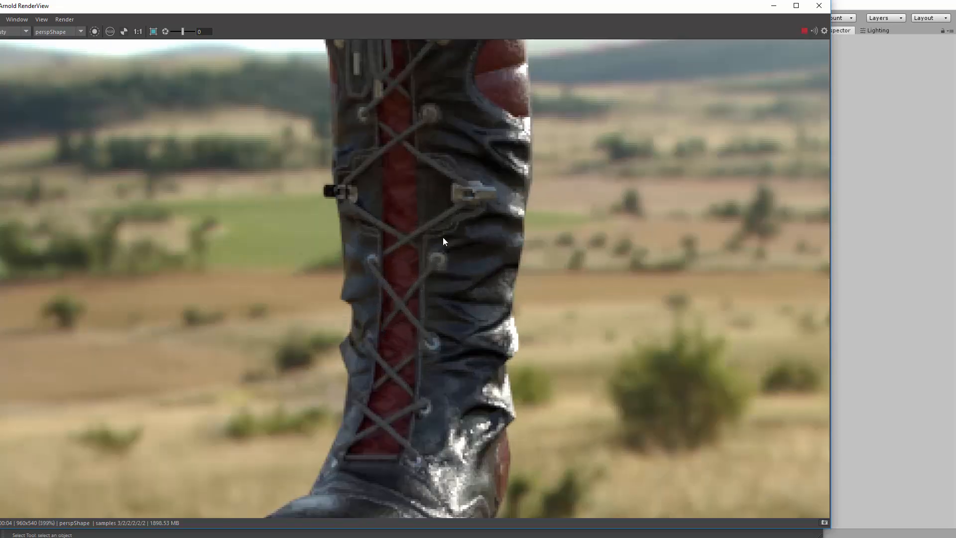
scroll(496, 168, down, 1)
scroll(488, 181, down, 2)
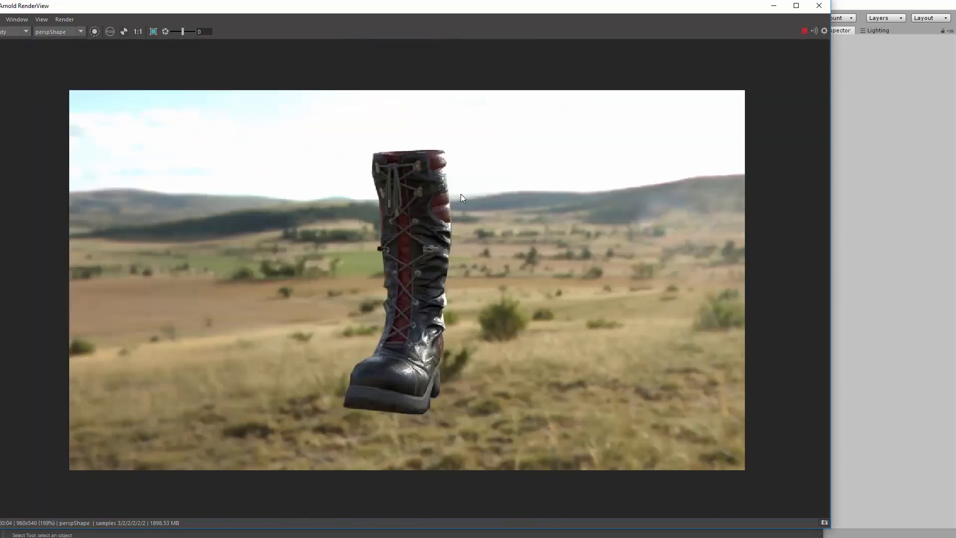
scroll(461, 200, up, 1)
scroll(477, 170, down, 1)
drag(579, 11, 593, 26)
scroll(493, 221, up, 1)
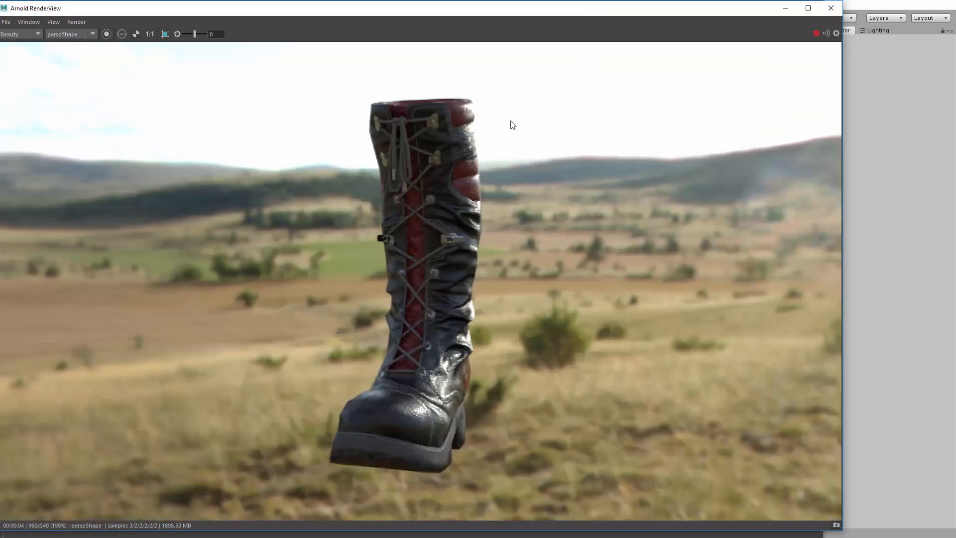
Orbit the viewport camera to show more of the boot's side and review the updated Arnold render
drag(516, 7, 147, 8)
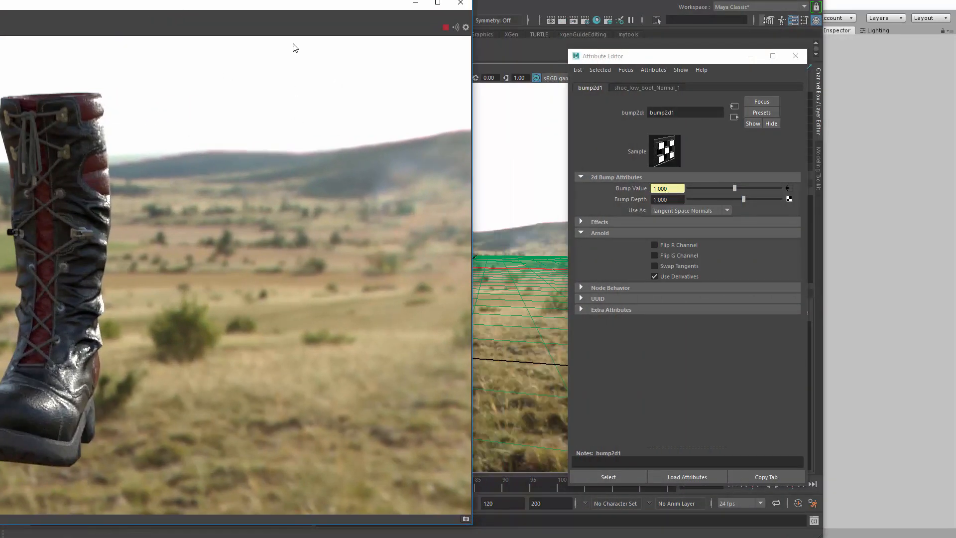
drag(301, 6, 82, 12)
alt+drag(448, 231, 489, 252)
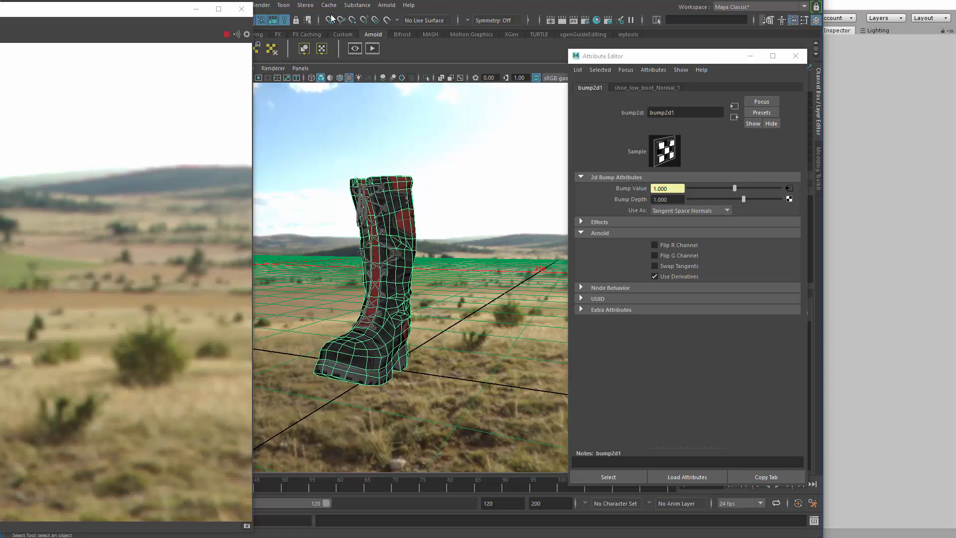
drag(331, 15, 583, 16)
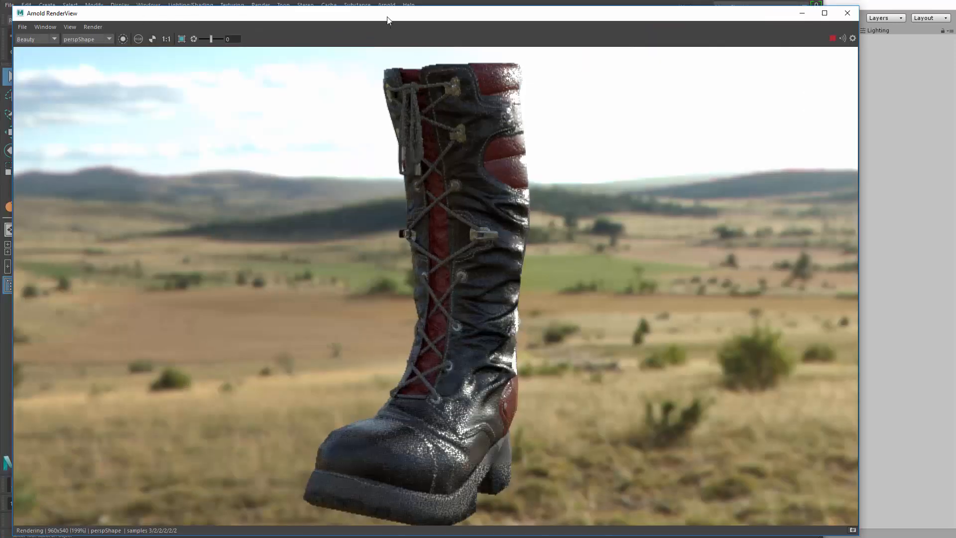
Examine the finished Arnold render of the boot's leather, laces and sole, both close up and as a whole
mouse_move(388, 20)
mouse_down()
mouse_move(331, 14)
mouse_move(386, 13)
mouse_up()
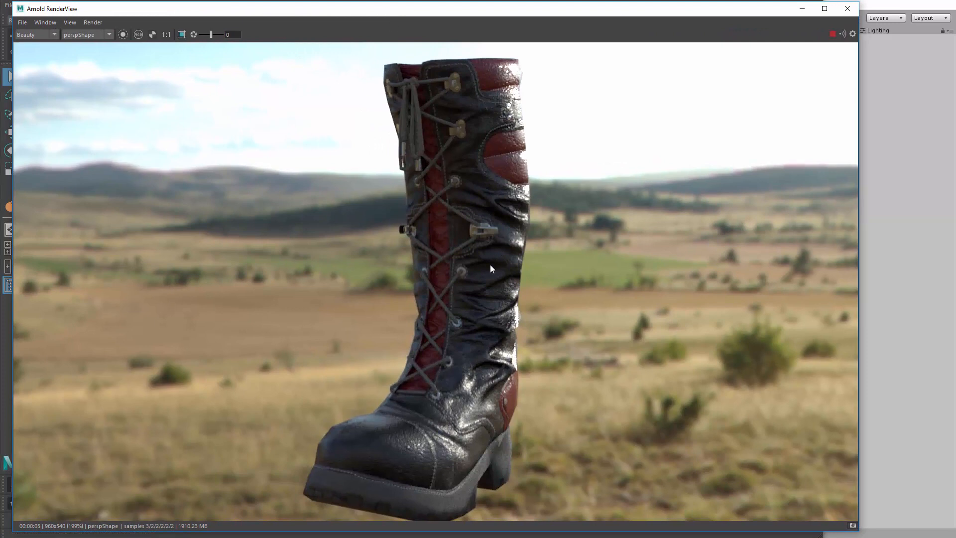
scroll(510, 303, down, 2)
scroll(510, 303, up, 2)
scroll(498, 311, down, 2)
scroll(519, 304, up, 3)
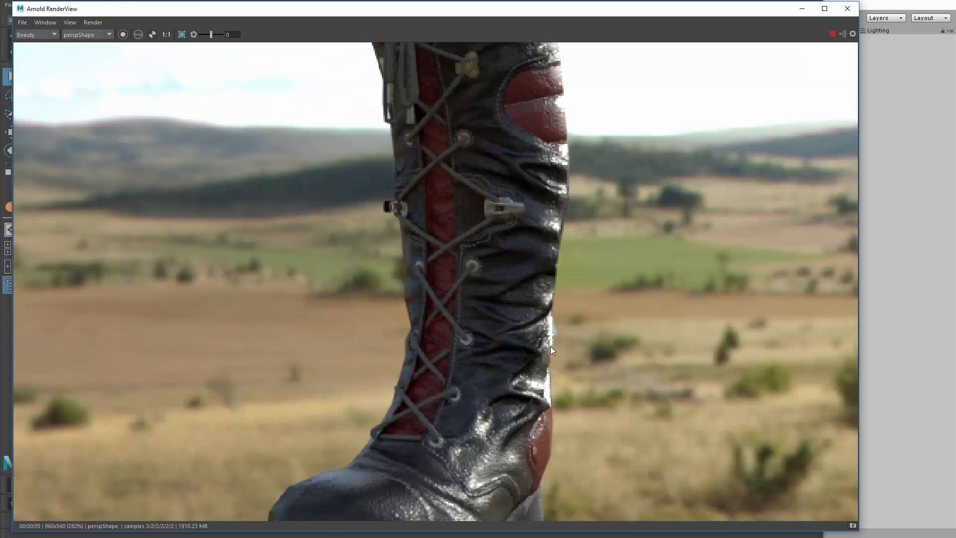
scroll(550, 347, down, 1)
scroll(473, 294, down, 2)
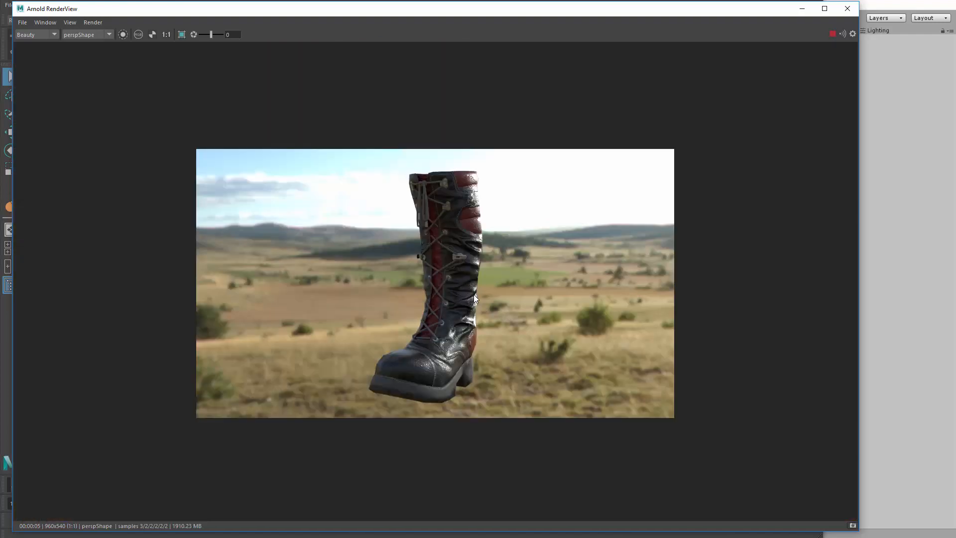
scroll(474, 295, up, 1)
Shrink the Arnold RenderView window and clear Maya's main window away to reveal the Unreal and Unity editors behind it
drag(16, 4, 513, 77)
drag(635, 84, 677, 67)
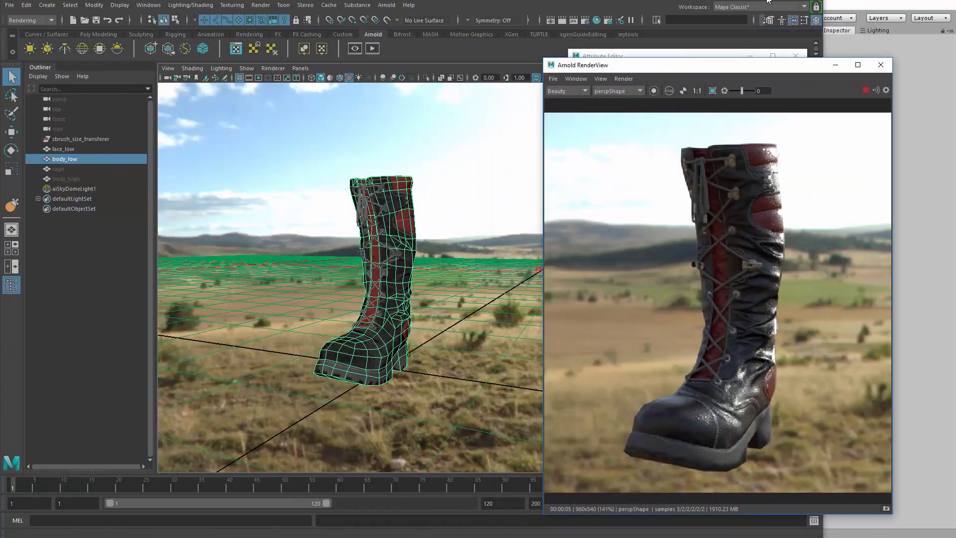
drag(704, 0, 0, 478)
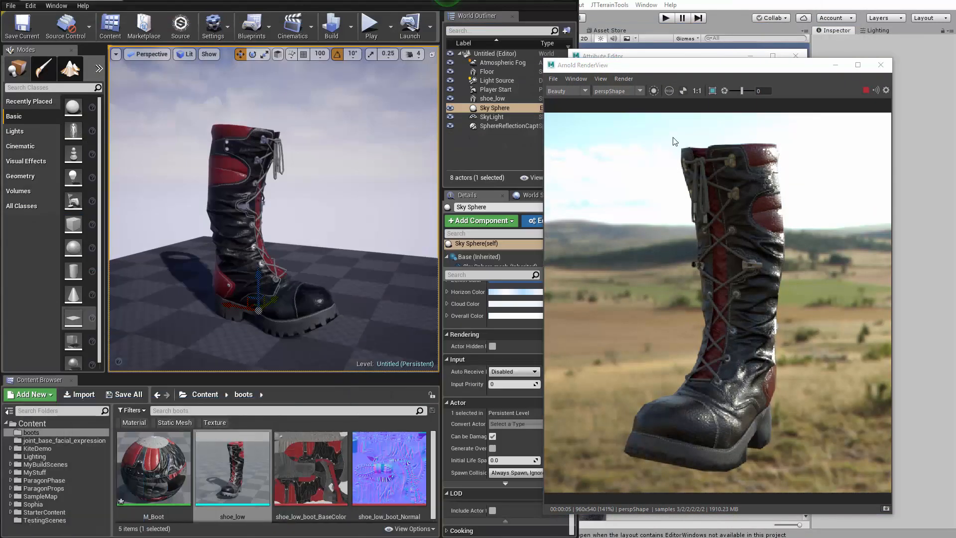
Close the floating Attribute Editor and fit a smaller Arnold RenderView between the Unreal and Unity boots, with the whole rendered boot in view
drag(716, 69, 736, 37)
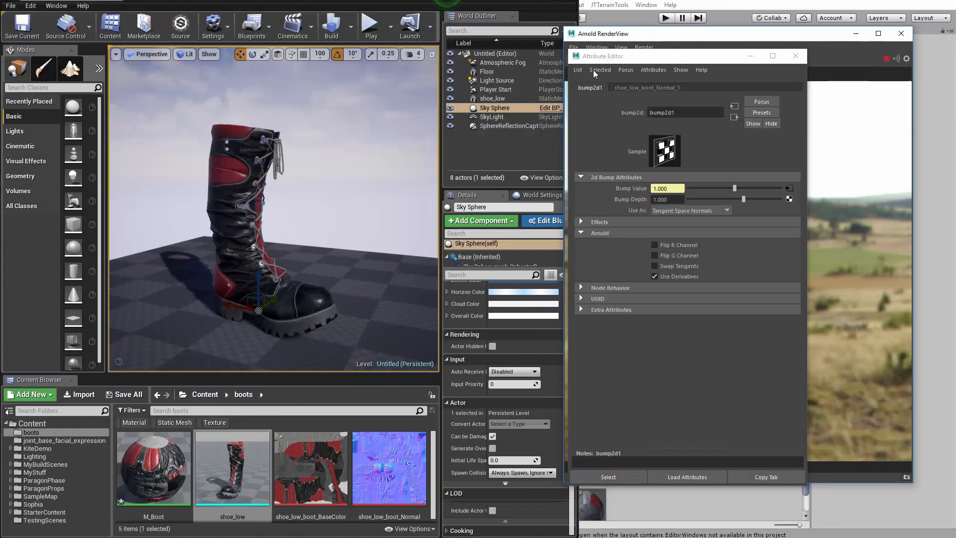
click(796, 56)
drag(703, 39, 432, 24)
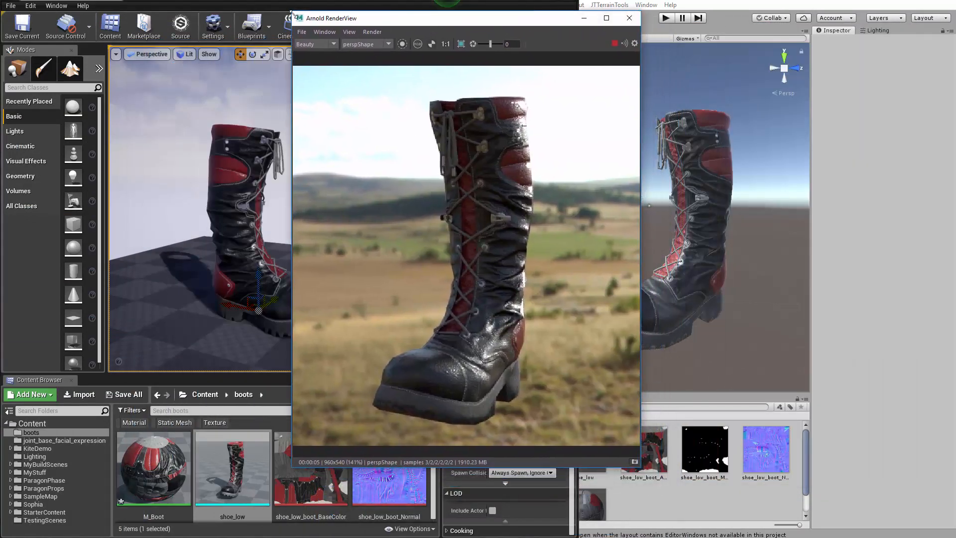
drag(293, 11, 394, 94)
drag(470, 104, 426, 31)
scroll(473, 259, down, 1)
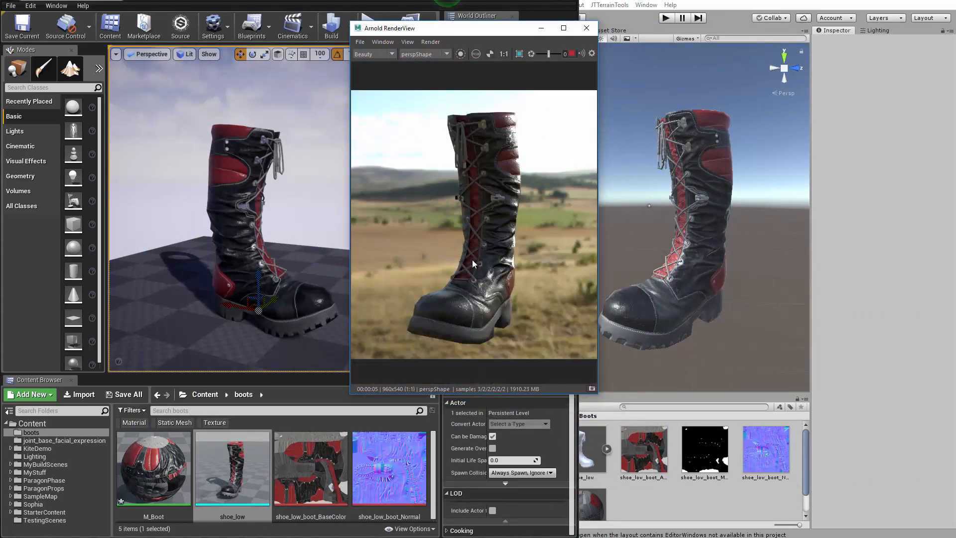
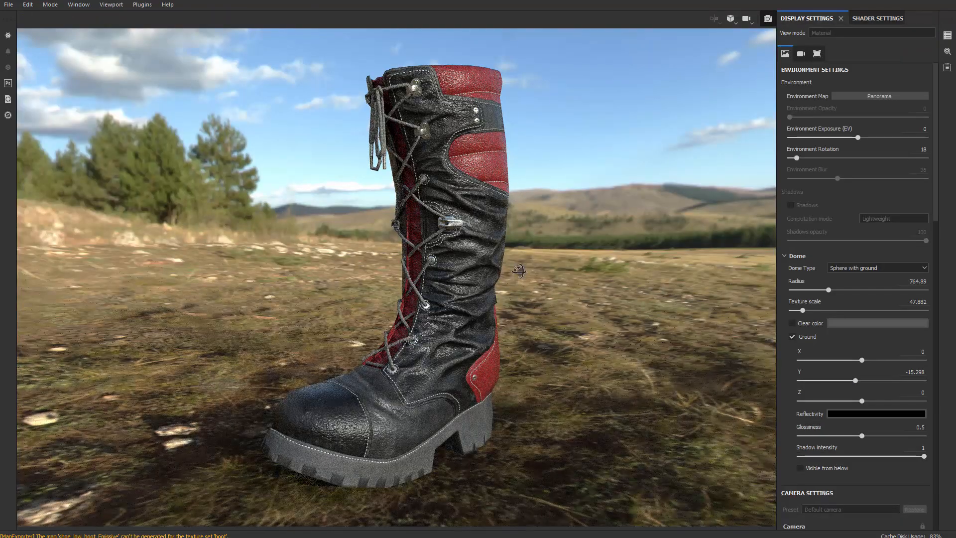
Orbit to the front of the boot, replace the panorama backdrop with the dome's clear color, and activate the camera's post effects
shift+right_drag(519, 272, 569, 262)
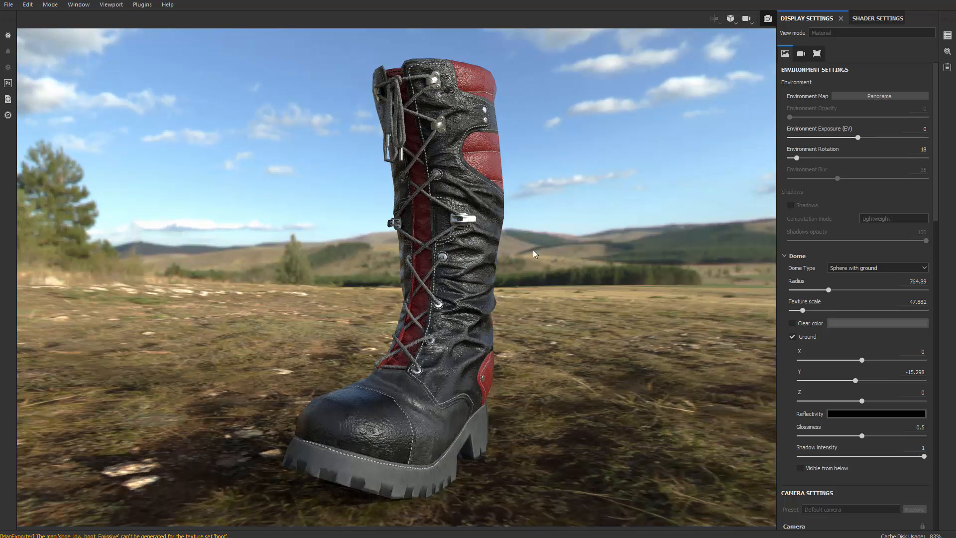
click(792, 323)
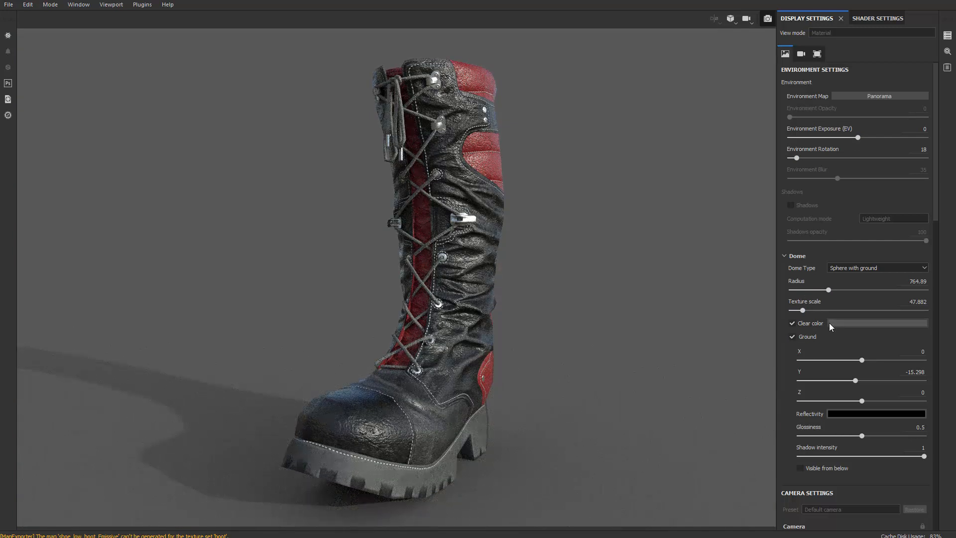
scroll(854, 391, down, 5)
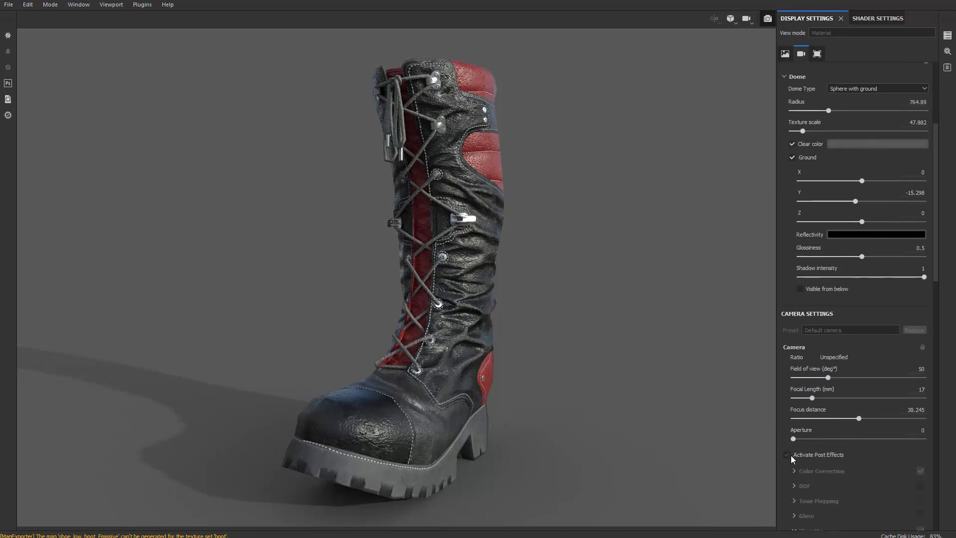
click(787, 455)
scroll(523, 243, up, 1)
scroll(832, 447, down, 2)
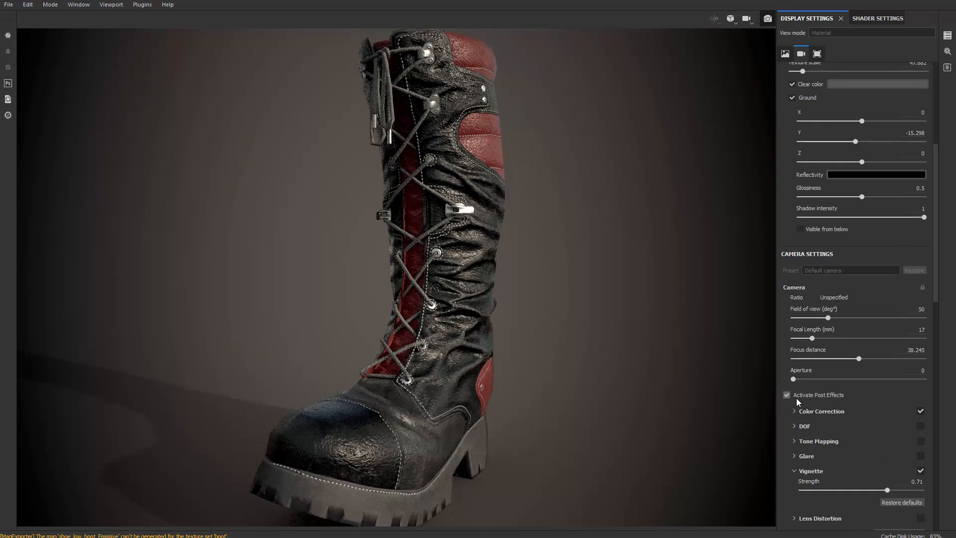
Set the color correction saturation to 0.79 and the vignette strength to 0.72, and reframe the whole boot
click(794, 411)
drag(856, 431, 850, 431)
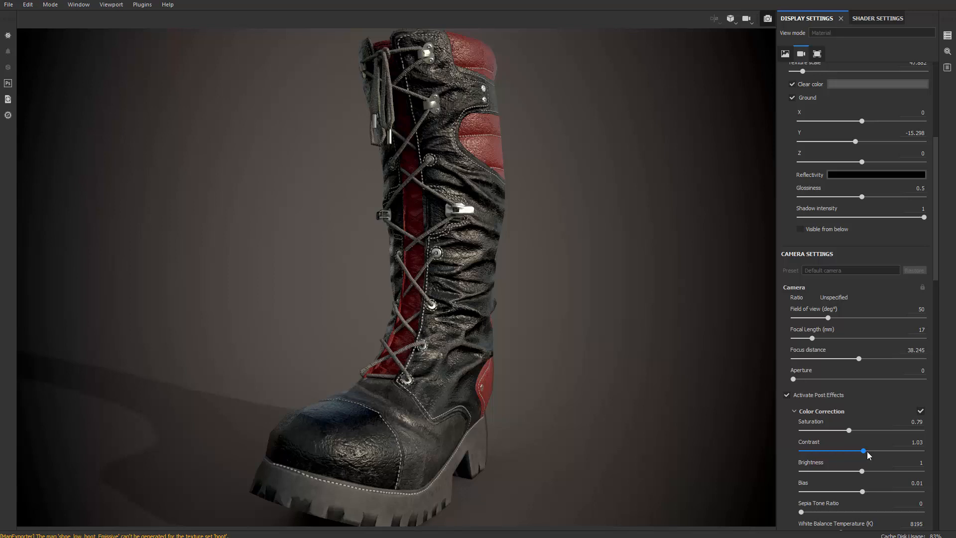
scroll(872, 463, down, 3)
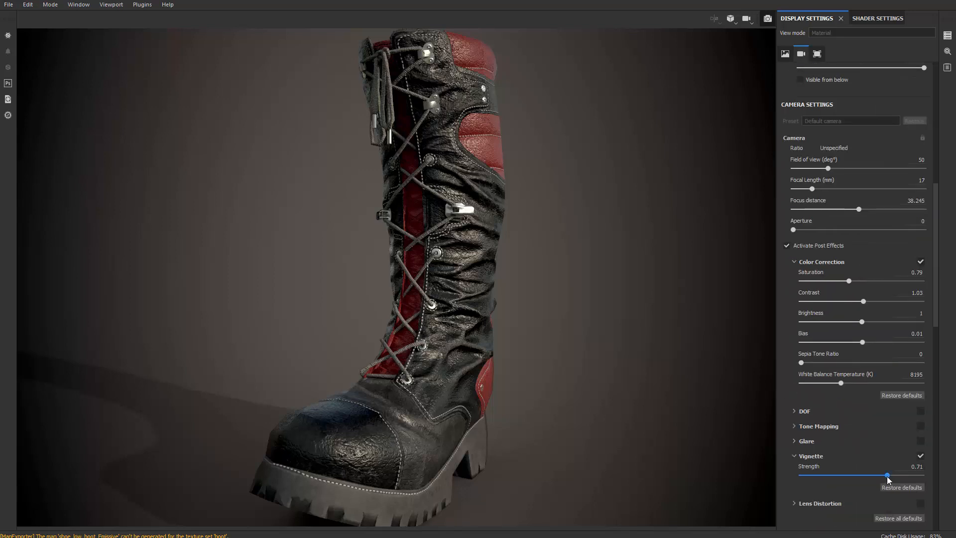
drag(887, 475, 888, 475)
alt+drag(498, 396, 500, 402)
alt+right_drag(500, 402, 413, 382)
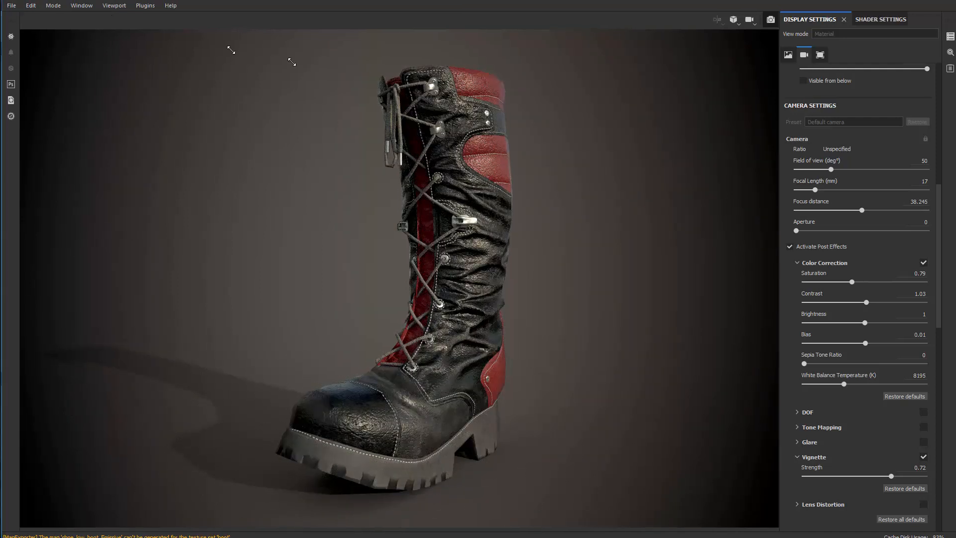
Shrink the Substance Painter window to reveal the other programs and move the Arnold RenderView clear of it
key(super+Down)
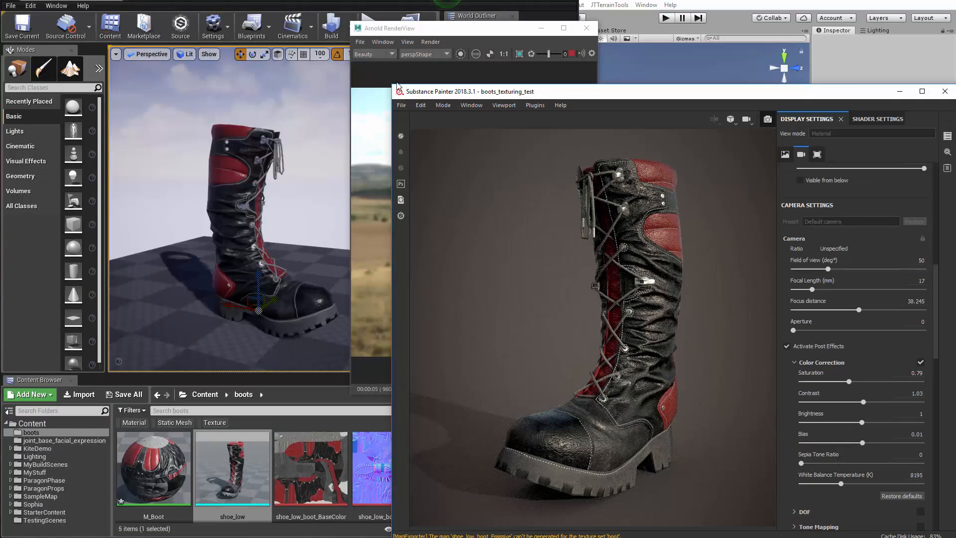
mouse_move(393, 86)
mouse_down()
mouse_move(500, 92)
mouse_move(521, 111)
mouse_up()
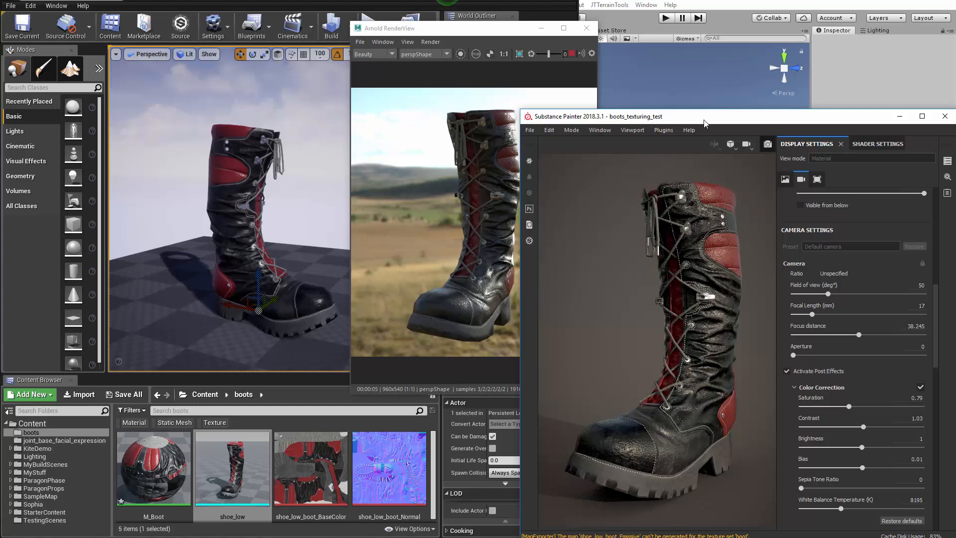
drag(704, 119, 700, 39)
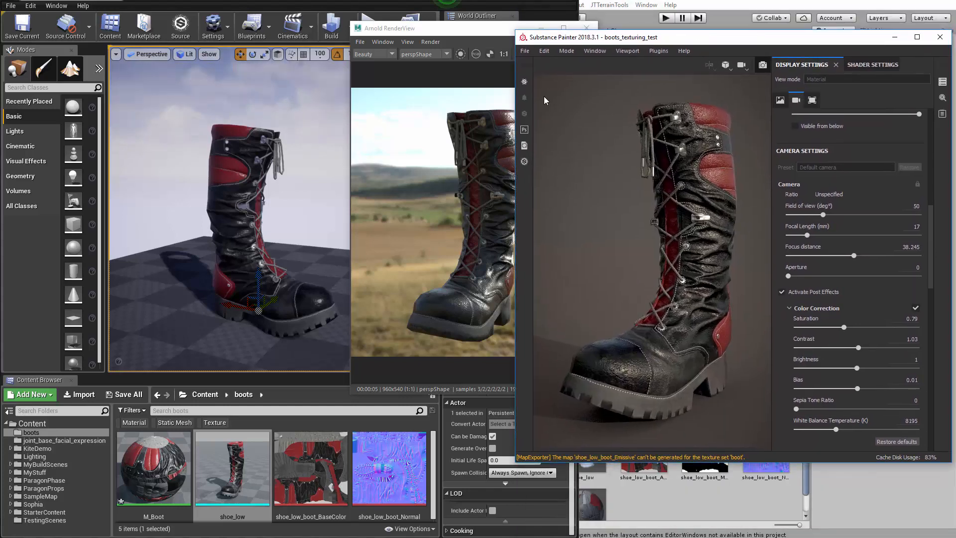
click(485, 37)
drag(525, 28, 456, 54)
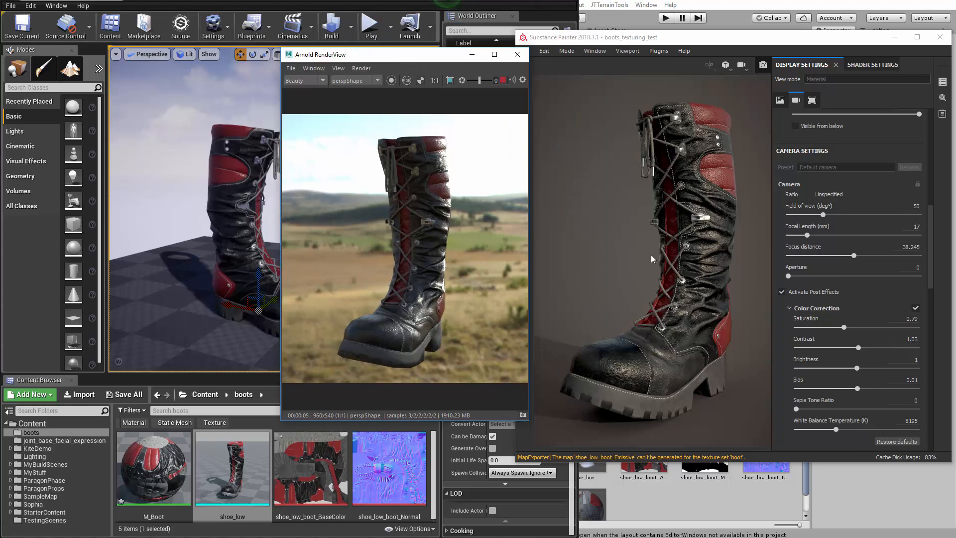
Resize Substance Painter's window and widen its viewport, placing its boot beside the uncovered Unity boot
mouse_move(750, 43)
mouse_down()
mouse_move(452, 58)
mouse_move(219, 163)
mouse_move(104, 28)
mouse_move(189, 277)
mouse_move(954, 164)
mouse_move(879, 174)
mouse_move(954, 45)
mouse_move(946, 23)
mouse_up()
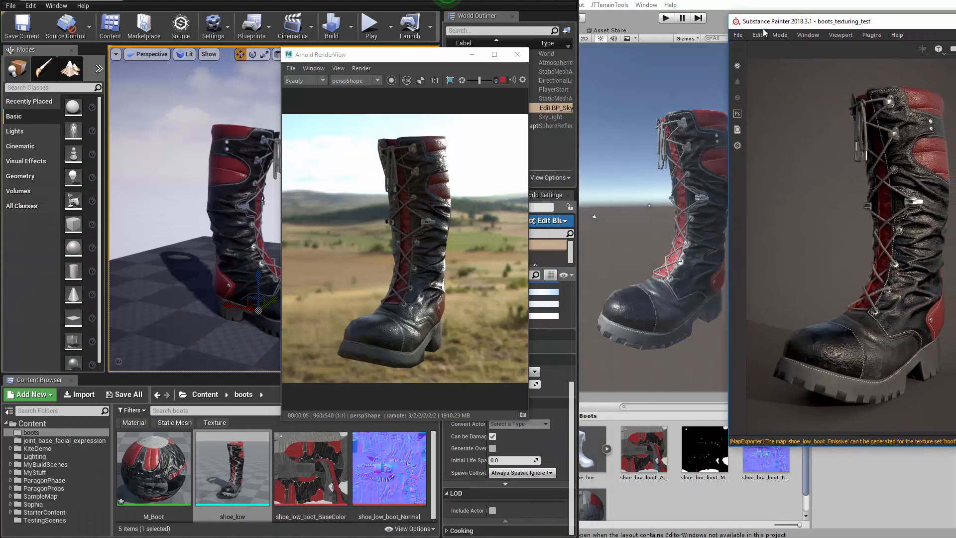
drag(727, 13, 829, 66)
drag(895, 75, 804, 67)
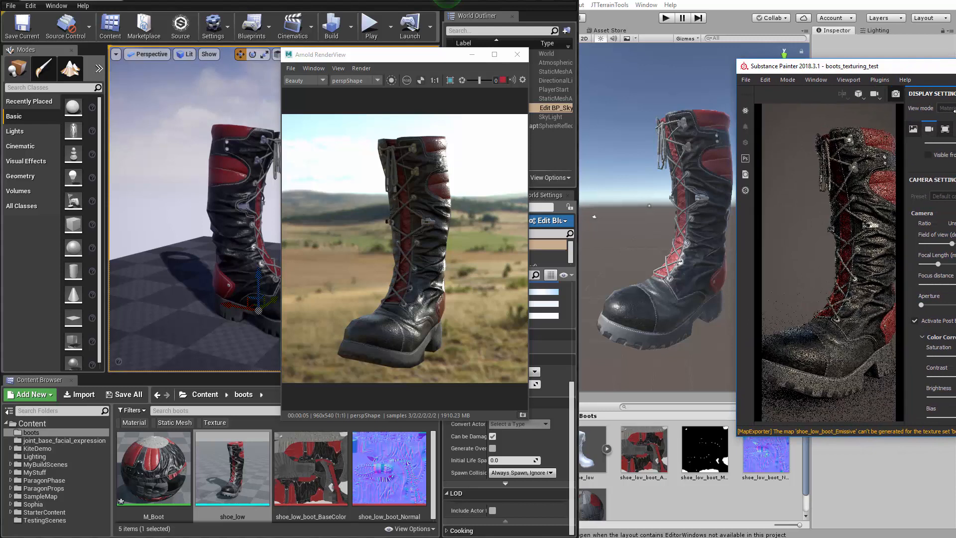
drag(893, 115, 923, 115)
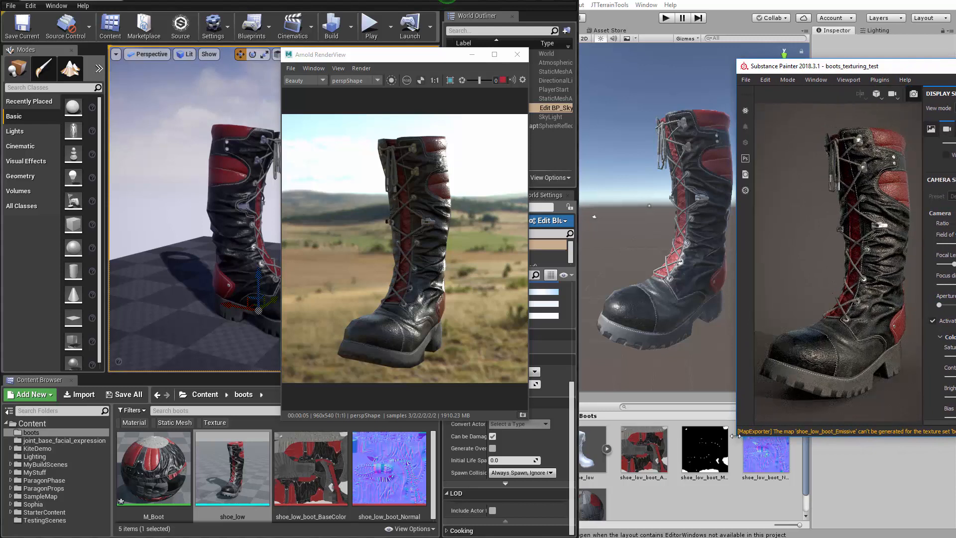
drag(736, 438, 683, 468)
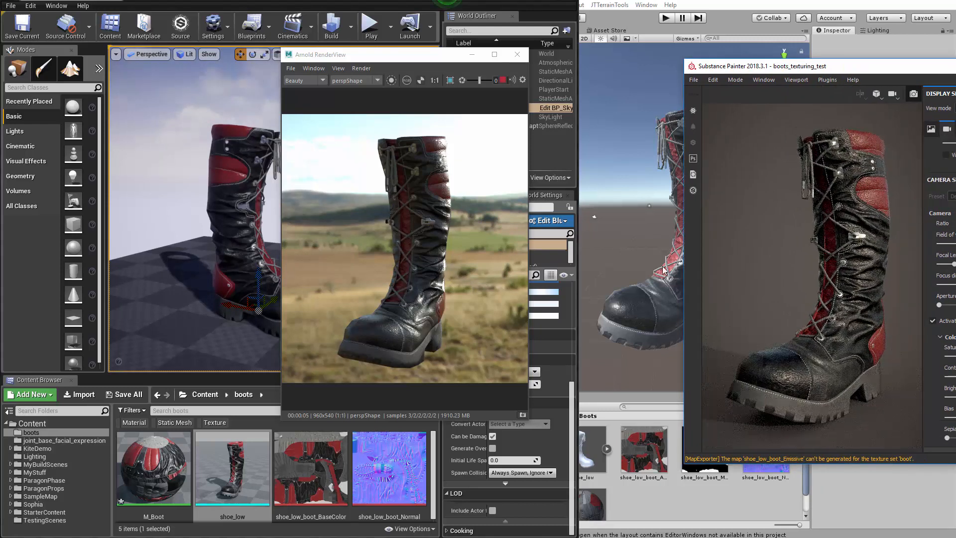
mouse_move(800, 69)
mouse_down()
mouse_move(880, 46)
mouse_move(871, 38)
mouse_up()
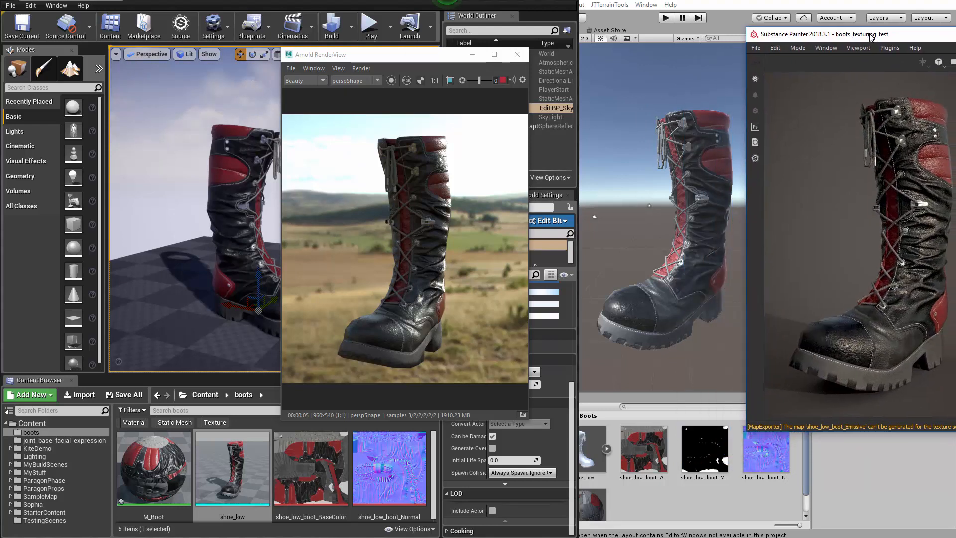
Shift the Arnold RenderView to uncover the Unreal boot and refit Substance Painter's window so all four boots show side by side
drag(462, 55, 497, 38)
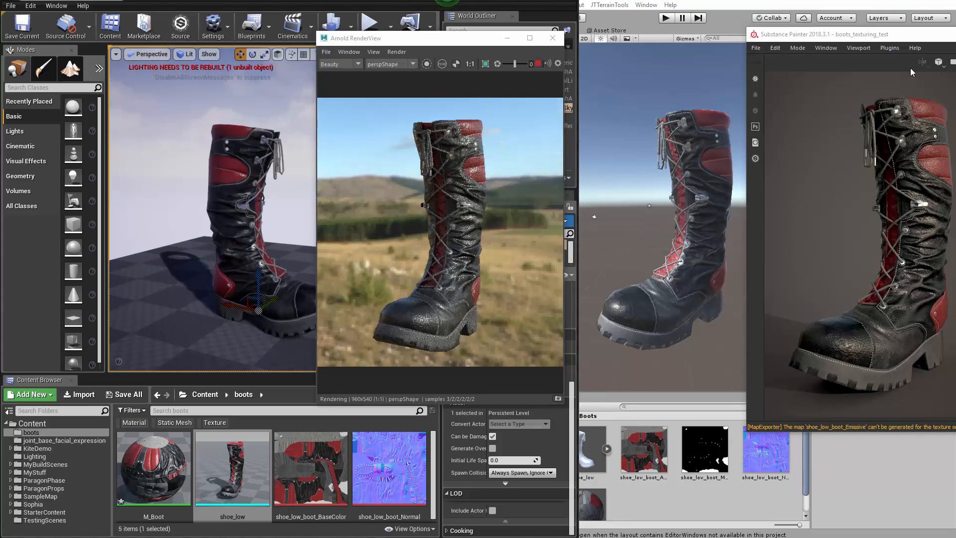
mouse_move(884, 37)
mouse_down()
mouse_move(867, 32)
mouse_move(877, 224)
mouse_move(845, 19)
mouse_up()
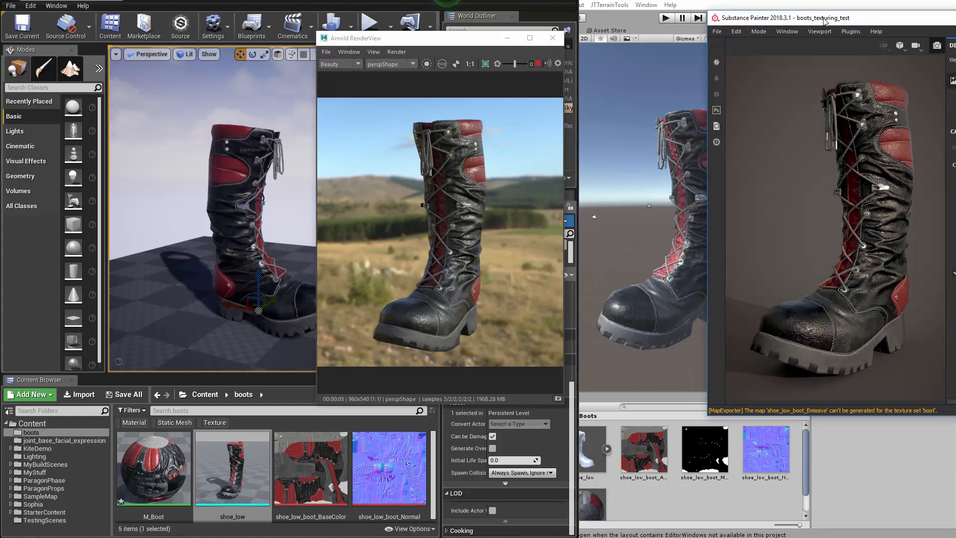
drag(819, 20, 823, 20)
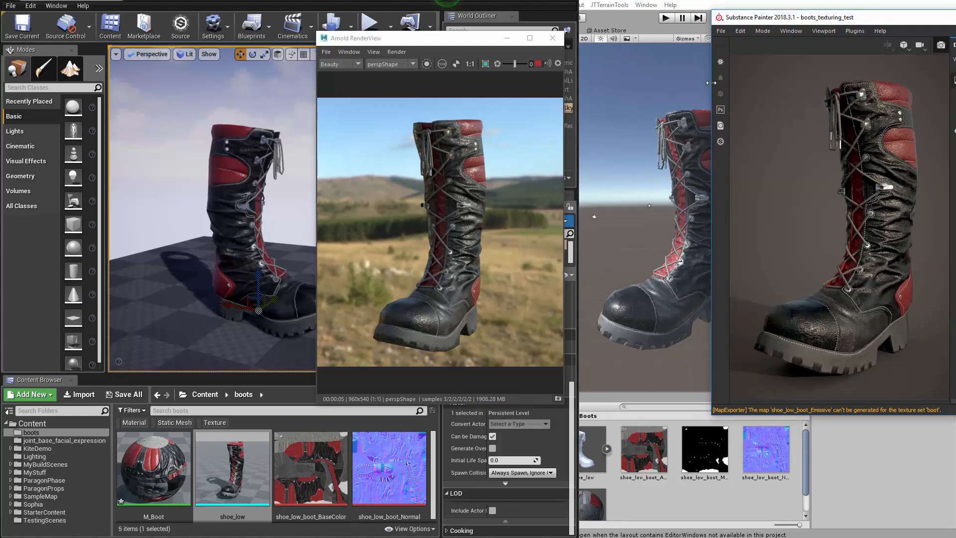
drag(713, 82, 745, 81)
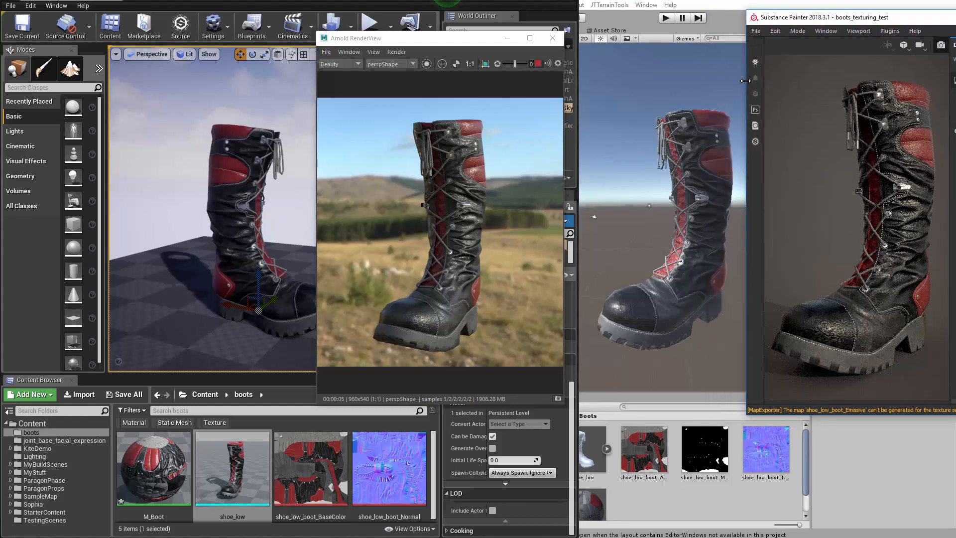